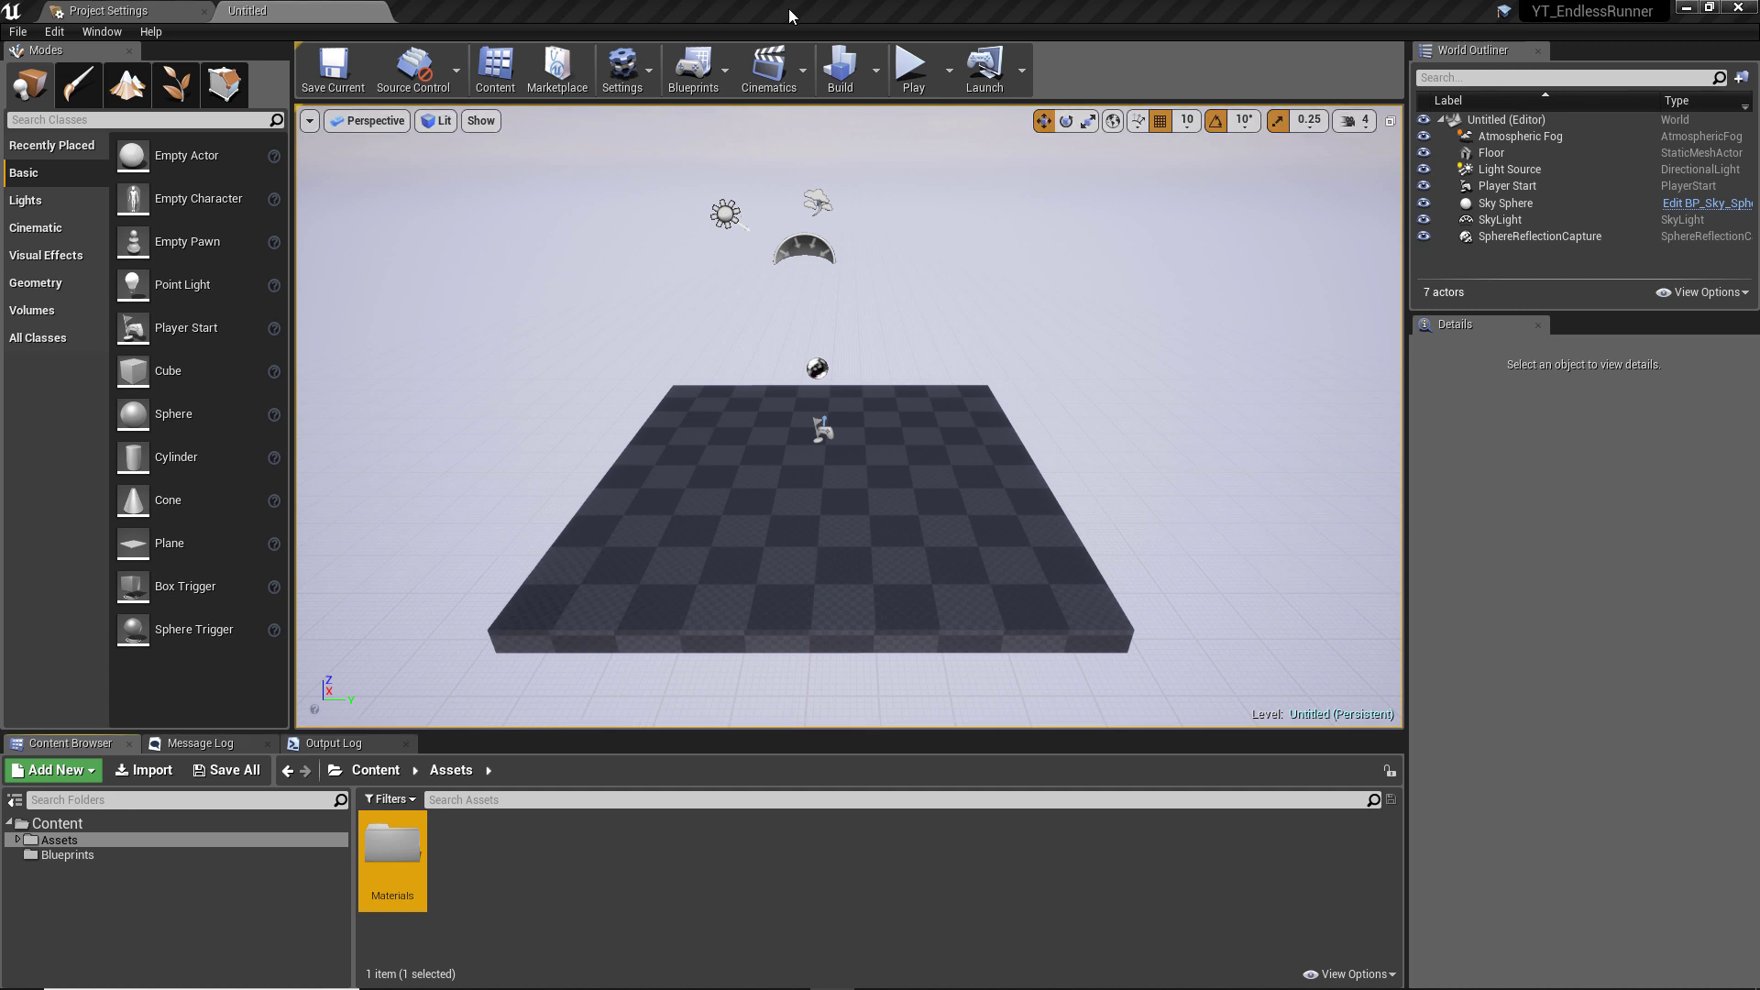
# Step: Create a Game Mode Base blueprint named BP_GameModeBase in the Blueprints folder
pyautogui.click(86, 836)
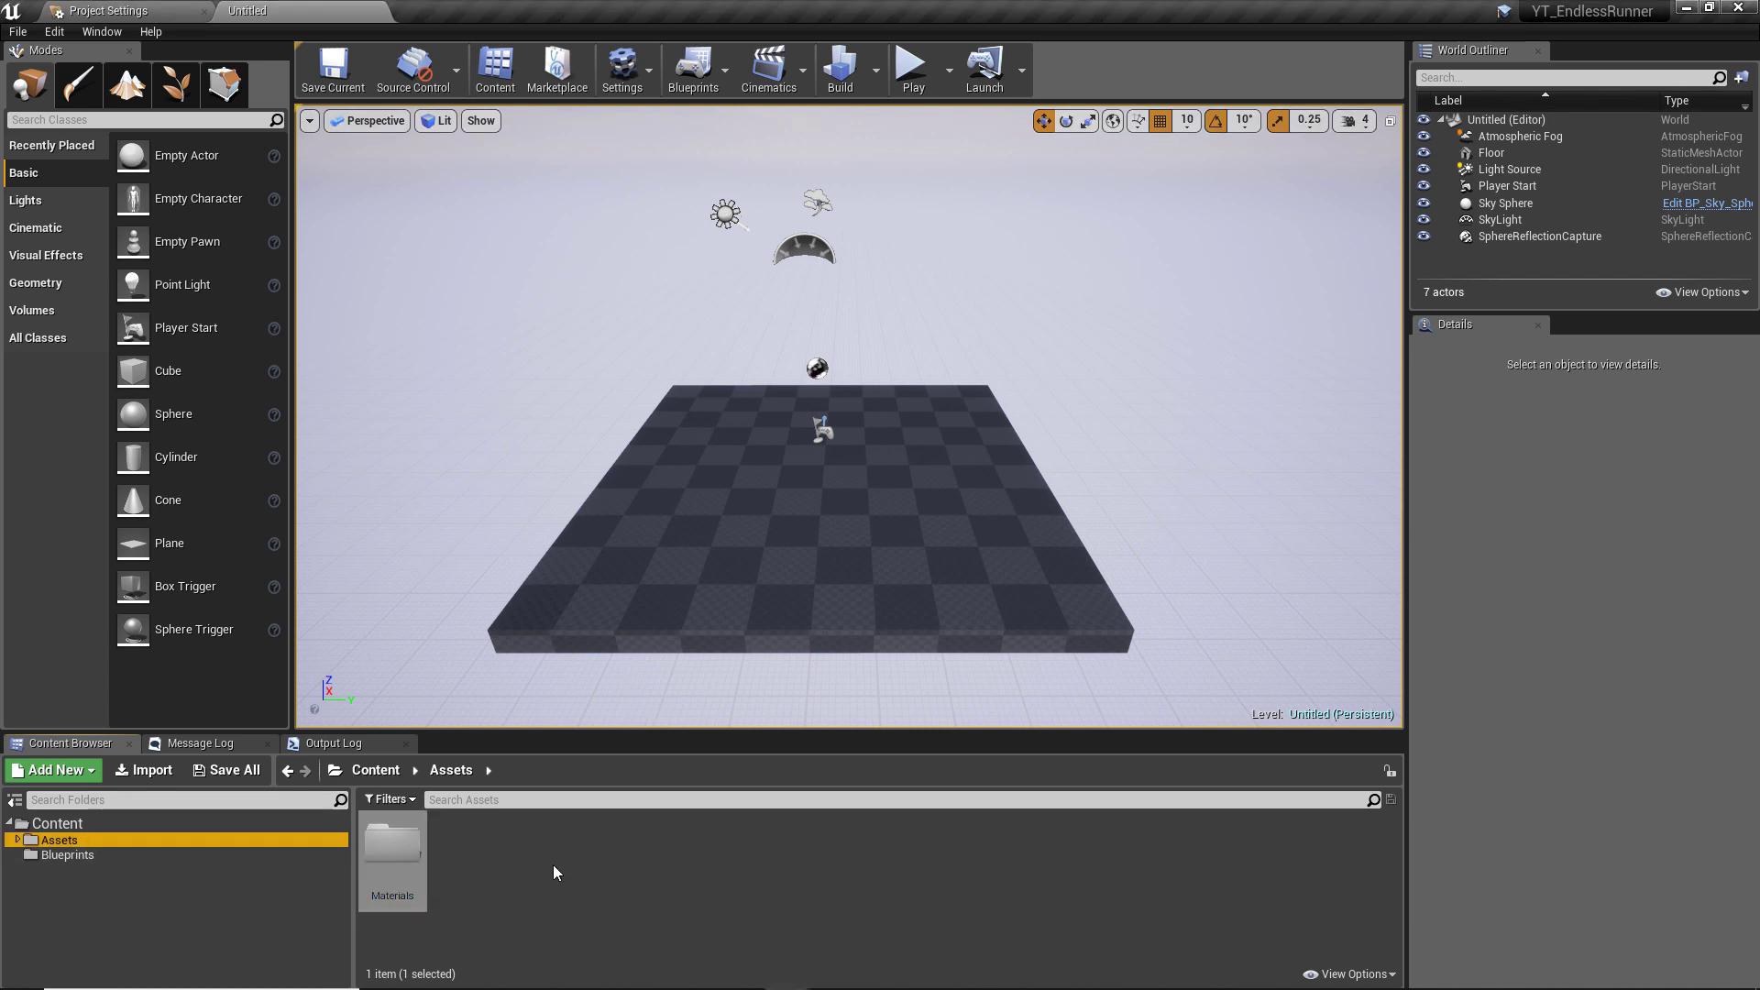
pyautogui.click(194, 855)
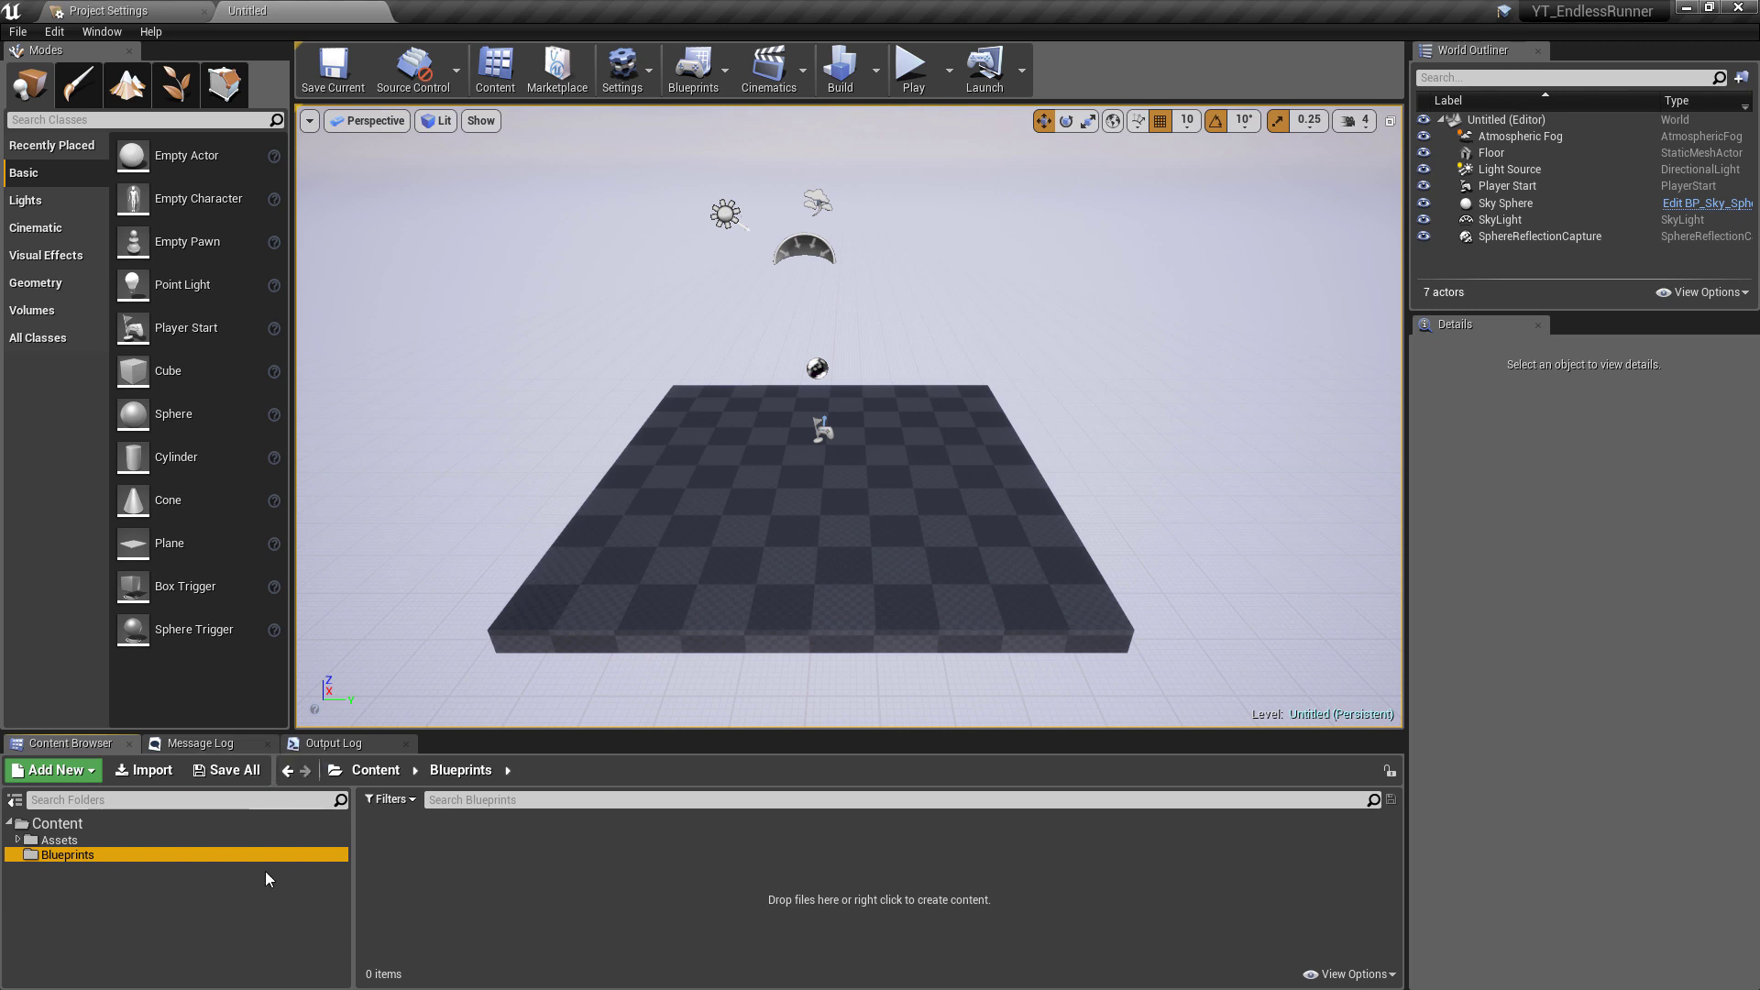
pyautogui.rightClick(431, 871)
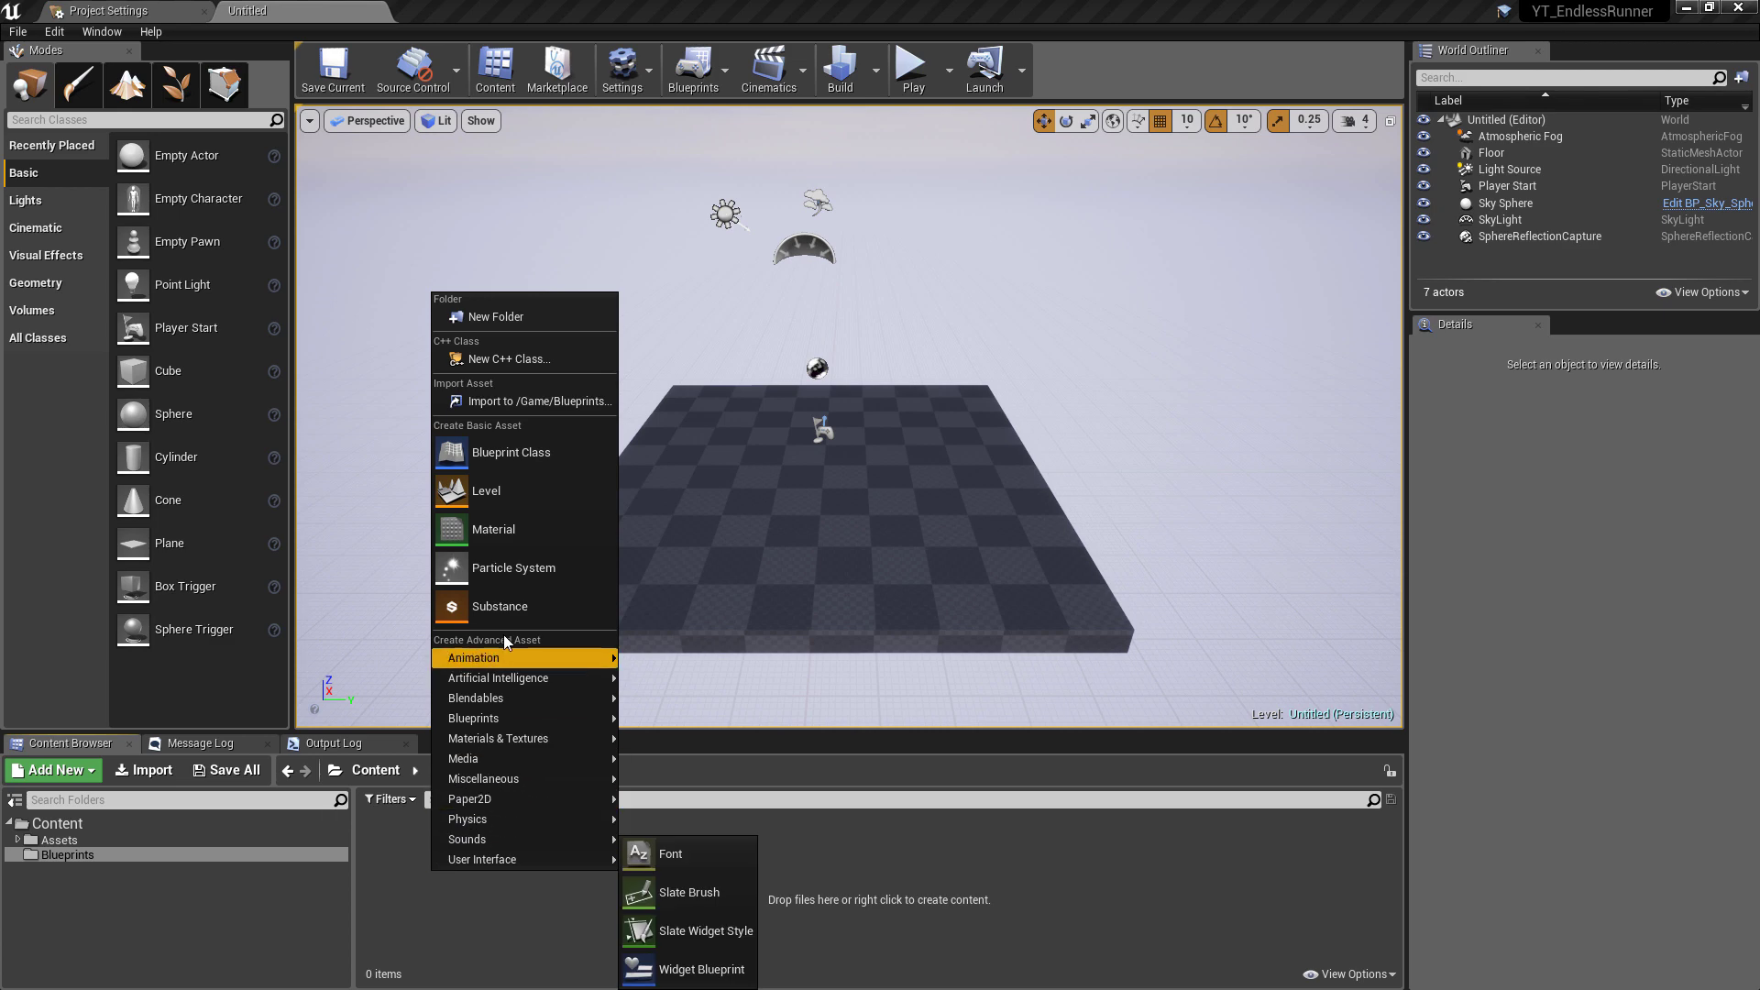
pyautogui.click(525, 458)
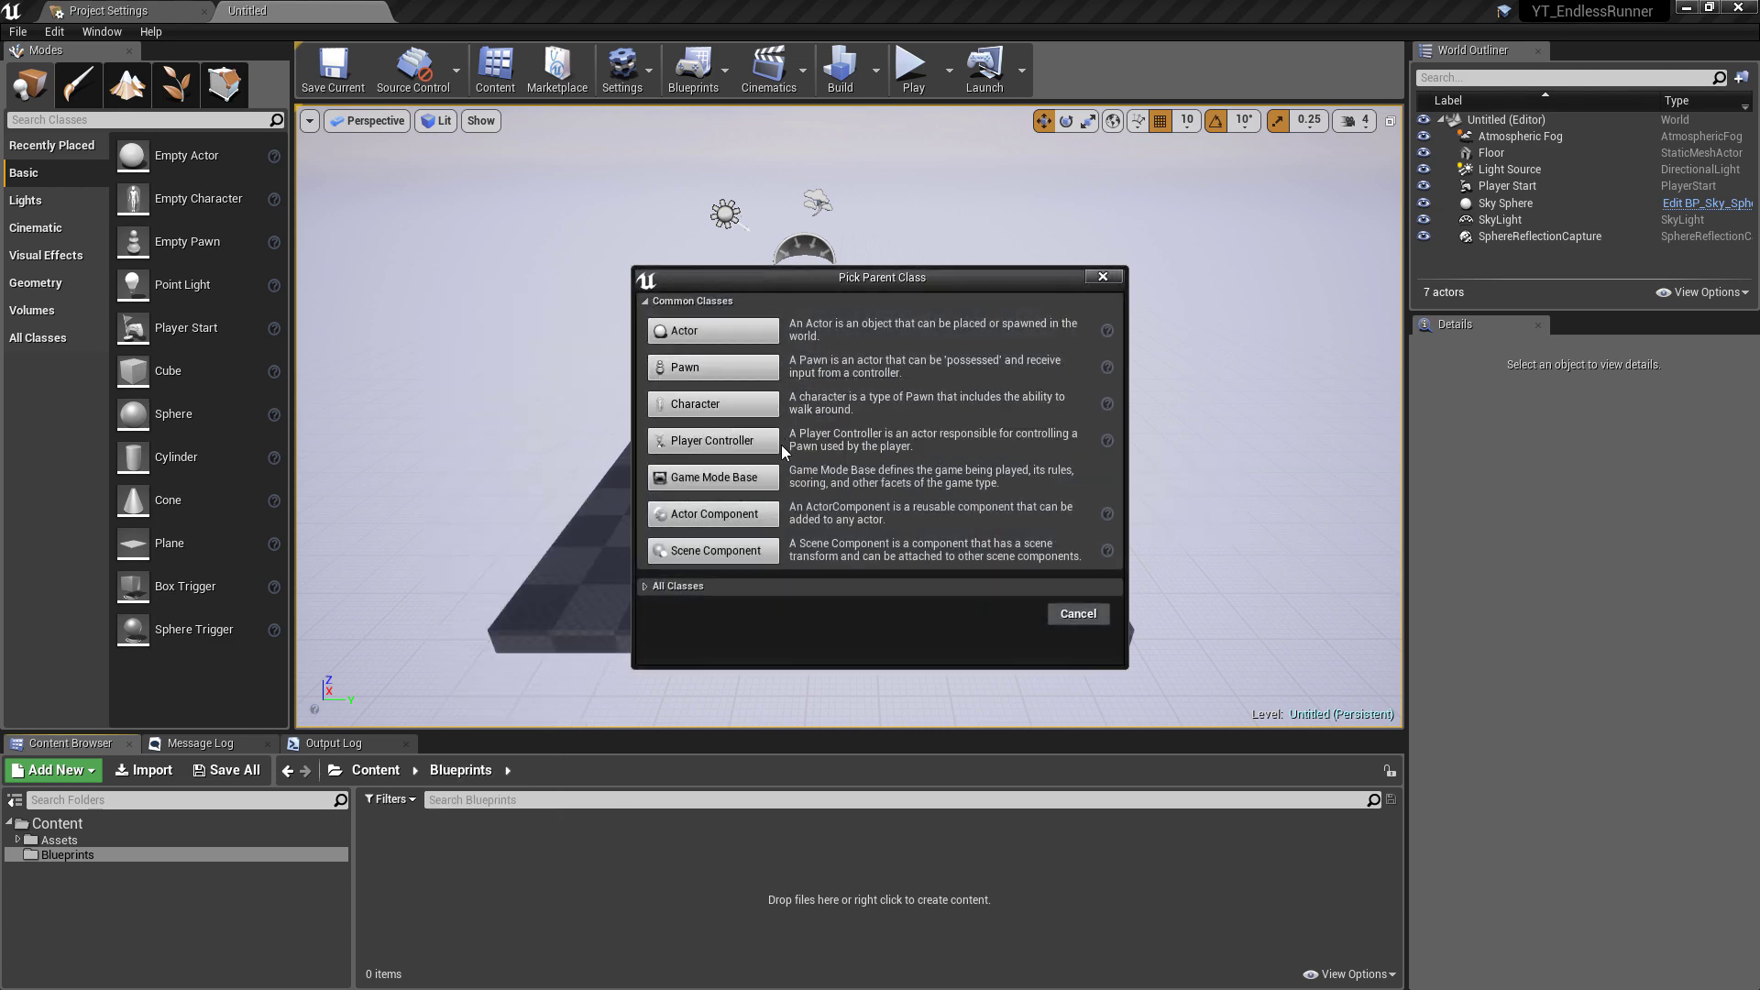
pyautogui.click(761, 478)
pyautogui.write('BP_Gam')
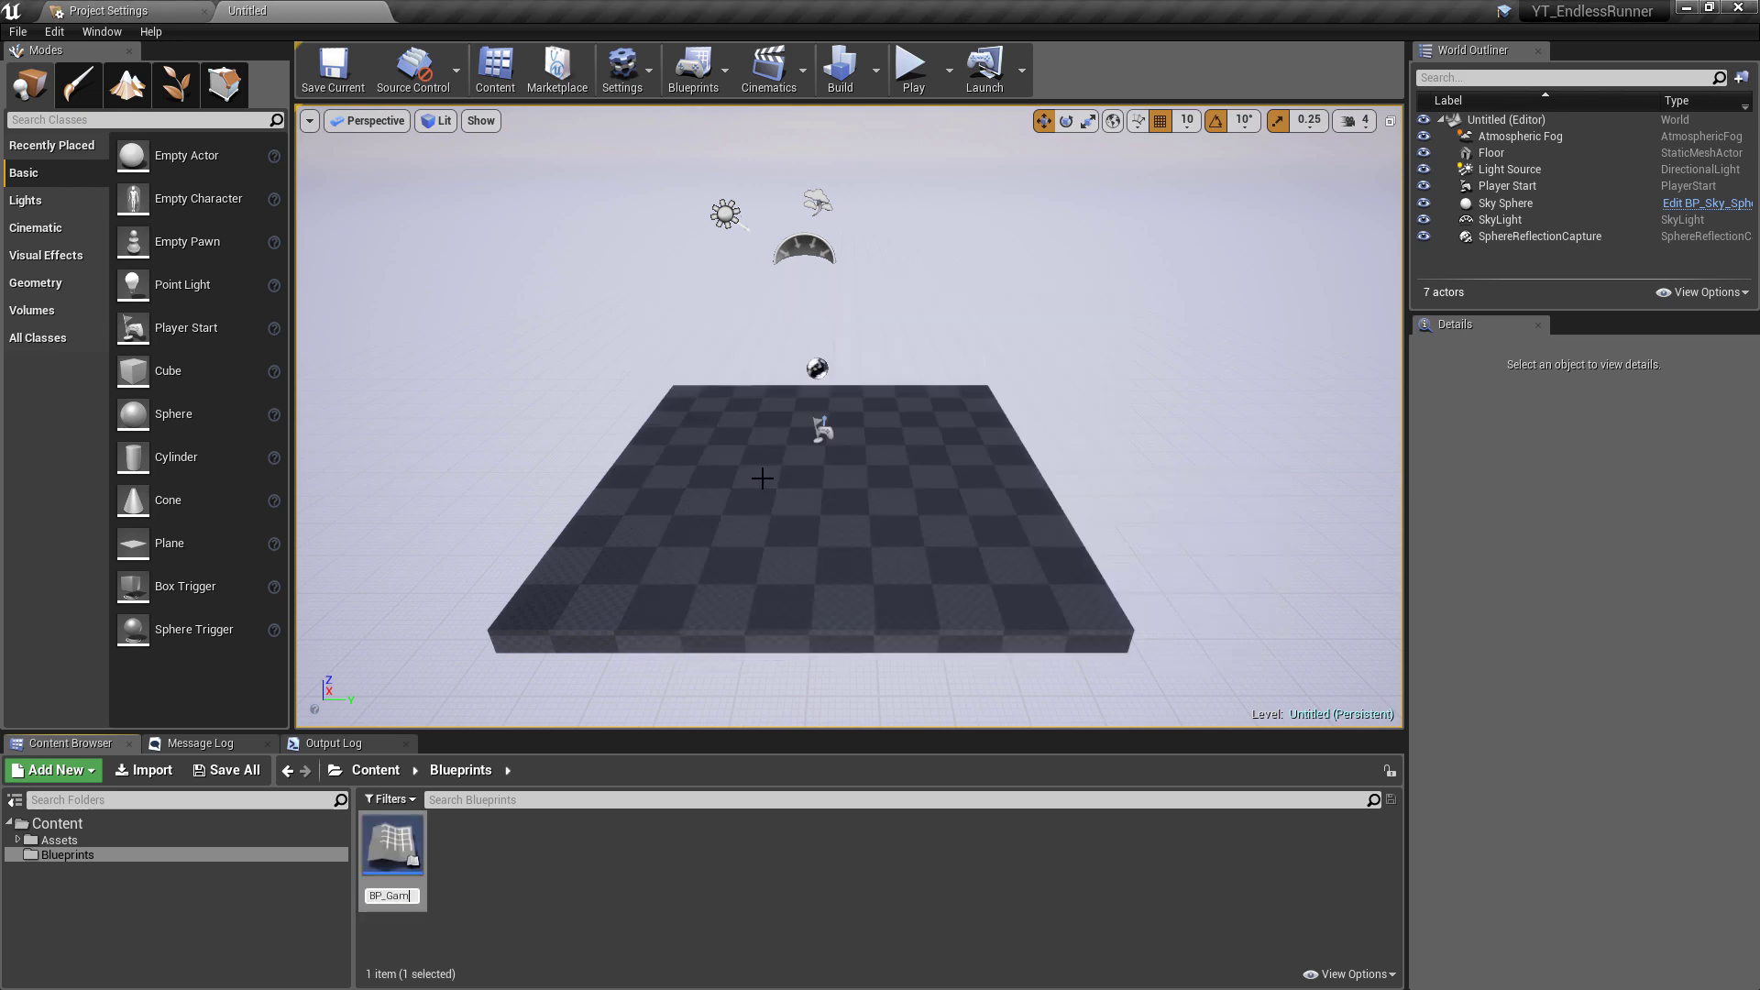
pyautogui.write('eModeBase')
pyautogui.press('Return')
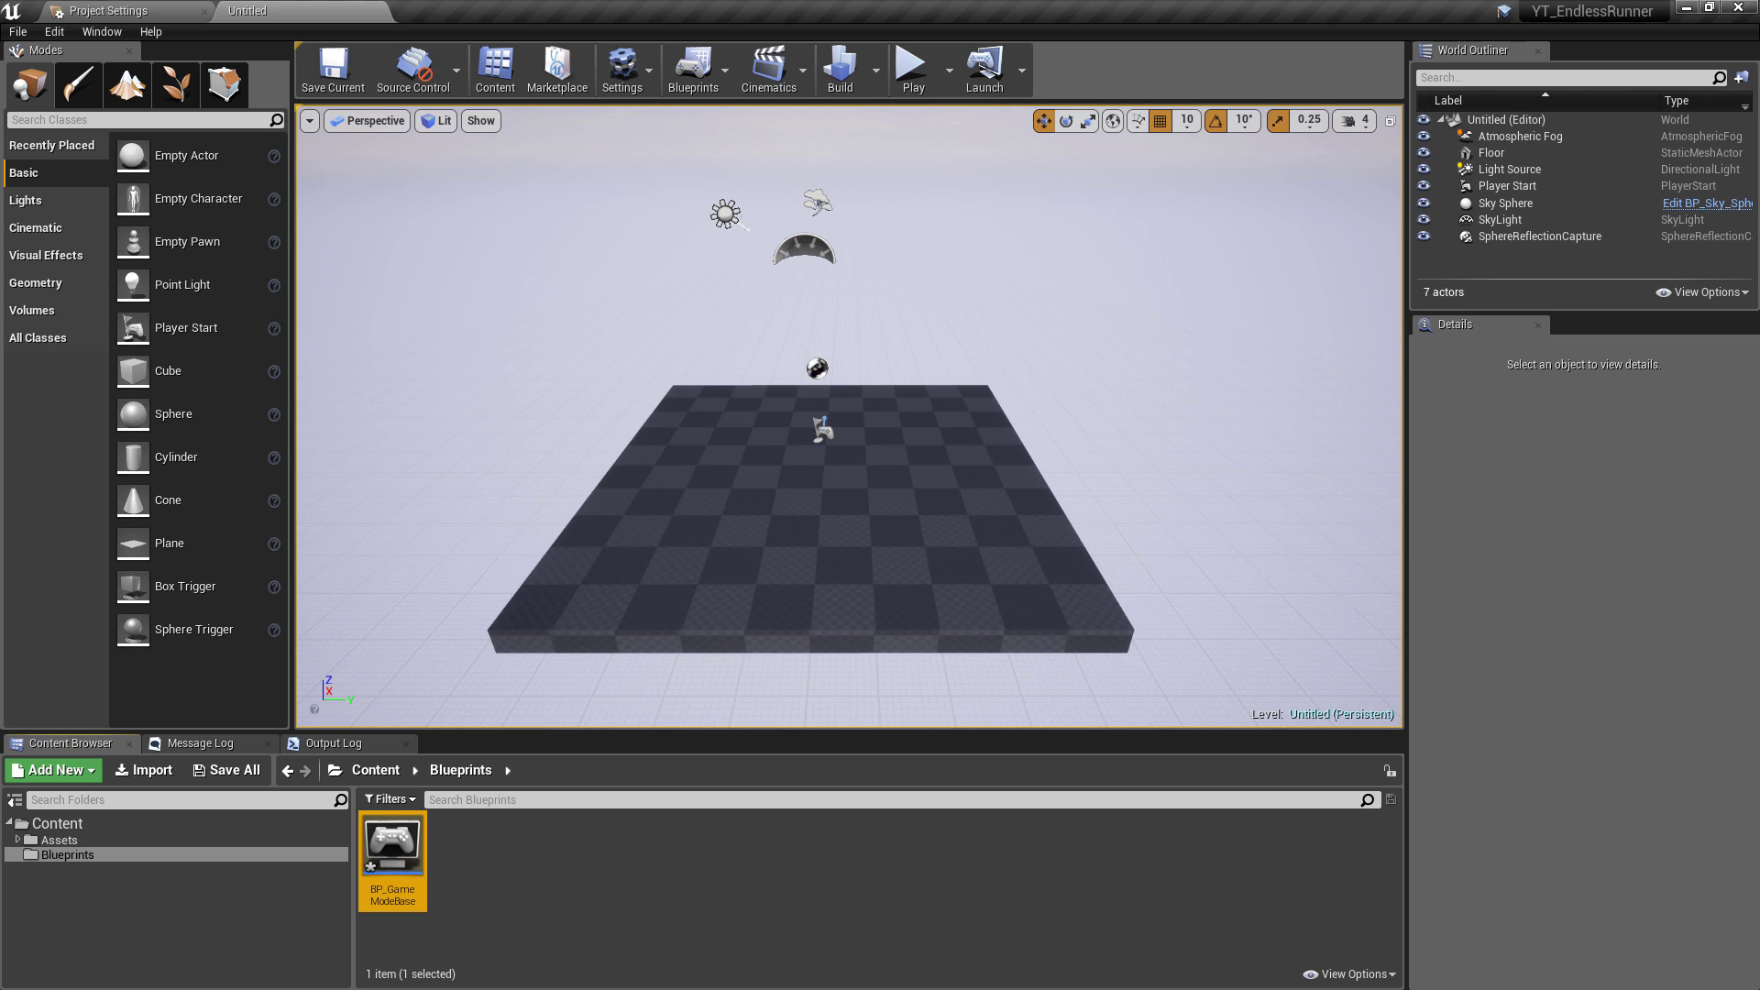
pyautogui.click(607, 927)
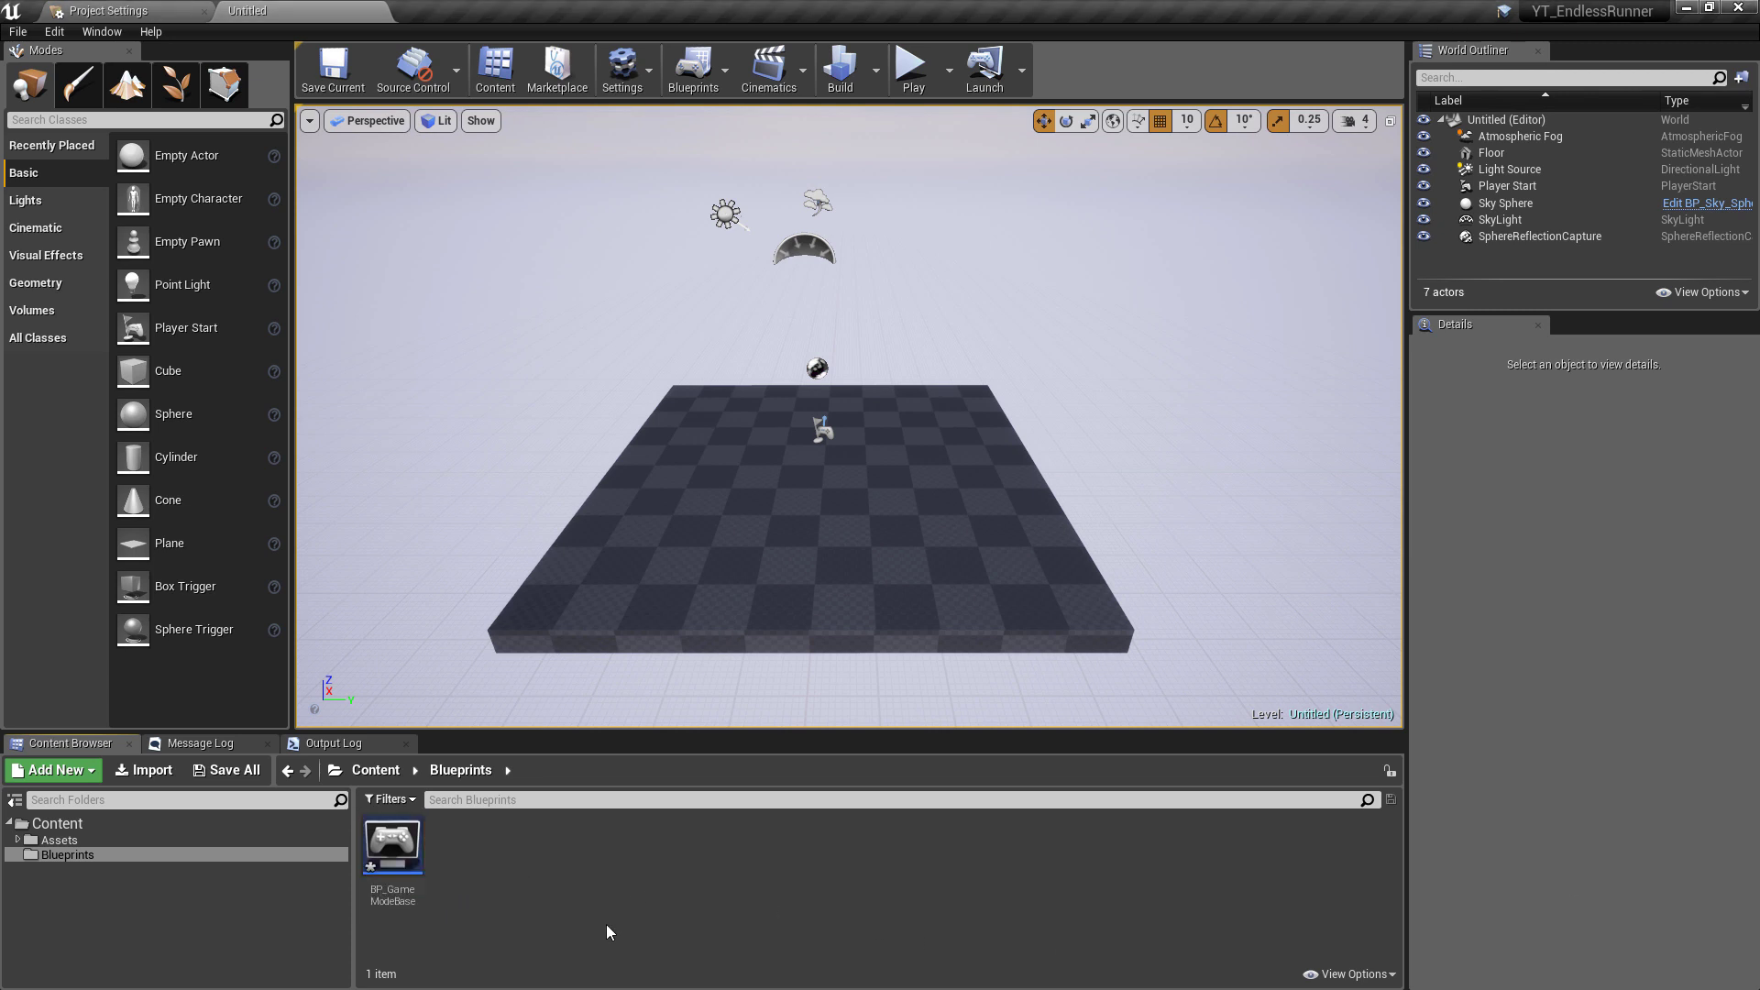
# Step: Create a Pawn blueprint named BP_PawnBase in the Blueprints folder
pyautogui.rightClick(490, 856)
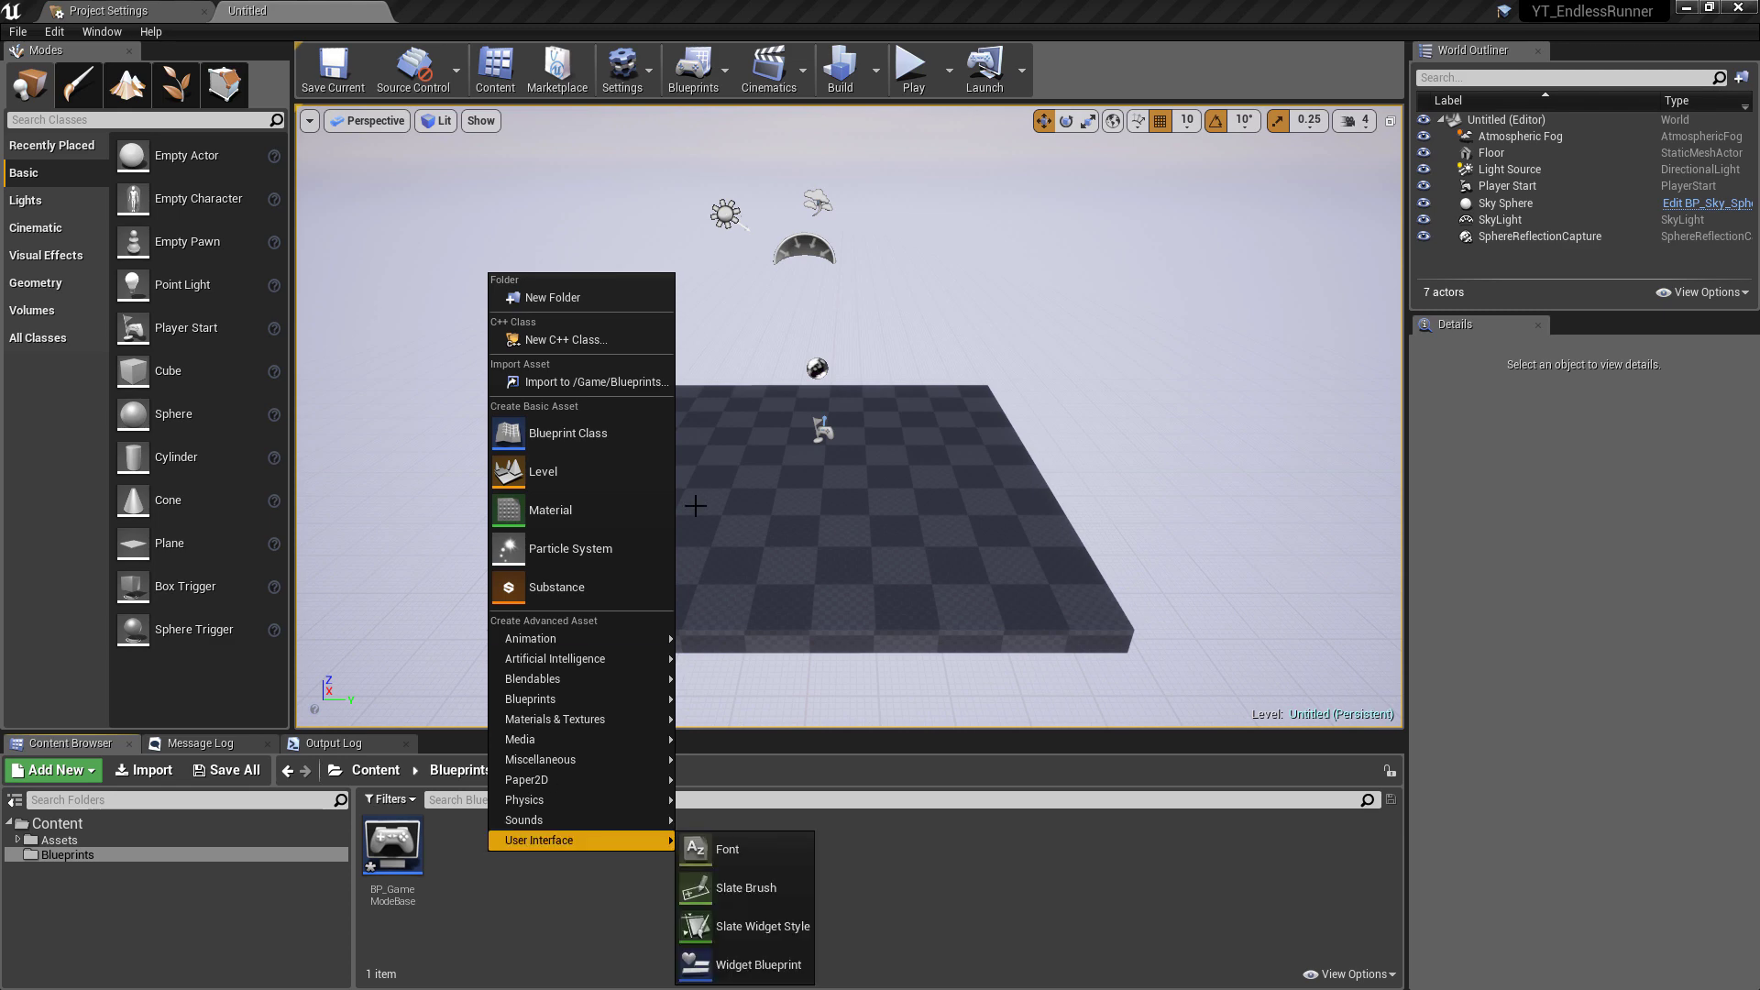
pyautogui.click(591, 440)
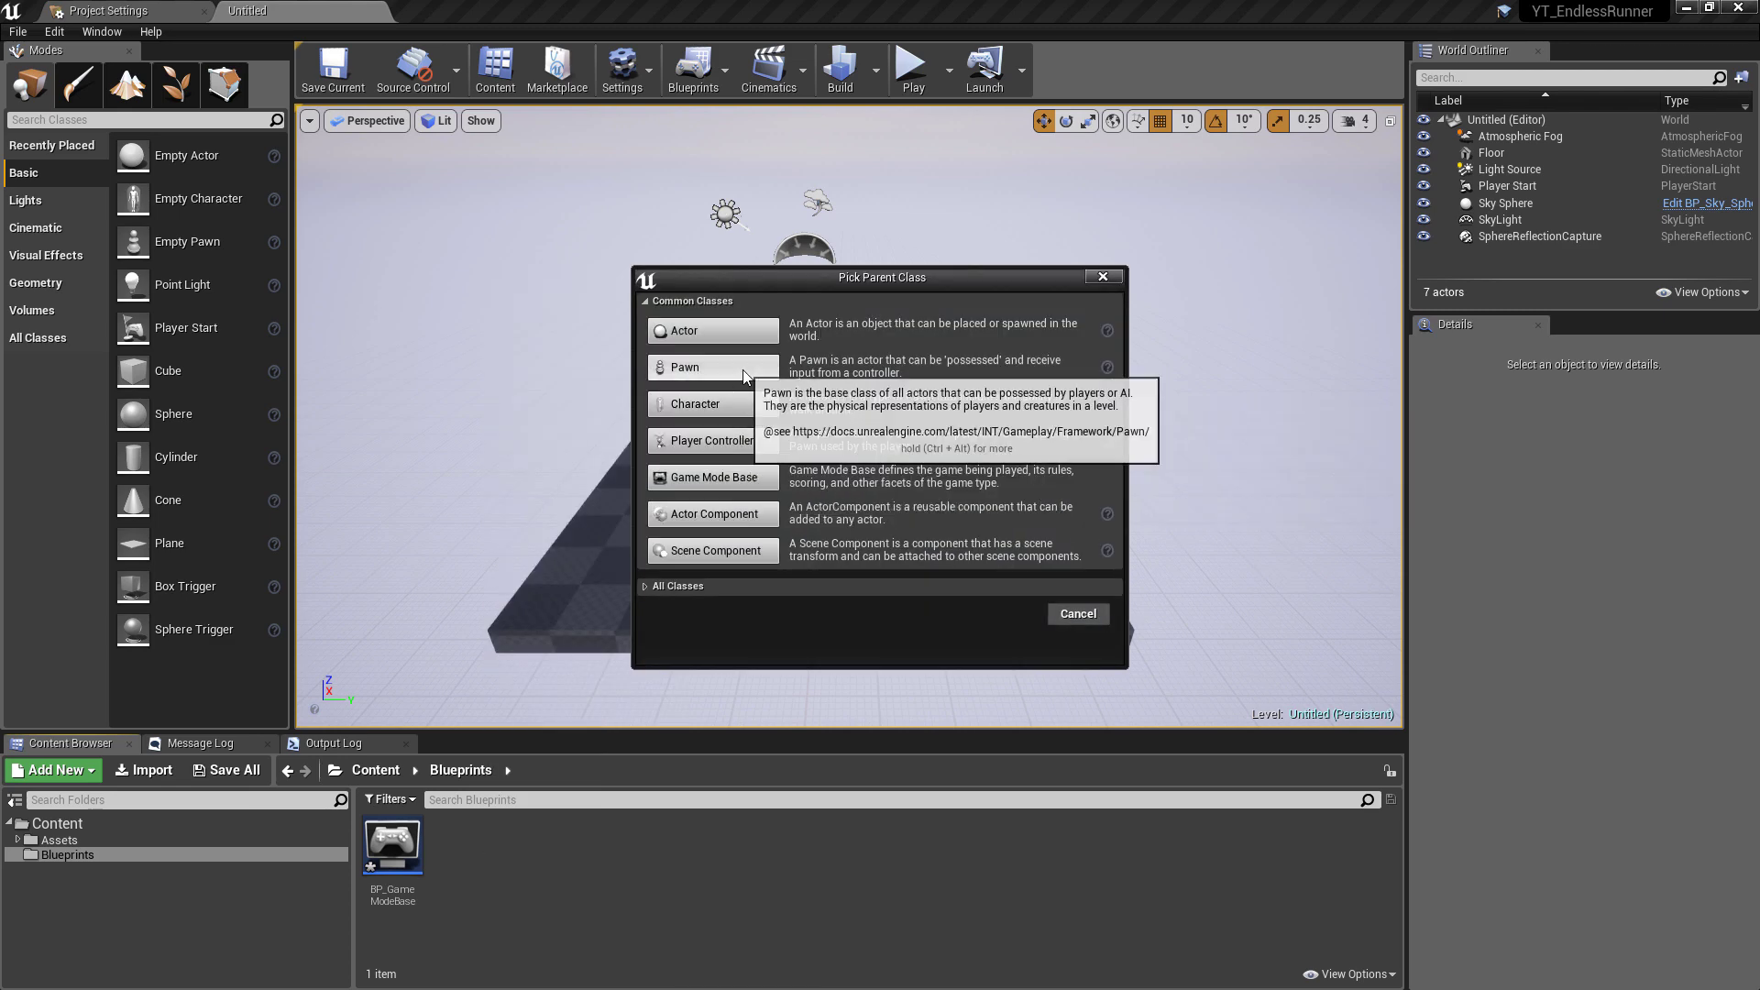
pyautogui.click(742, 370)
pyautogui.write('BP_PawnBase')
pyautogui.press('Return')
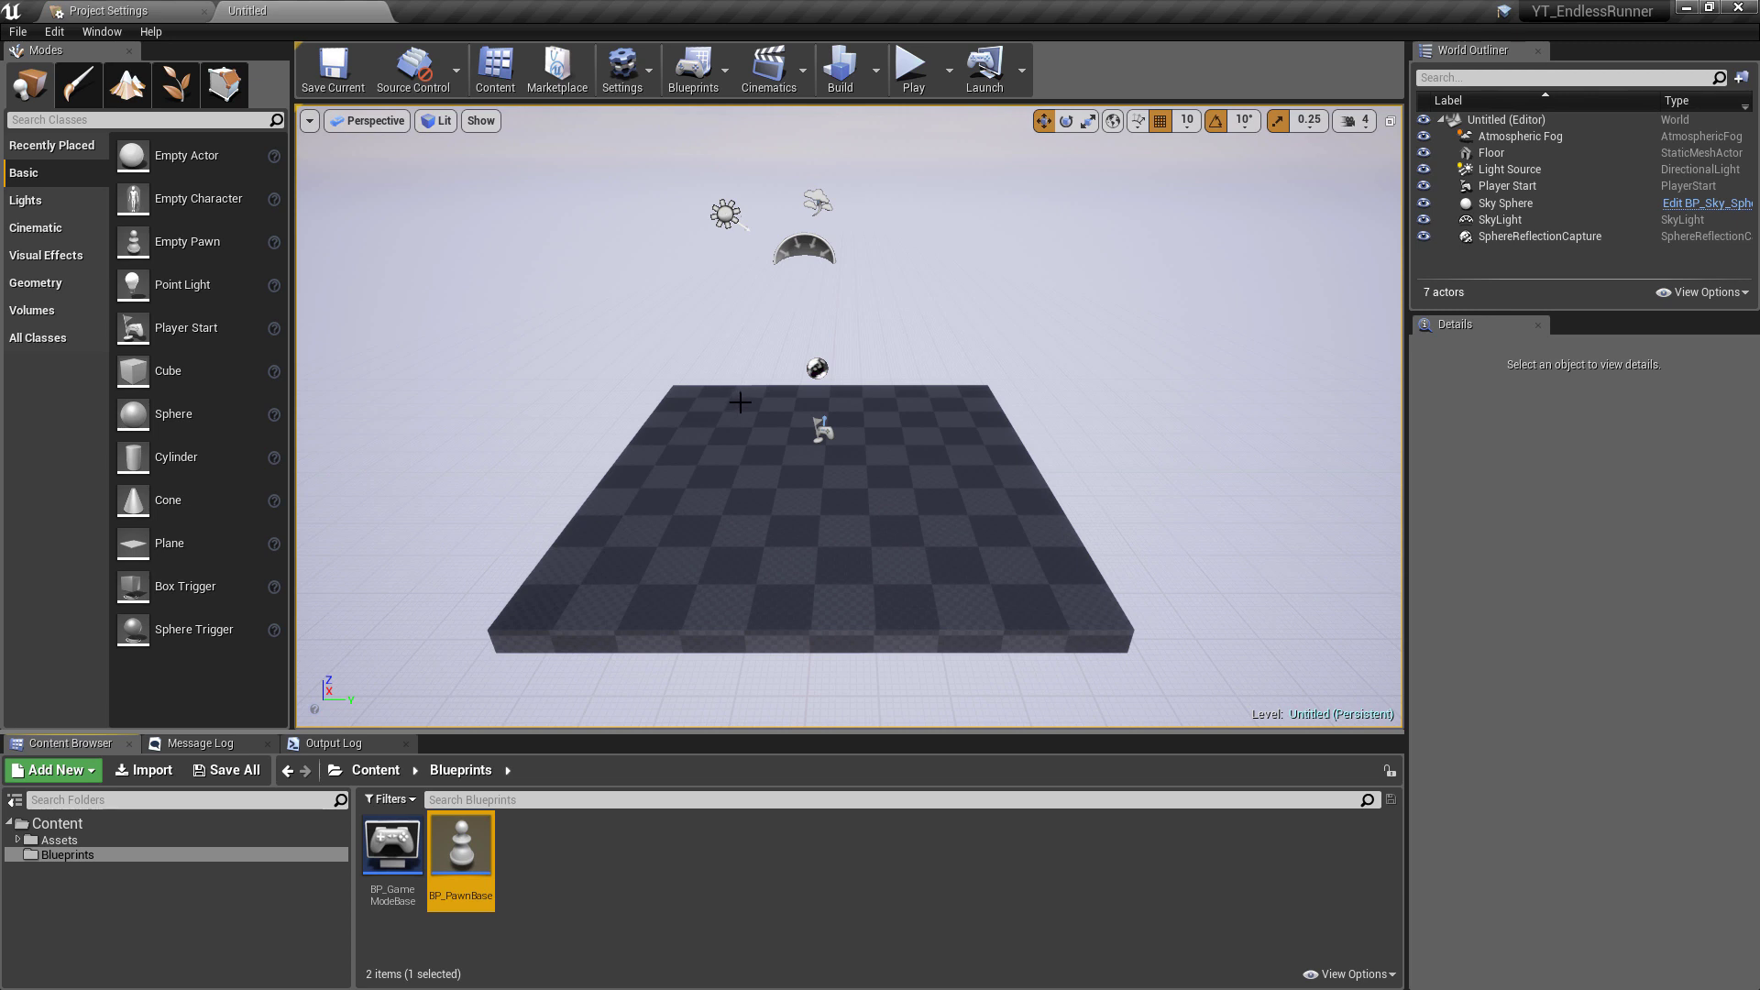
# Step: Create a new level from the Default template
pyautogui.hotkey('ctrl', 'n')
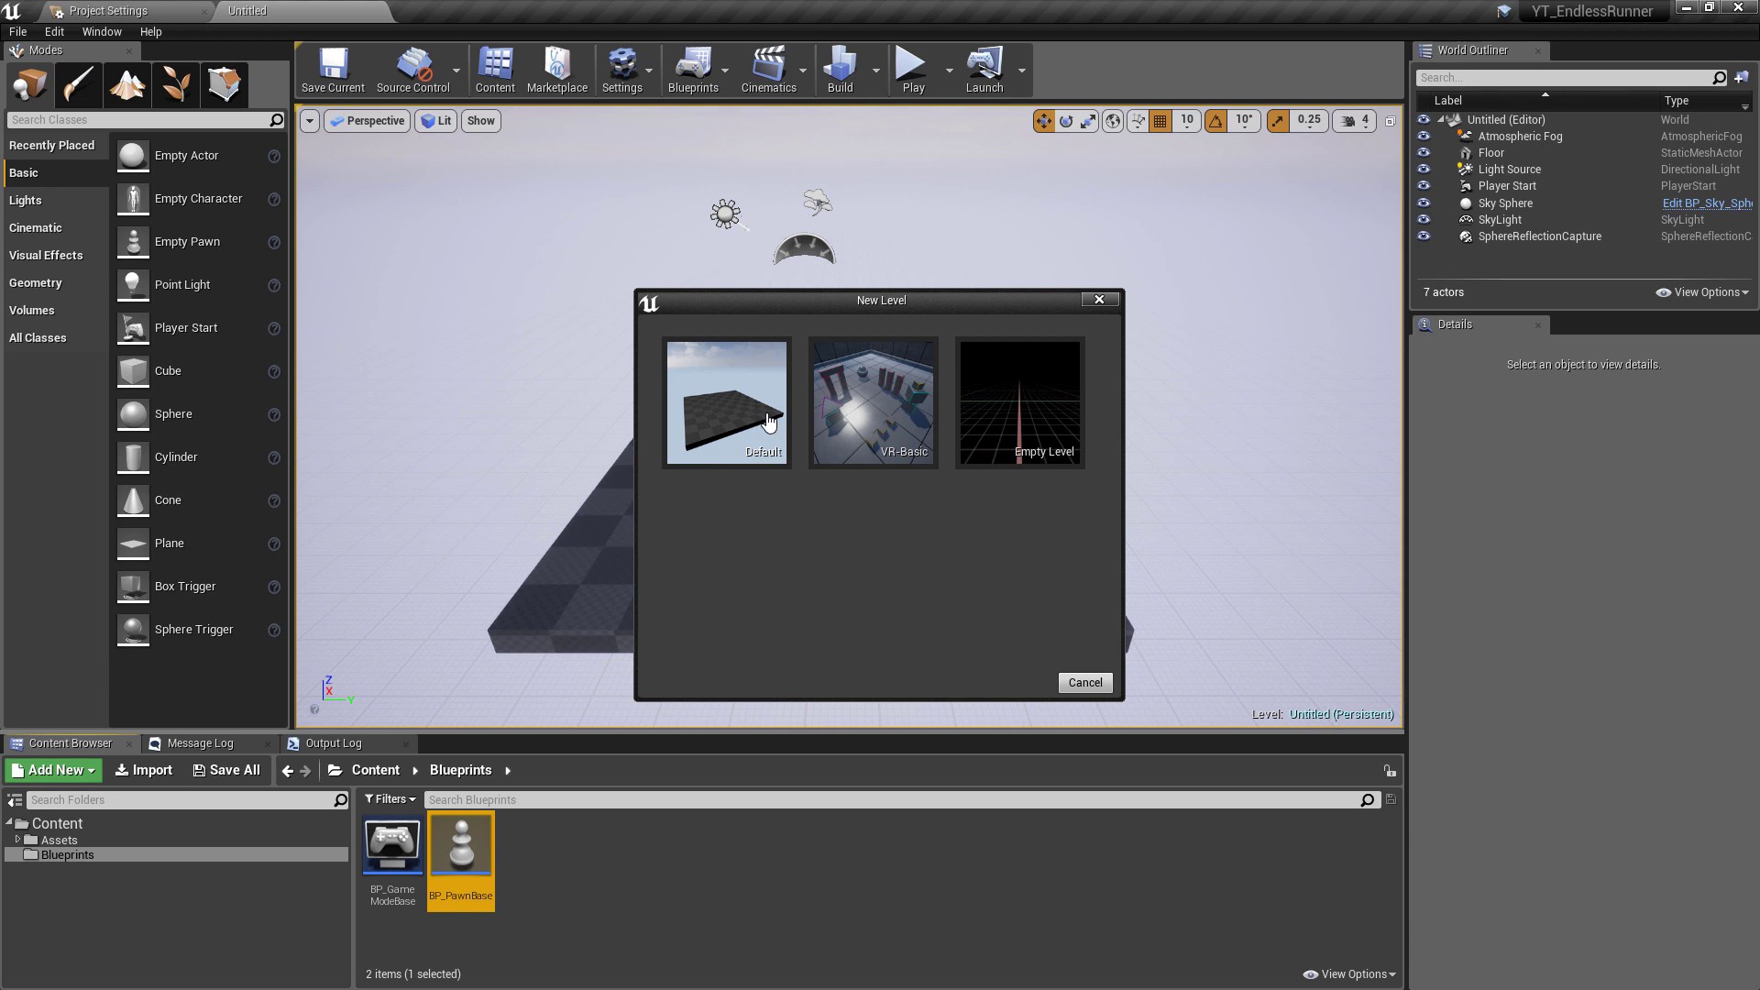
pyautogui.click(768, 419)
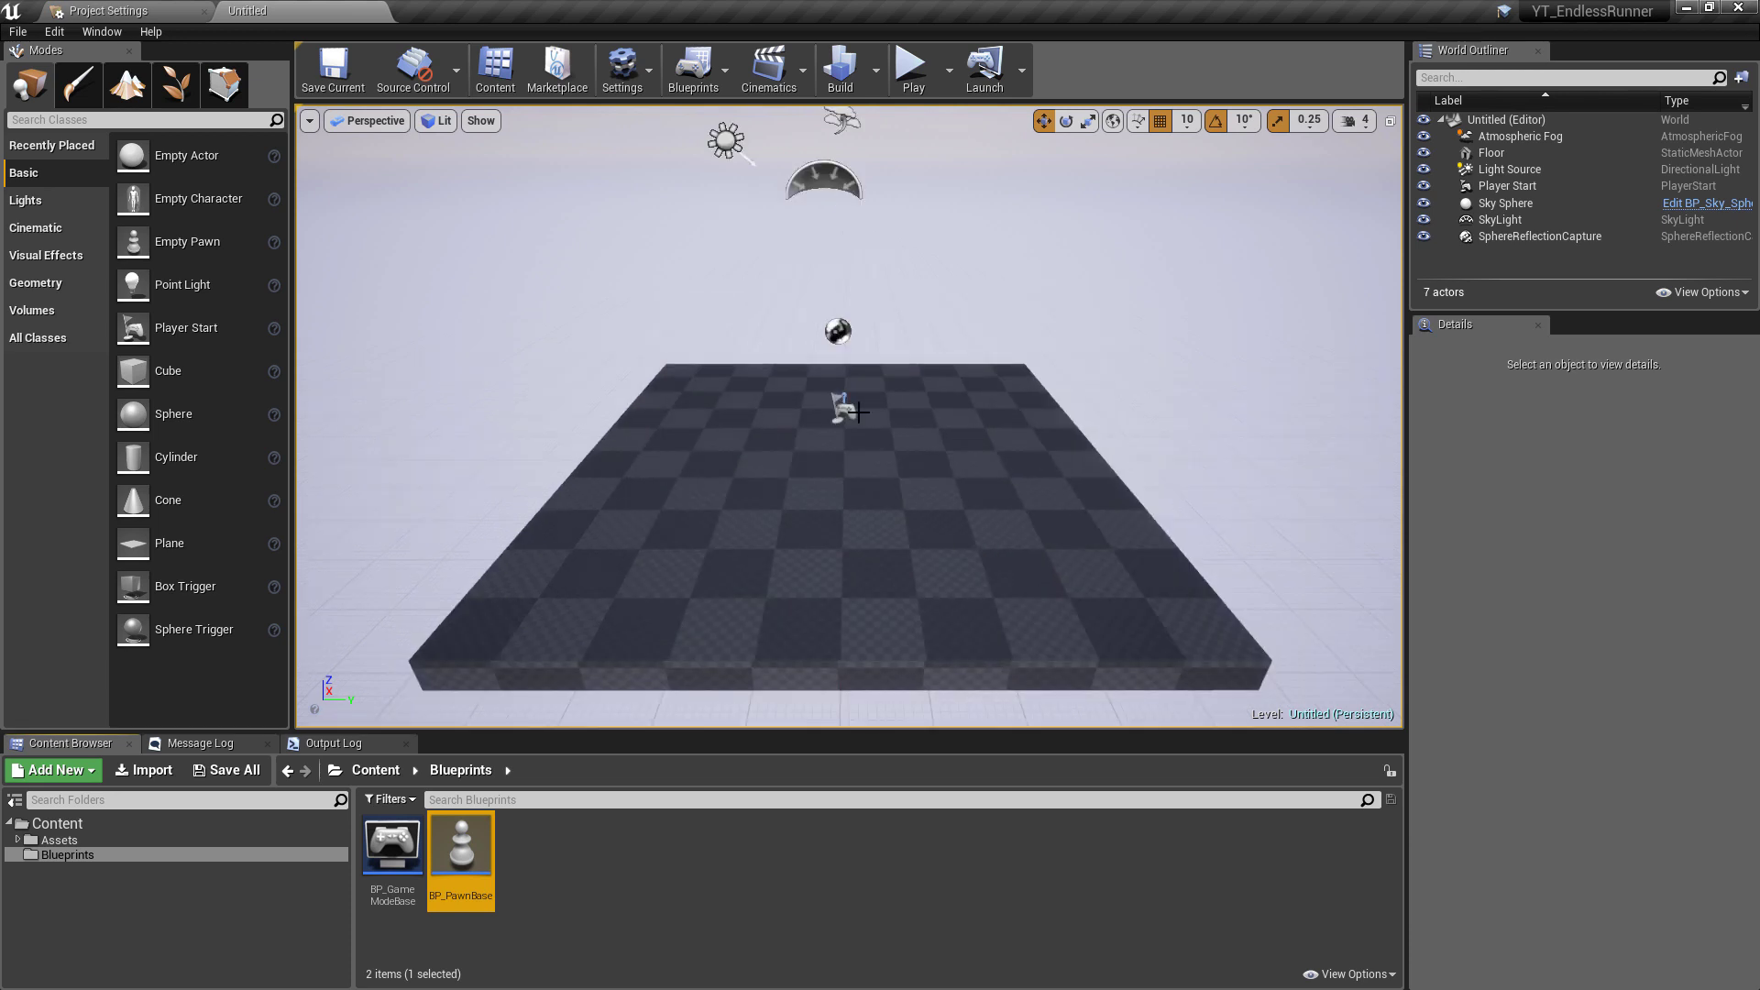
pyautogui.click(606, 521)
# Step: Save the new level as Main in a new Maps folder under Content and show that folder's contents
pyautogui.hotkey('ctrl', 's')
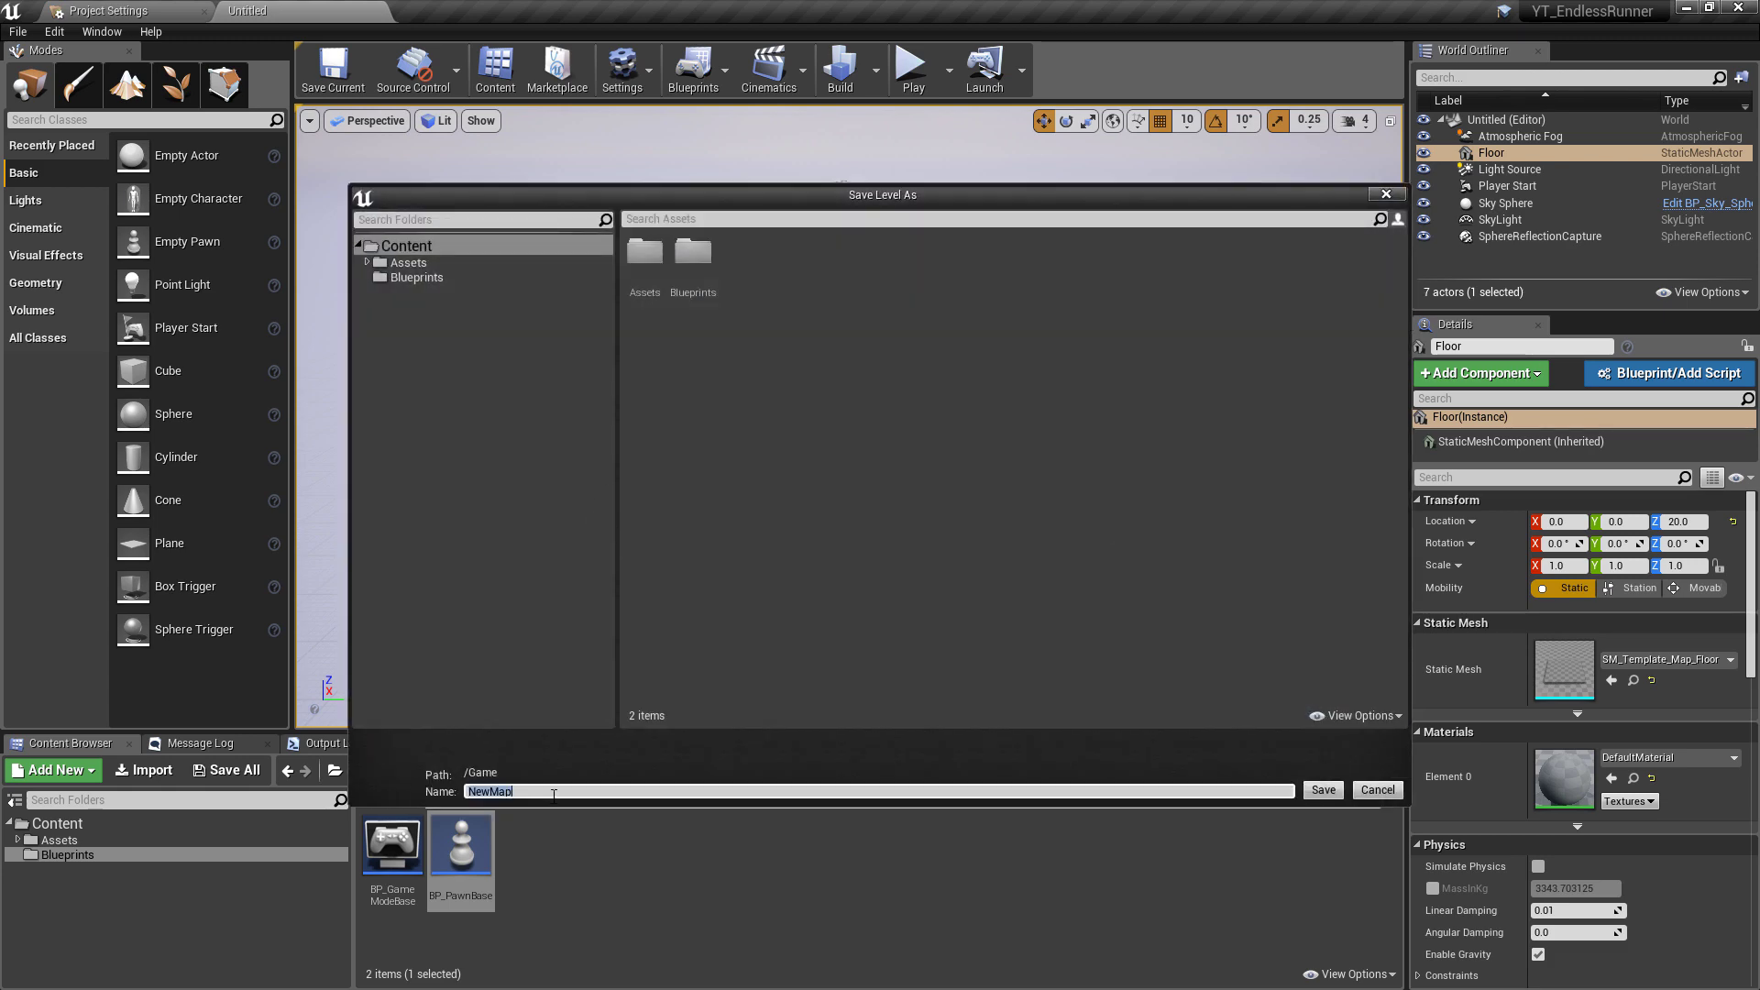
pyautogui.click(465, 243)
pyautogui.rightClick(462, 246)
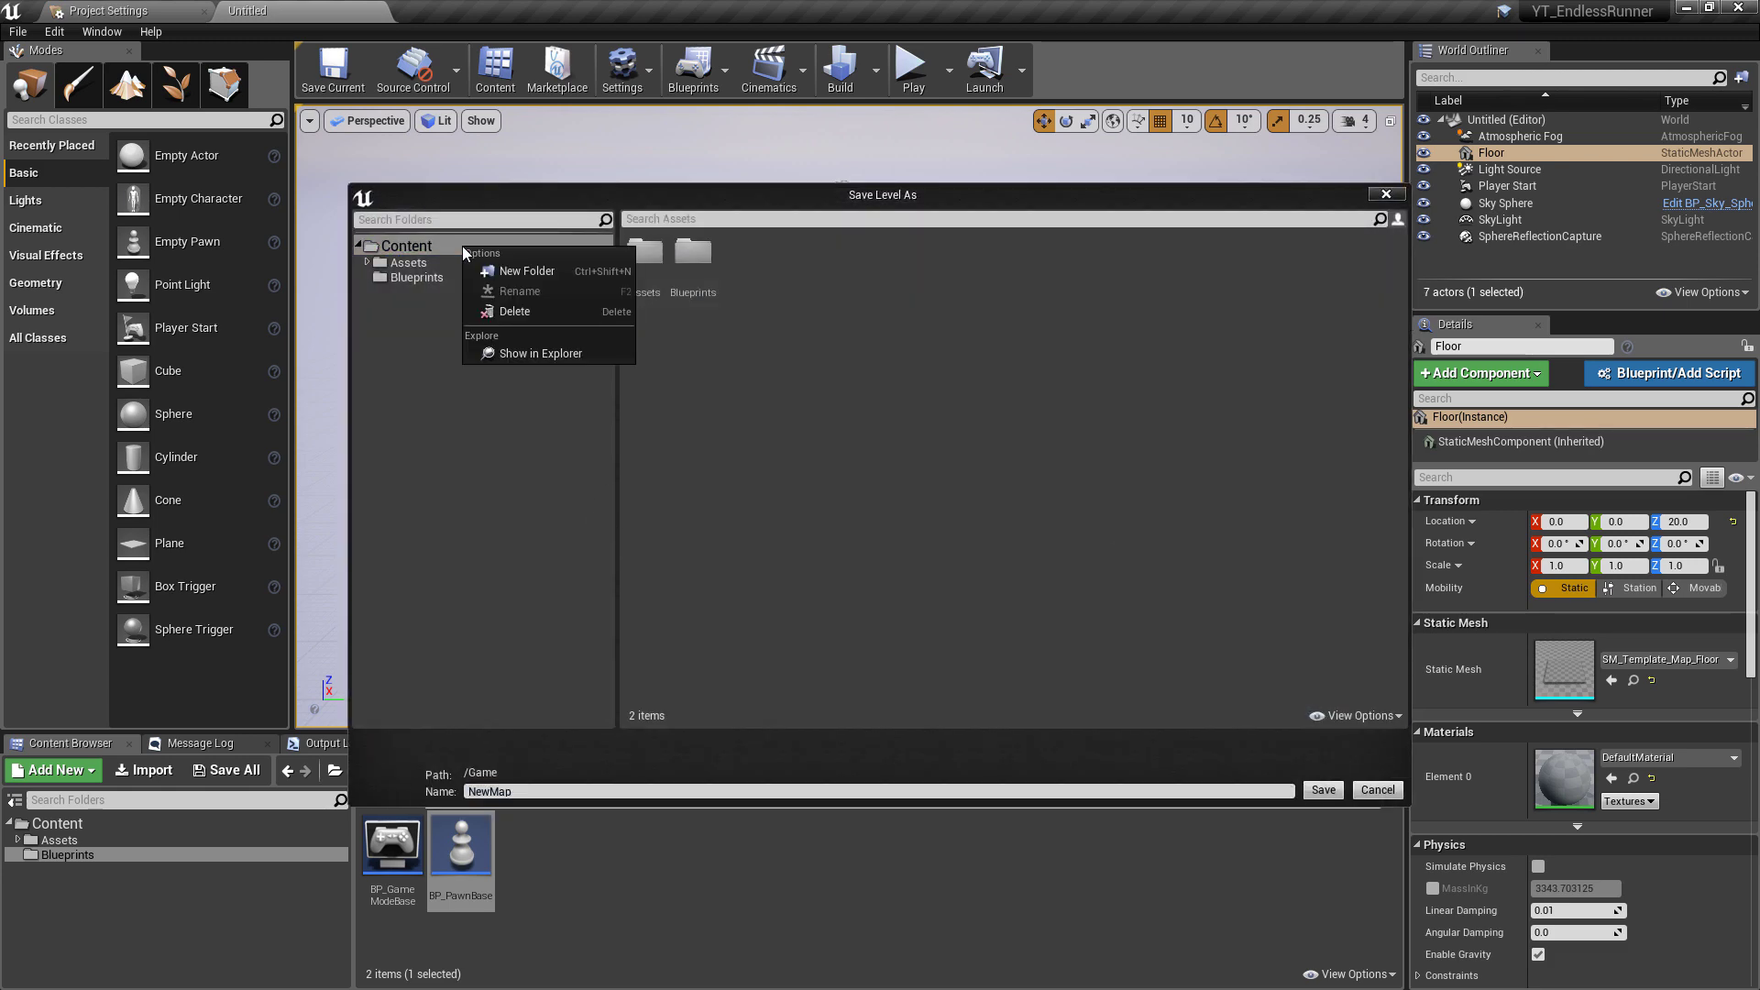
pyautogui.click(552, 272)
pyautogui.write('Maps')
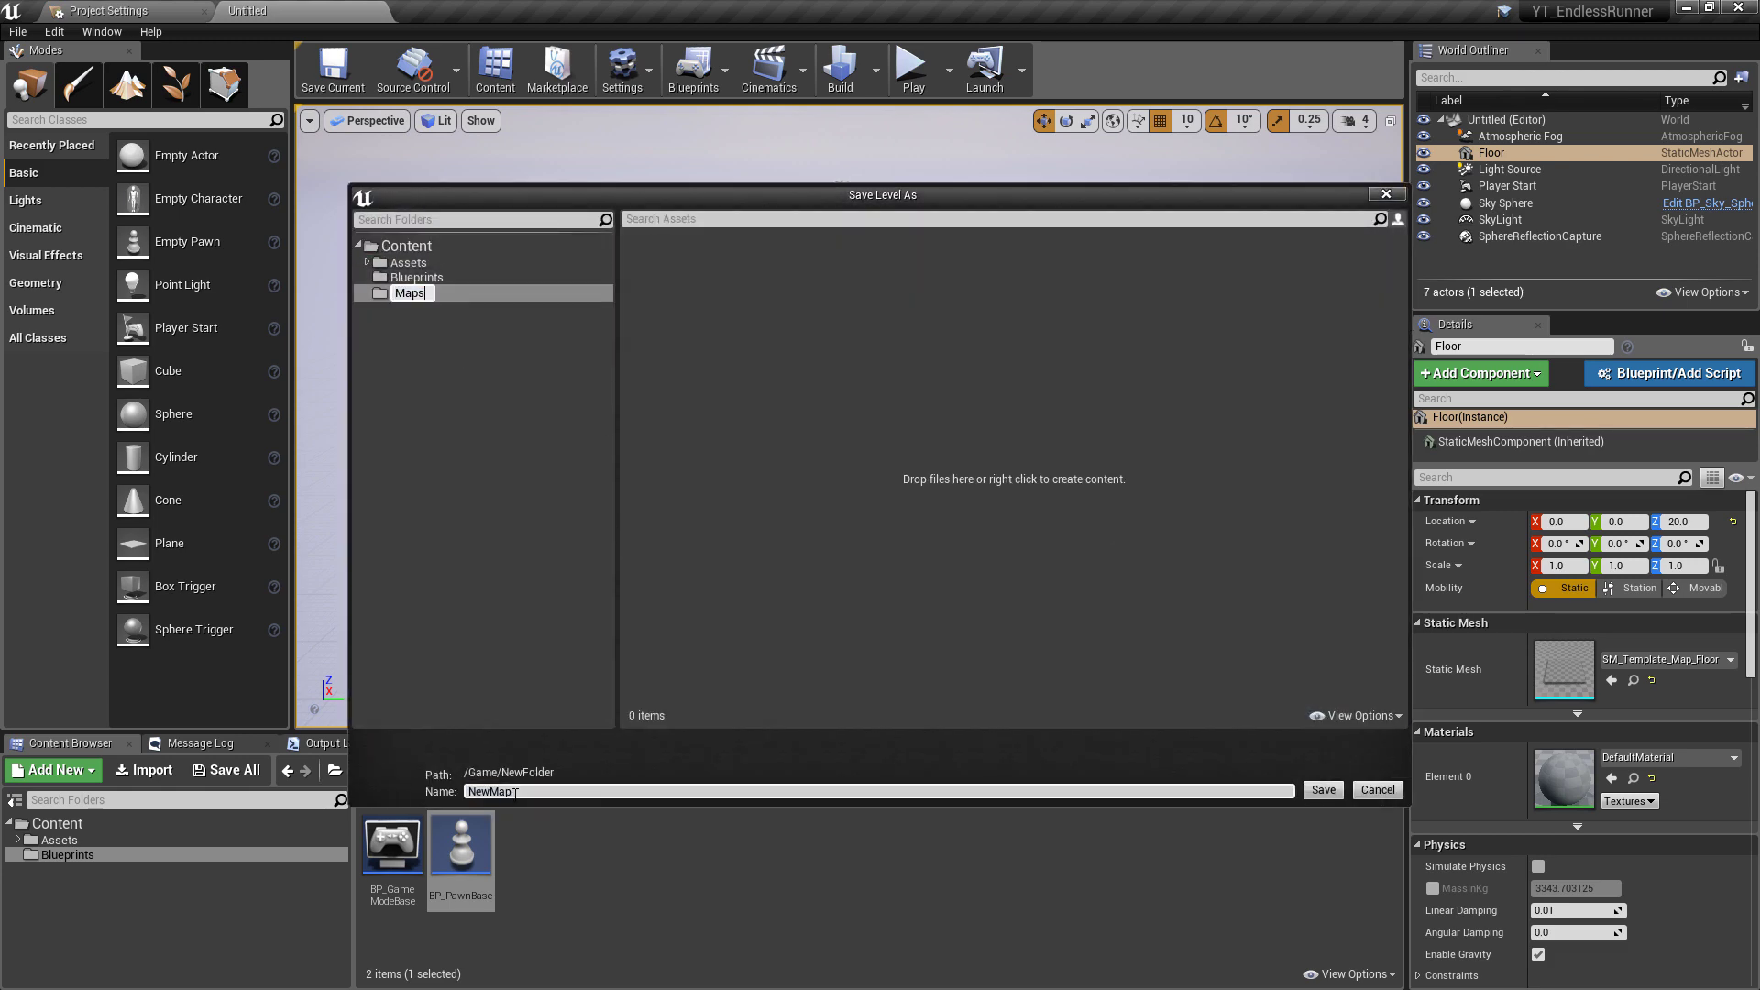
pyautogui.click(532, 791)
pyautogui.write('Main')
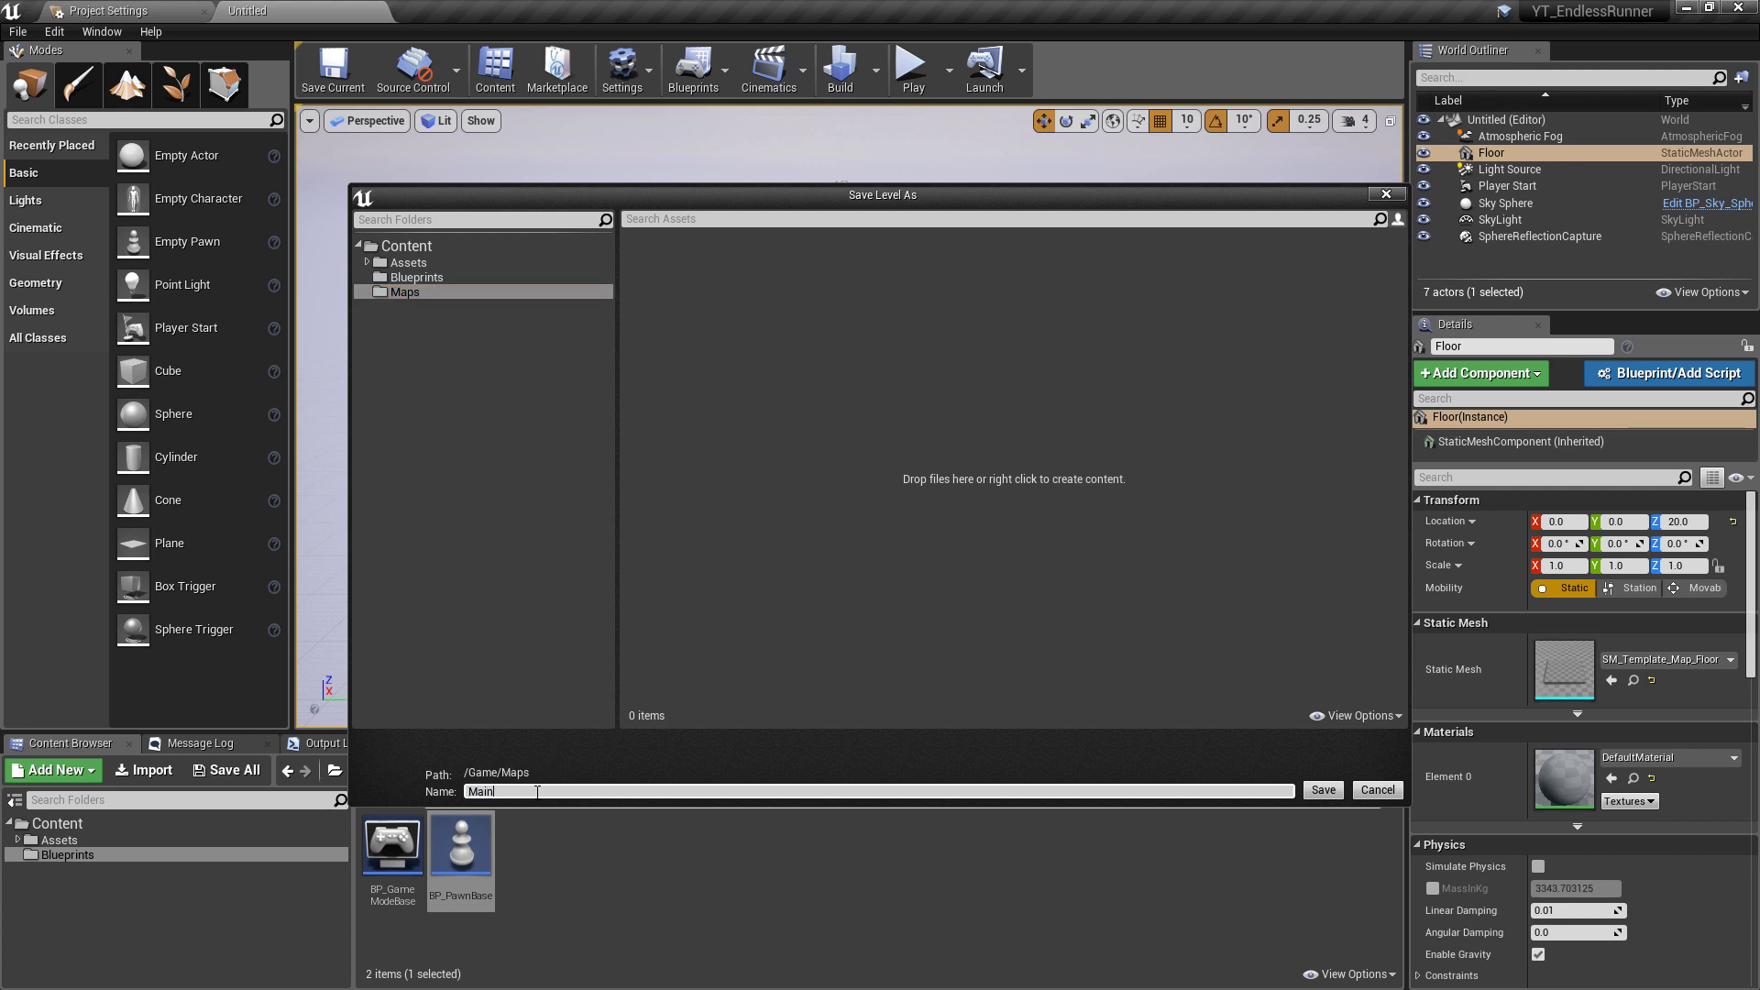
pyautogui.click(1323, 790)
pyautogui.click(145, 870)
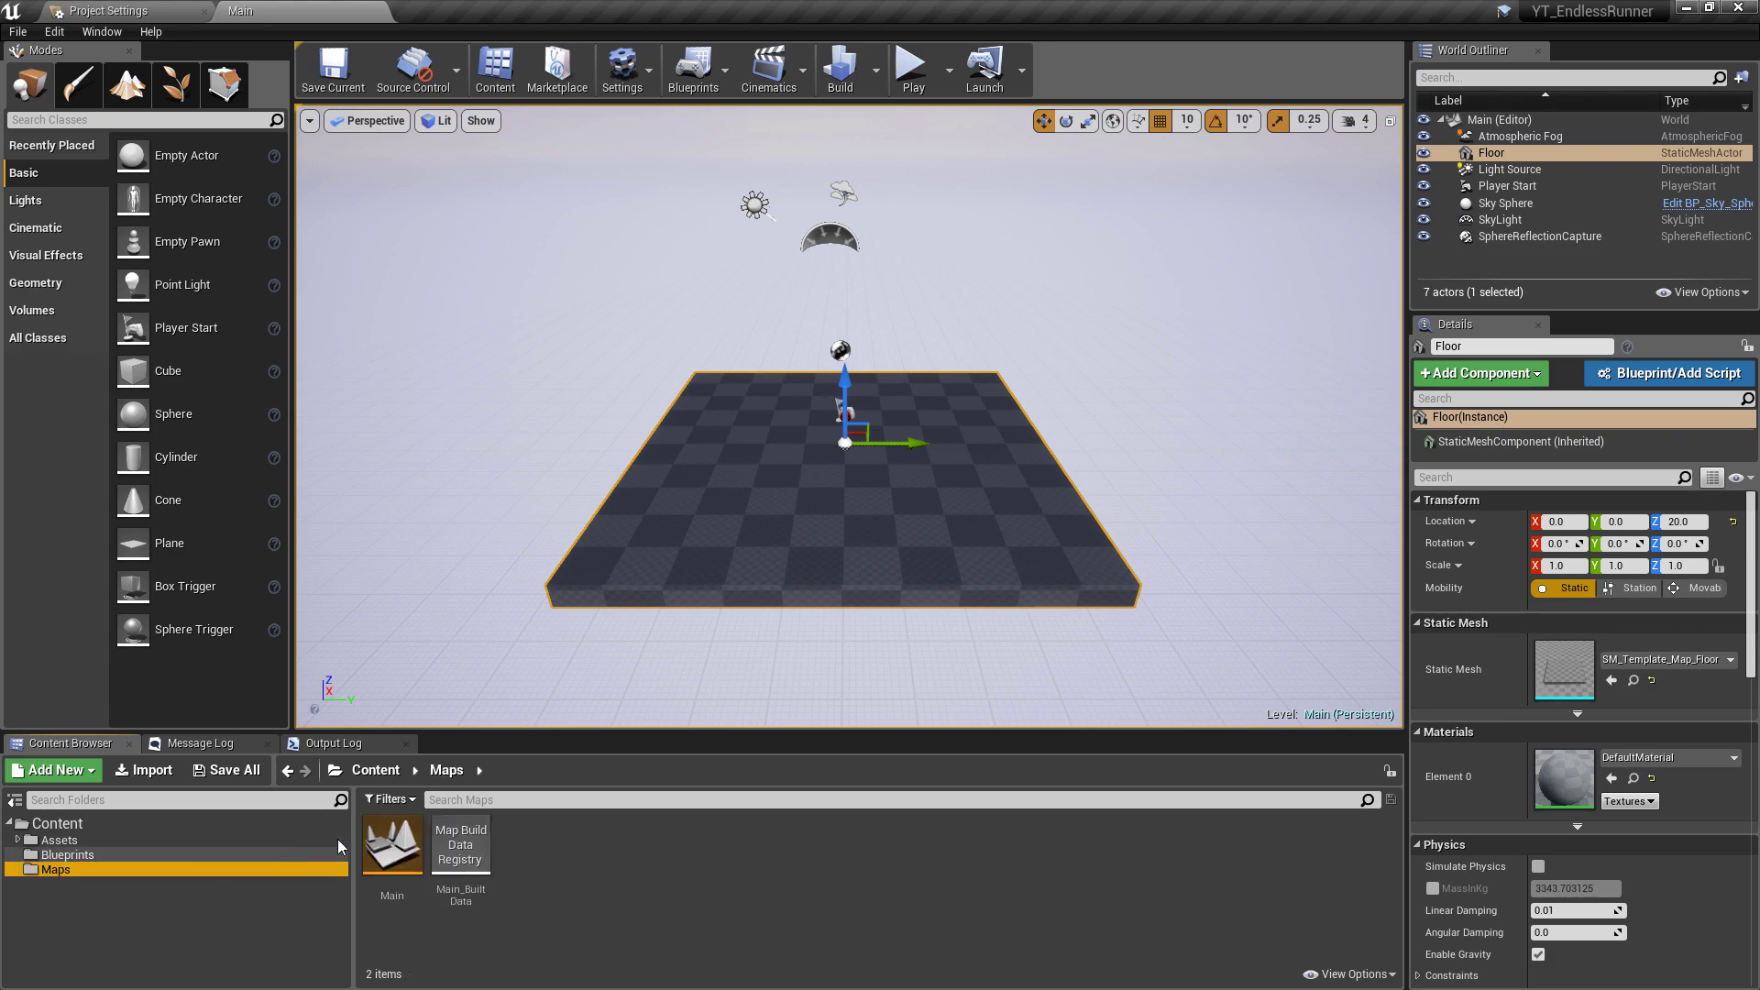
# Step: In the project's Maps & Modes settings, set Default GameMode to BP_GameModeBase and Default Pawn Class to BP_PawnBase
pyautogui.click(174, 9)
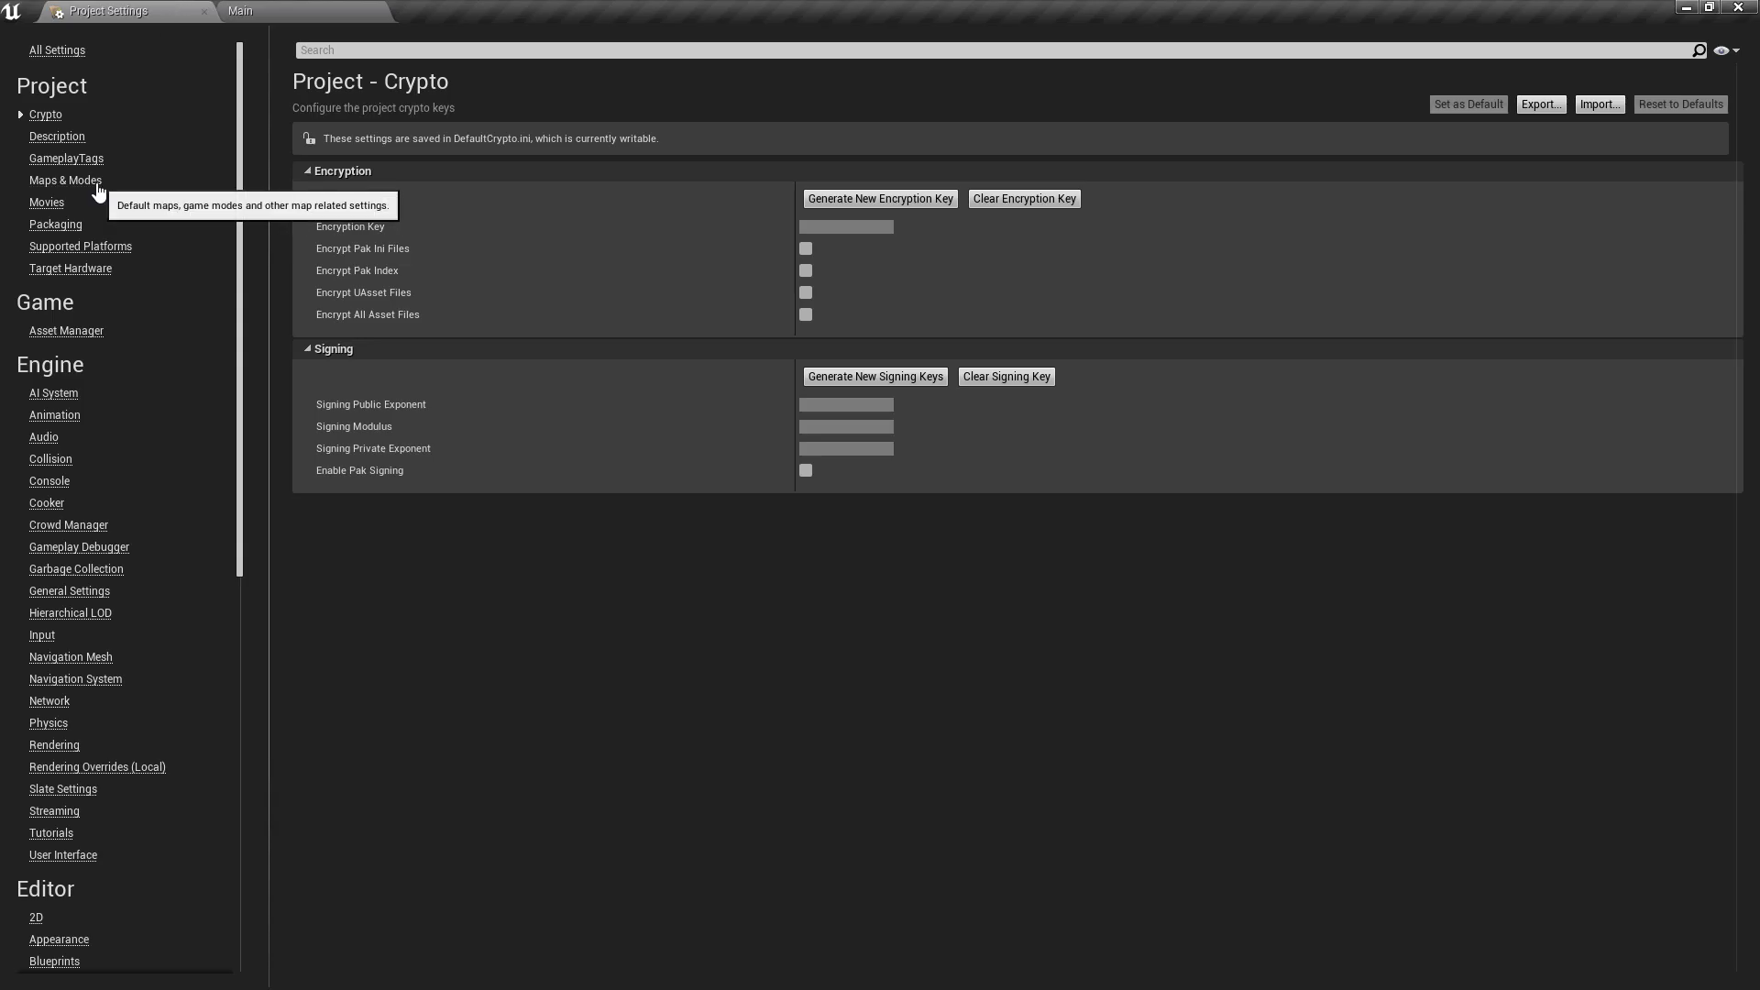
pyautogui.click(64, 180)
pyautogui.click(825, 194)
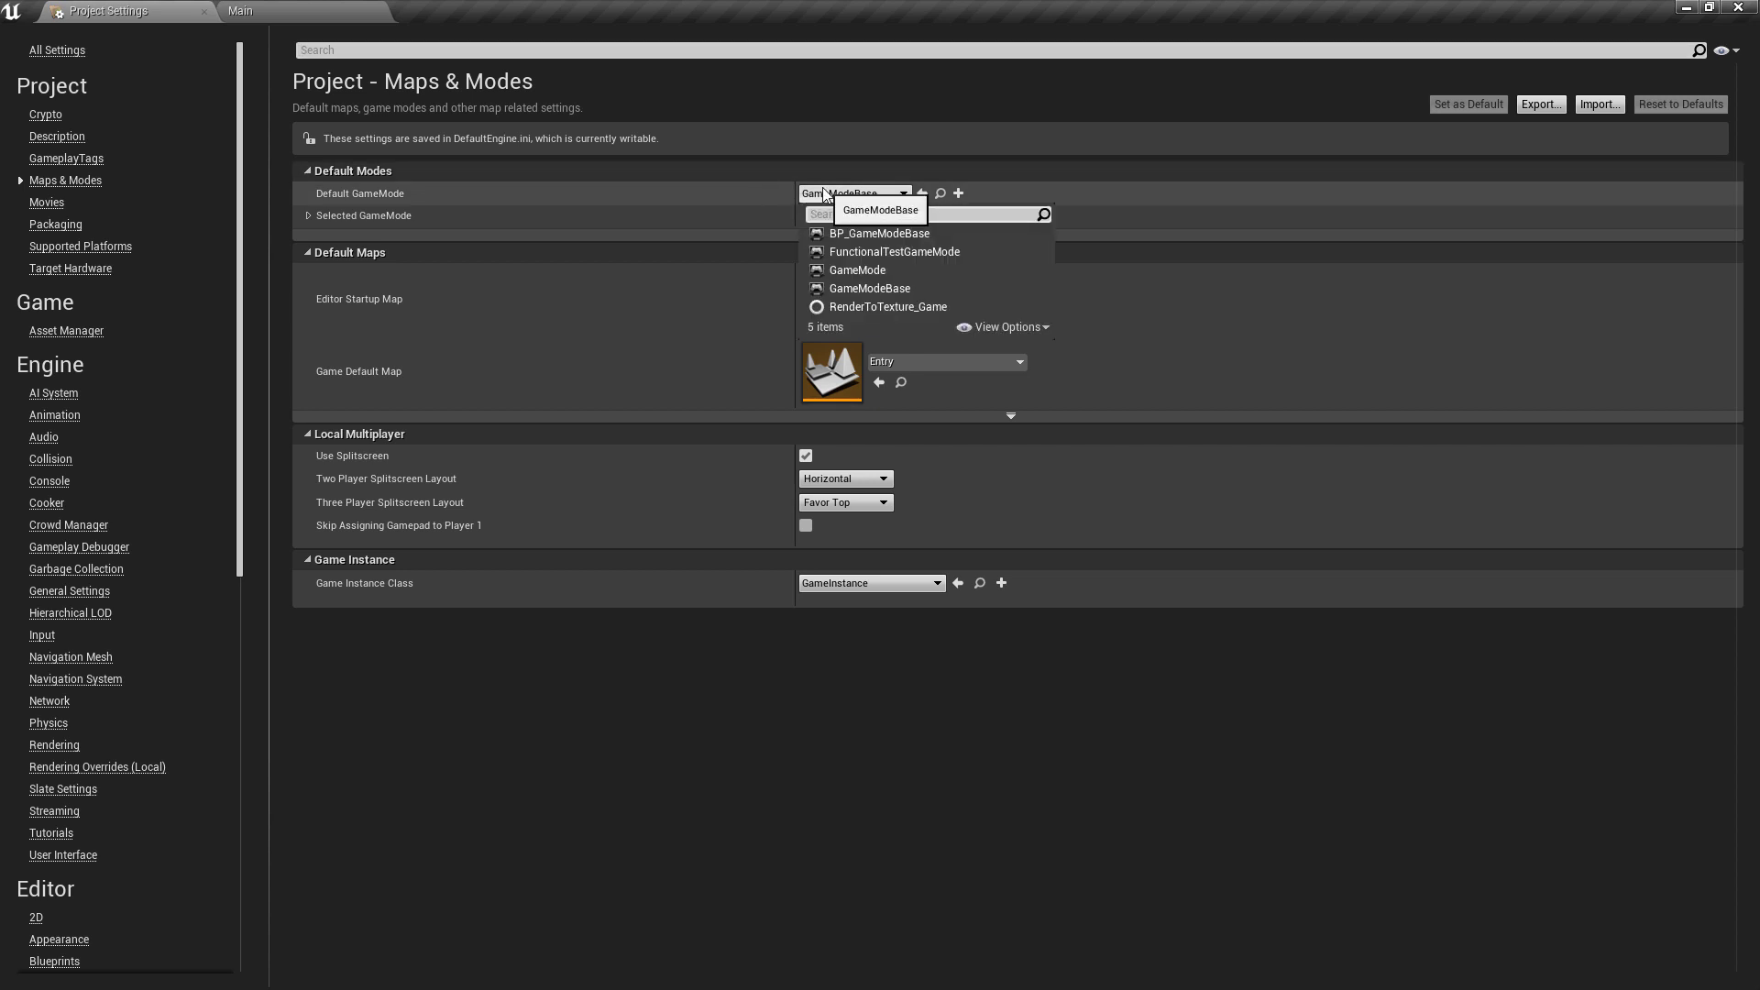
pyautogui.click(932, 229)
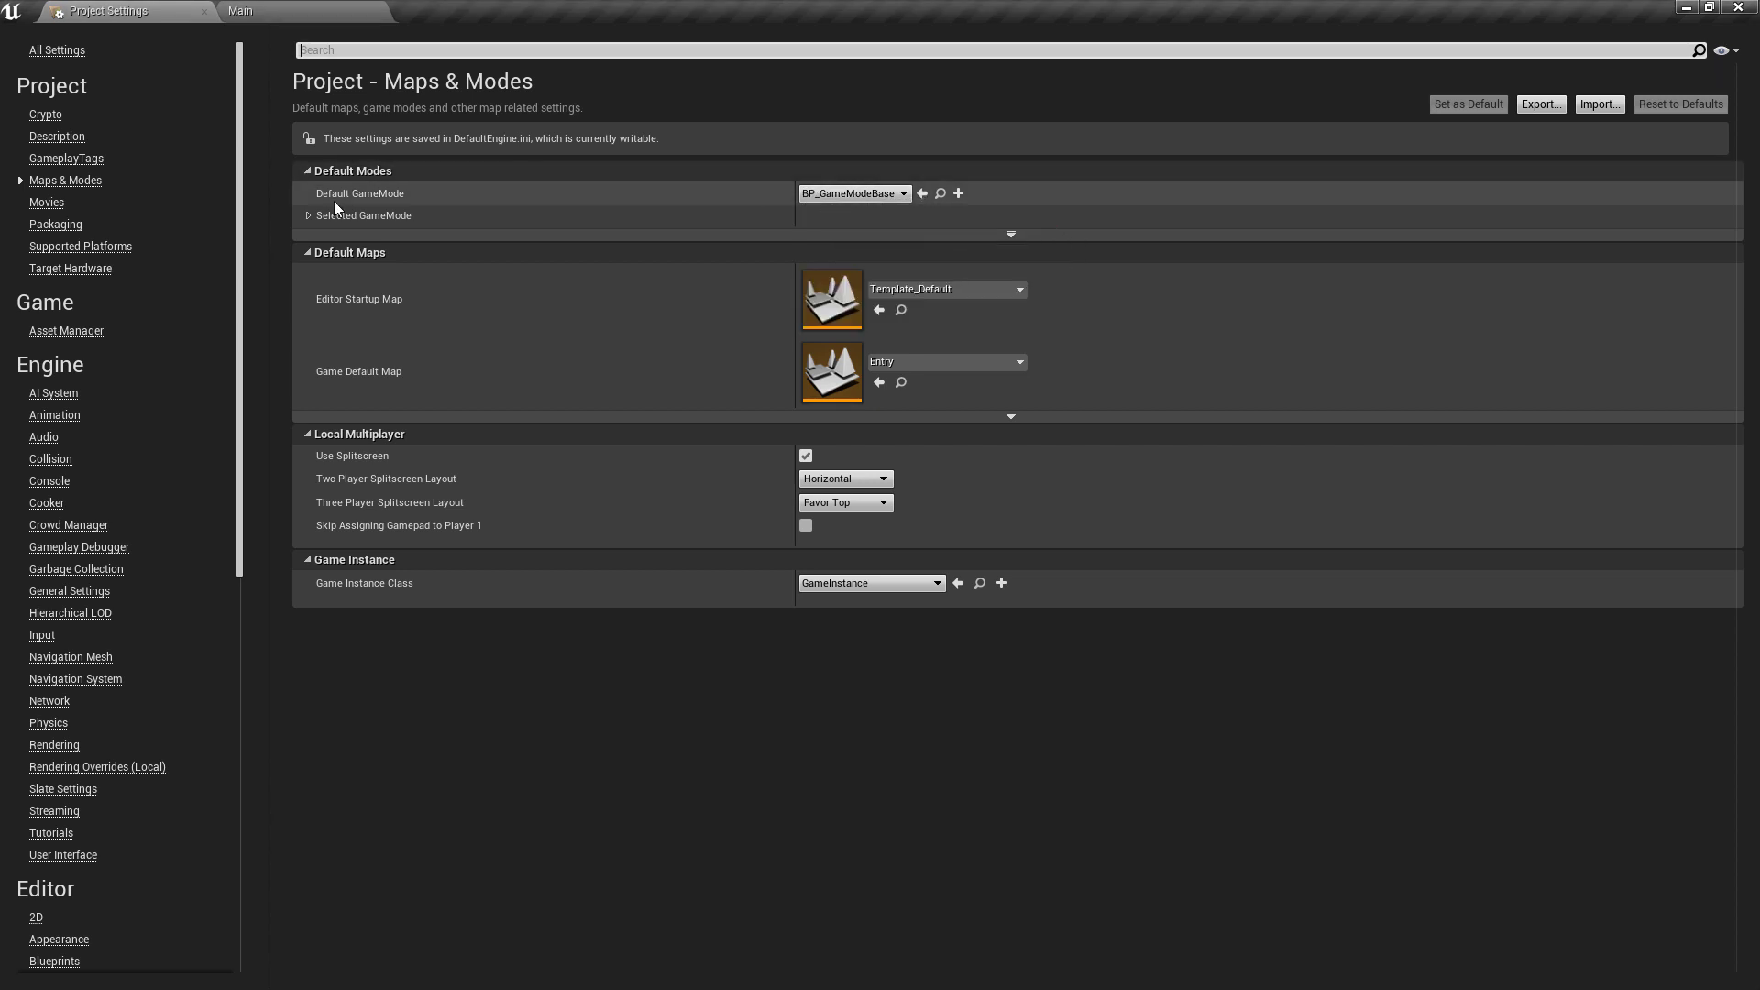
pyautogui.click(309, 216)
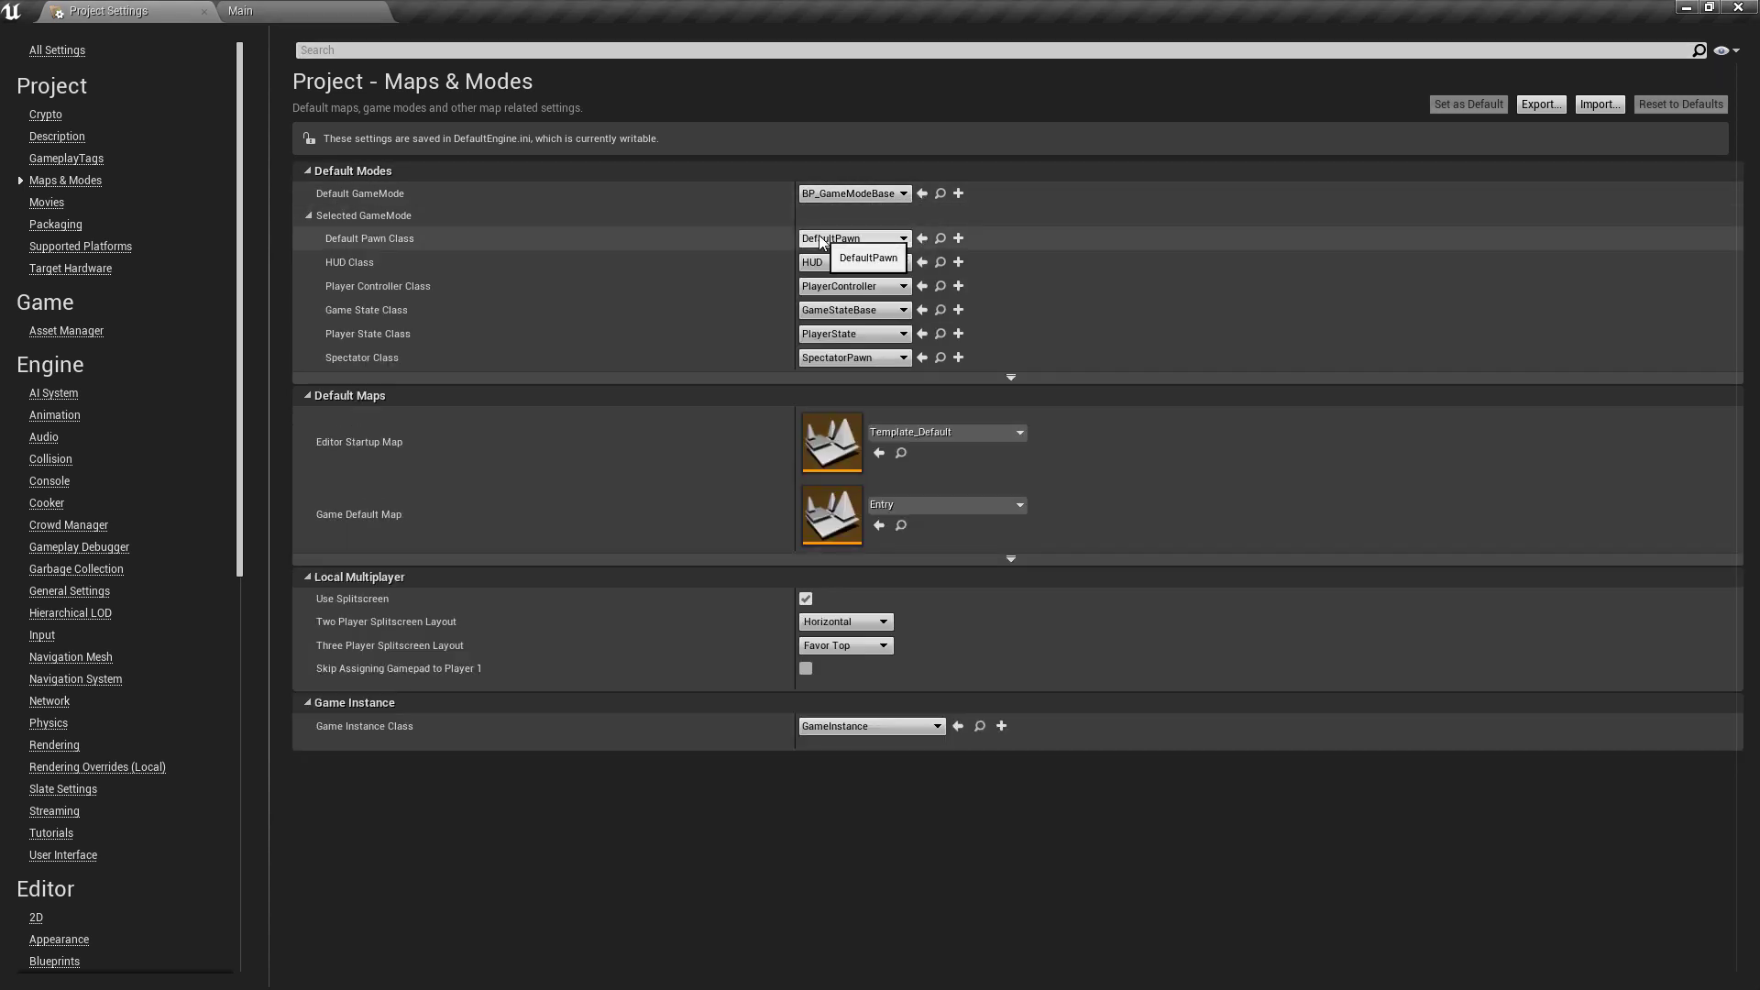
pyautogui.click(857, 240)
pyautogui.click(883, 317)
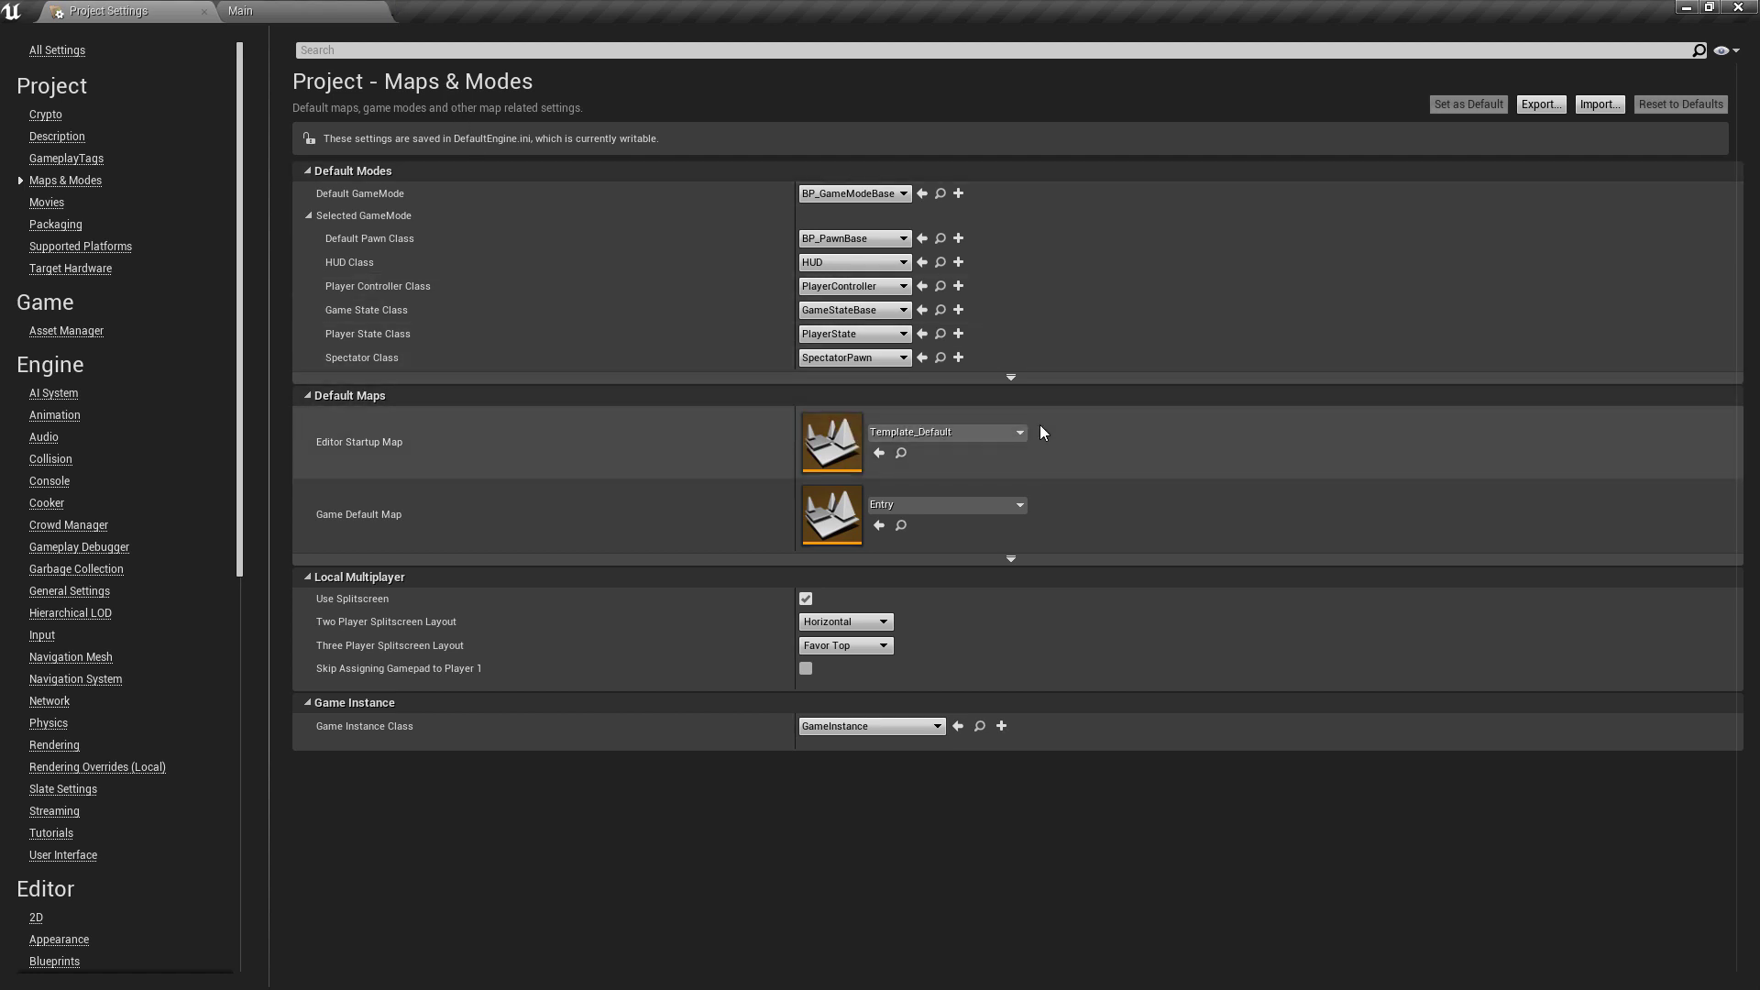
# Step: Set both the Editor Startup Map and the Game Default Map to Main
pyautogui.click(980, 435)
pyautogui.click(949, 642)
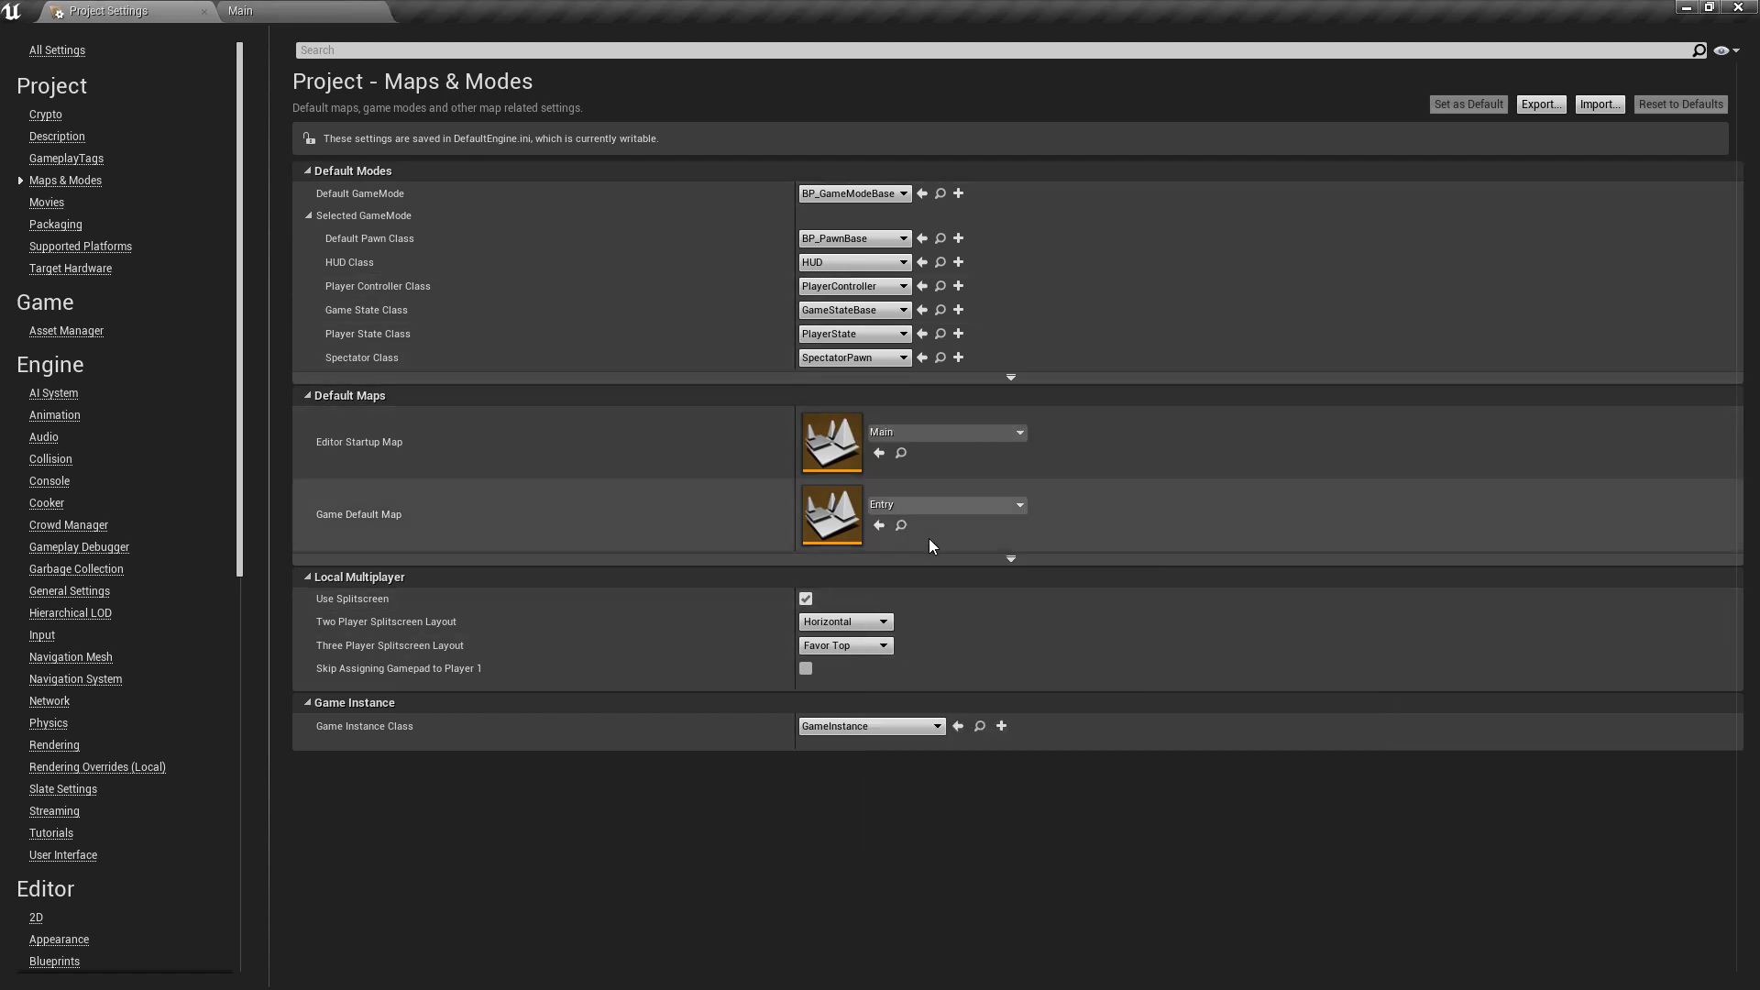
pyautogui.click(944, 505)
pyautogui.click(914, 707)
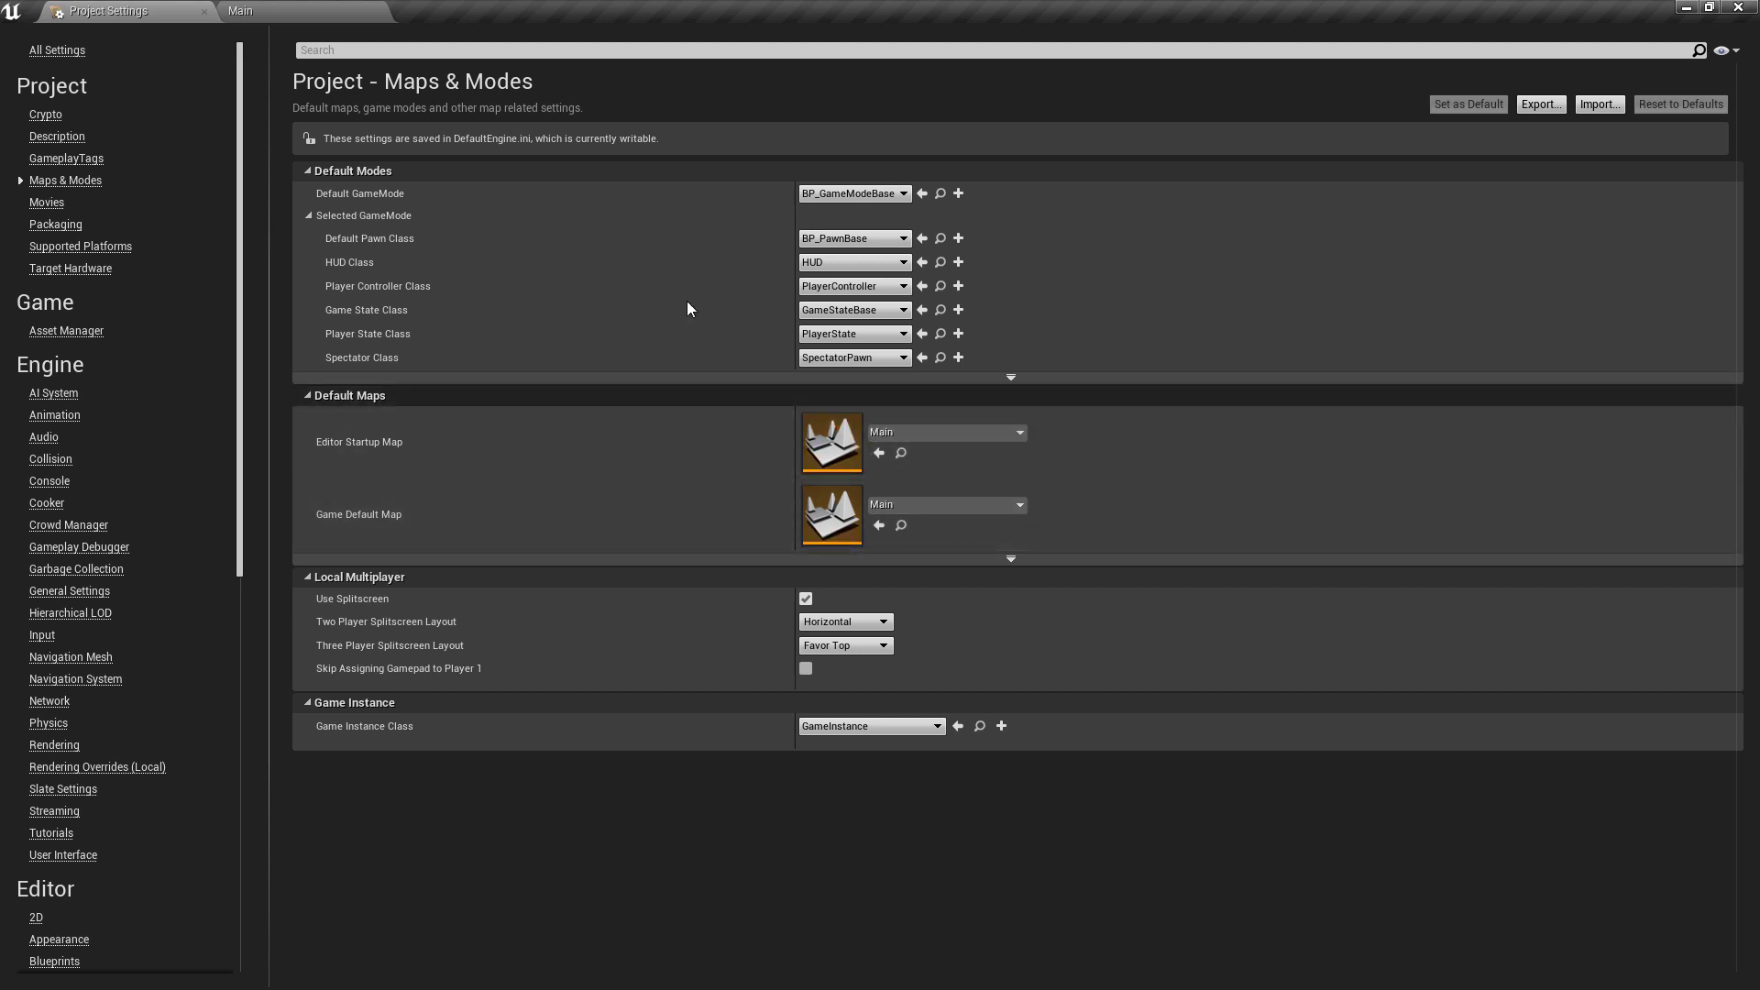
# Step: Search the project settings for "autoe" to find the Auto Exposure rendering option
pyautogui.click(471, 50)
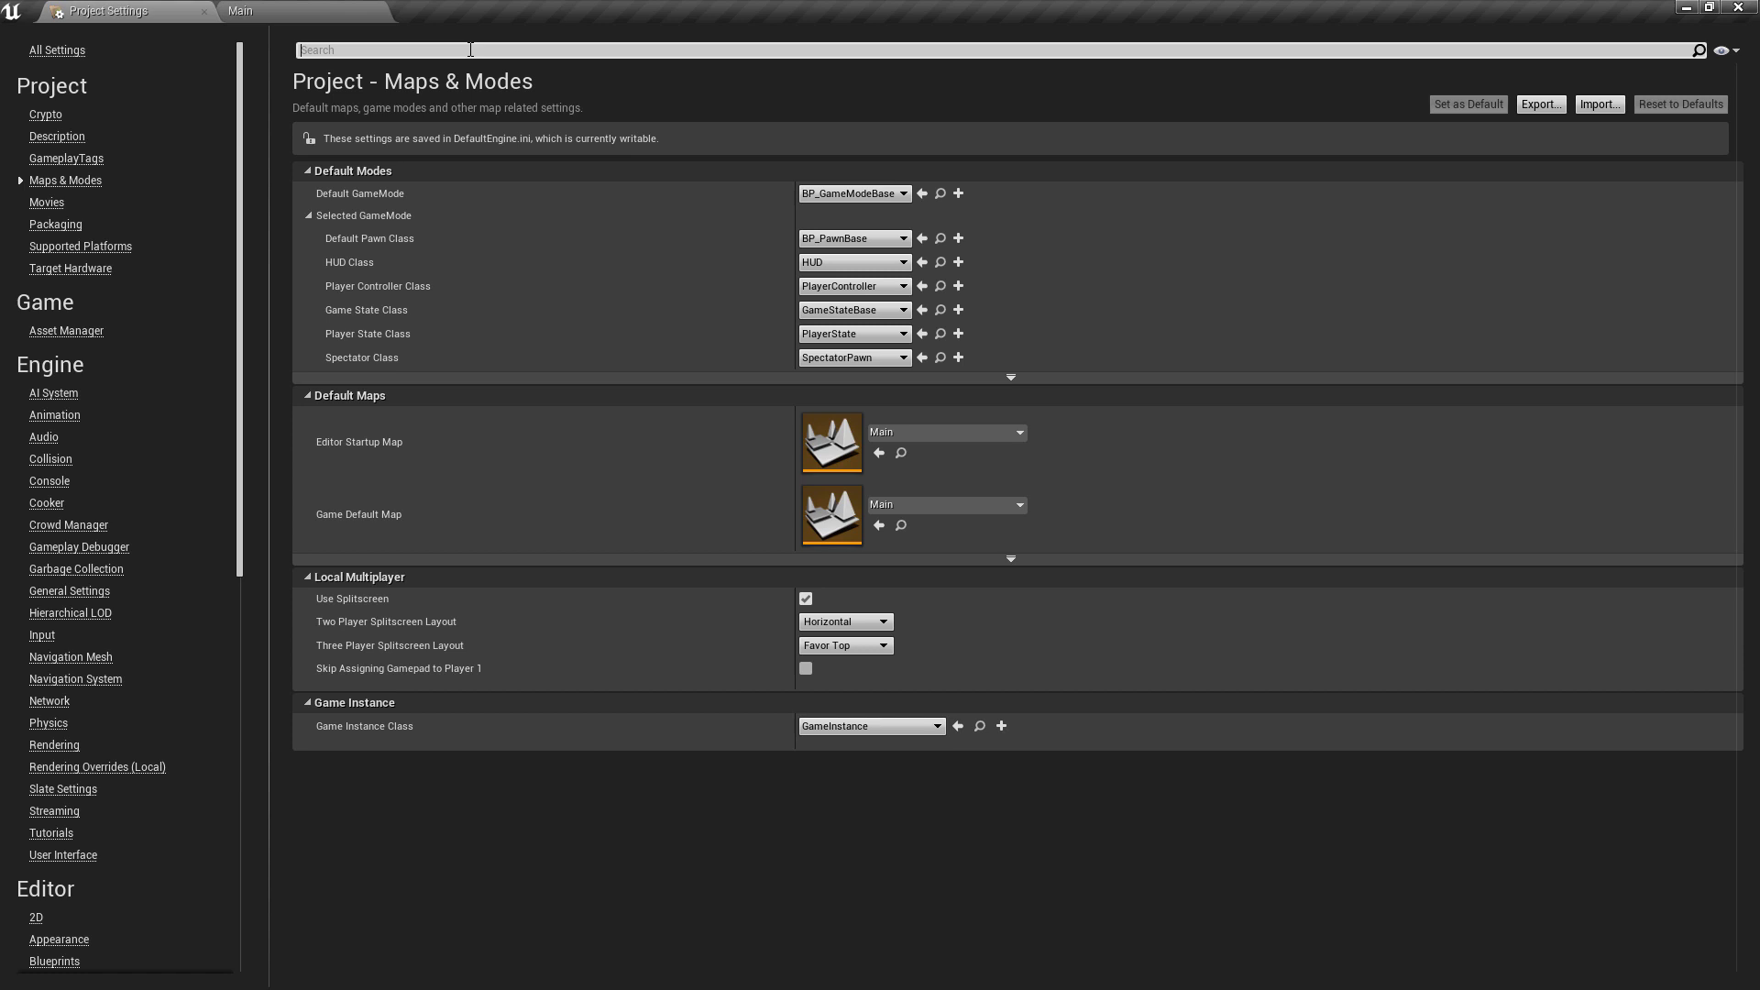
pyautogui.write('aut')
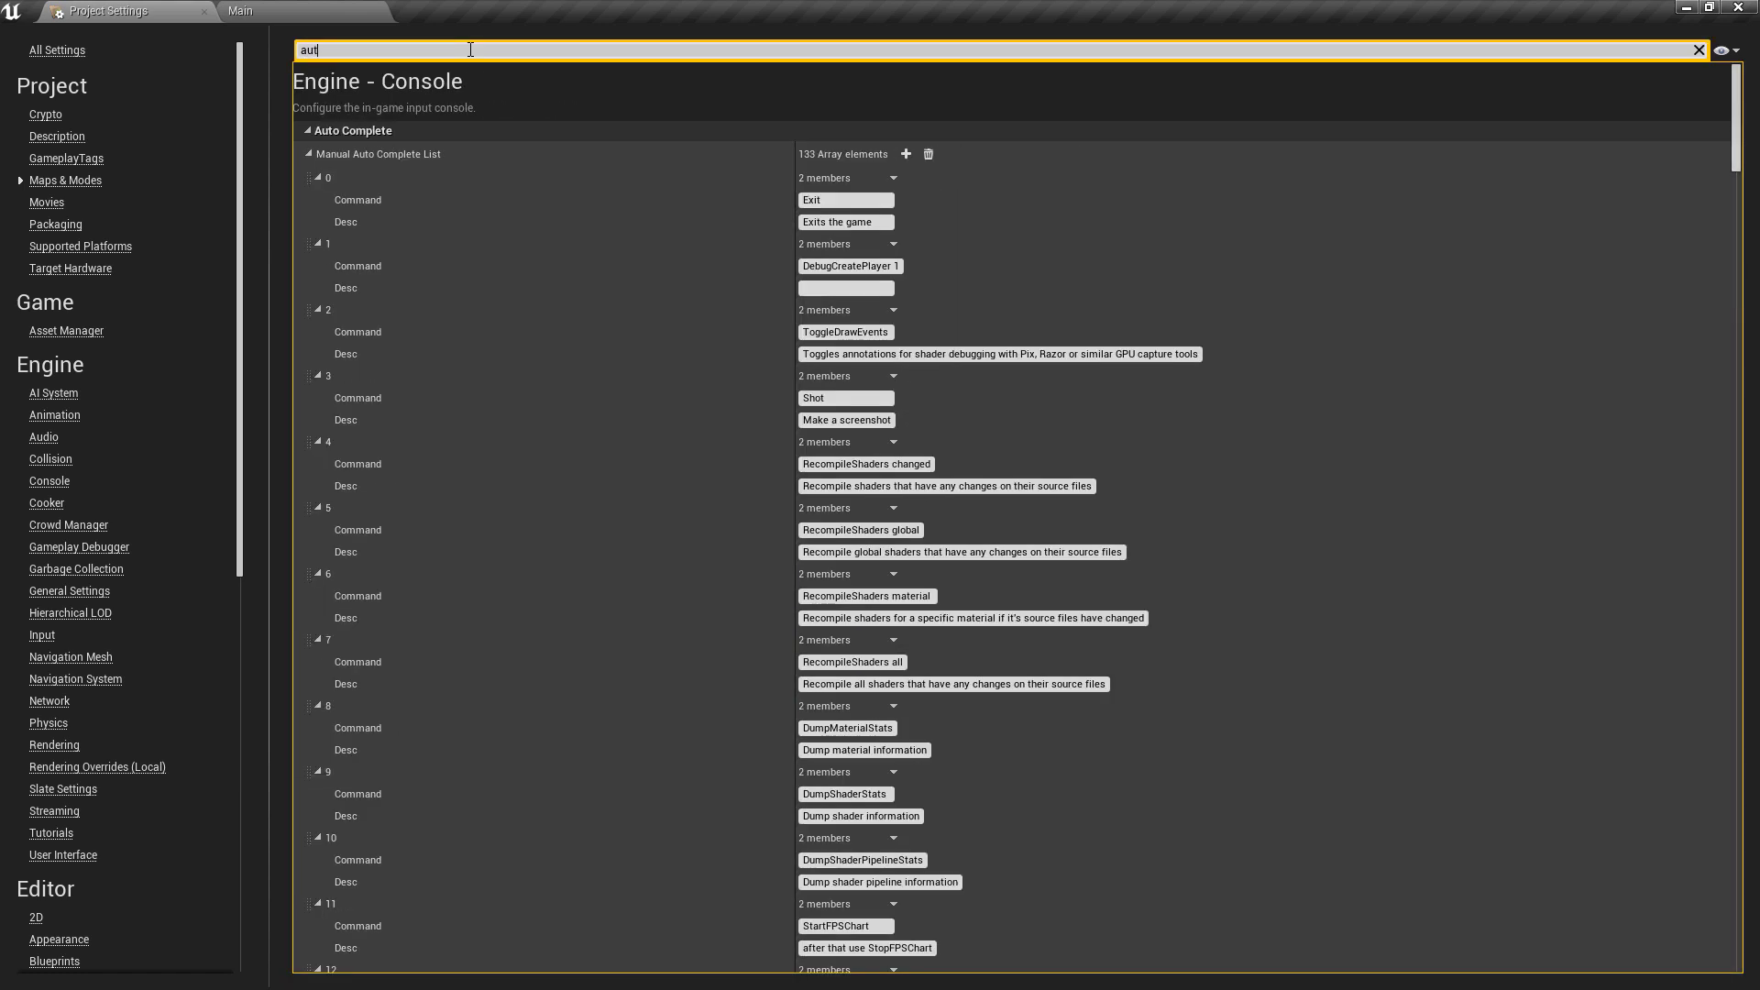
pyautogui.write('oe')
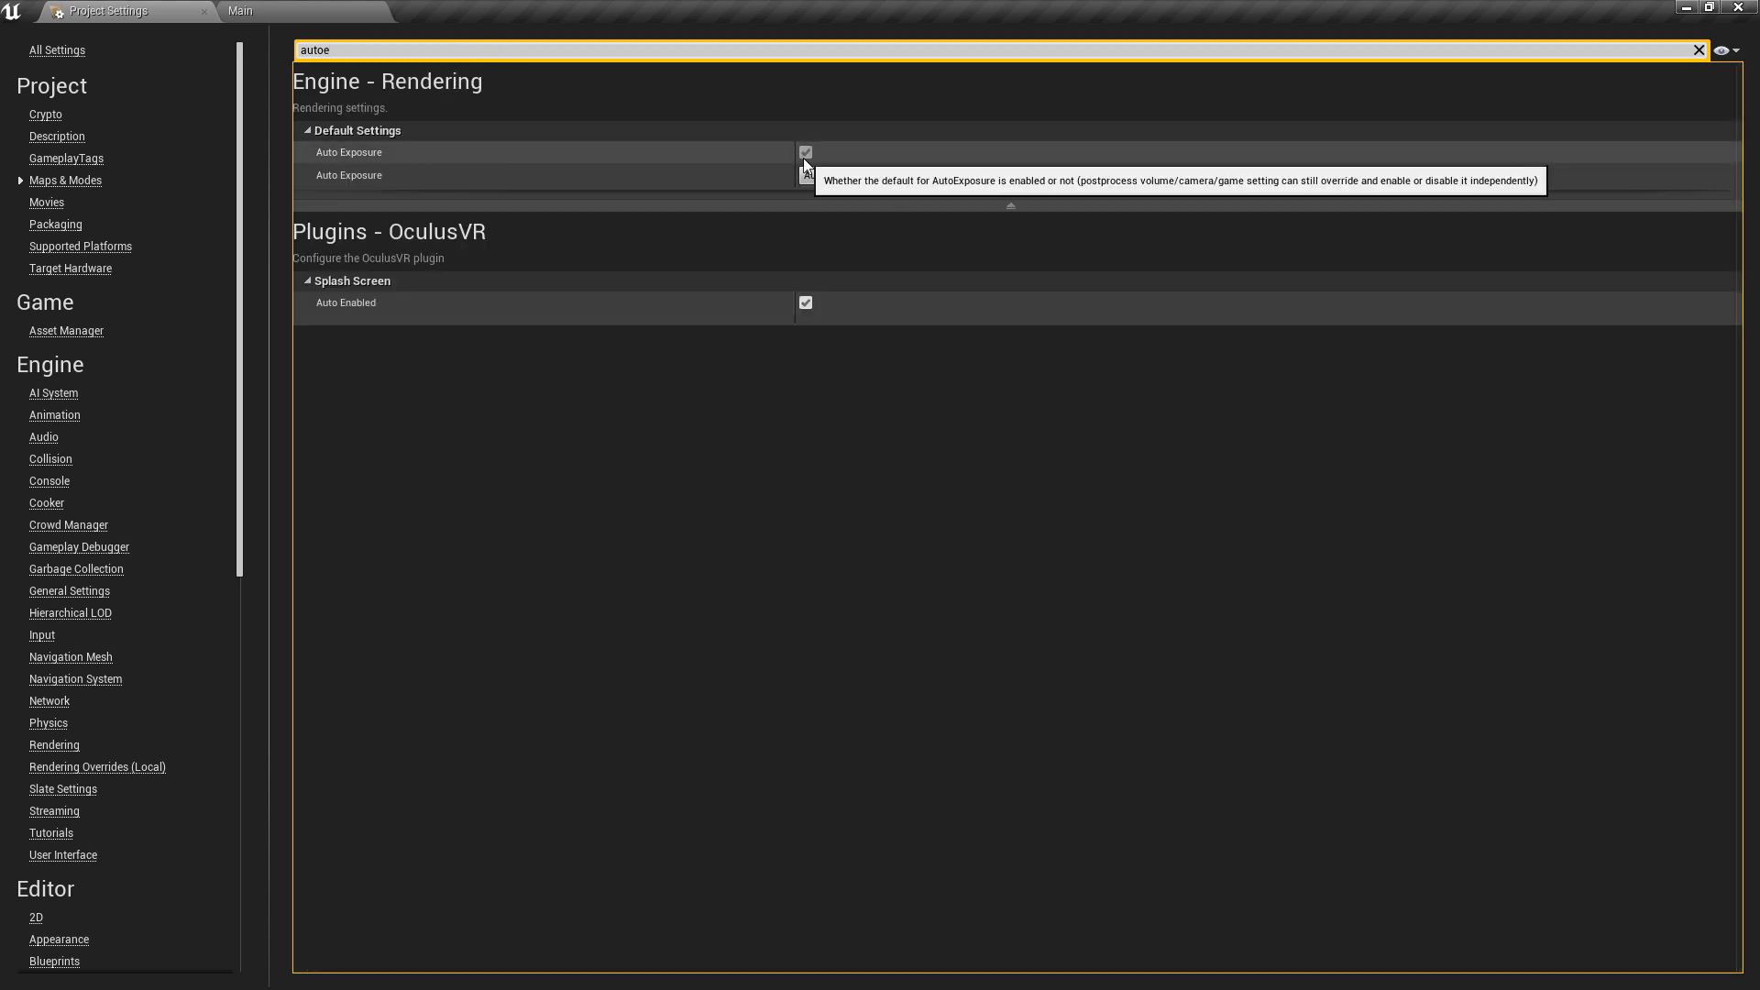
# Step: Play the Main level with Auto Exposure off and again with it on to compare the lighting, stopping play after each run
pyautogui.click(261, 13)
pyautogui.click(913, 68)
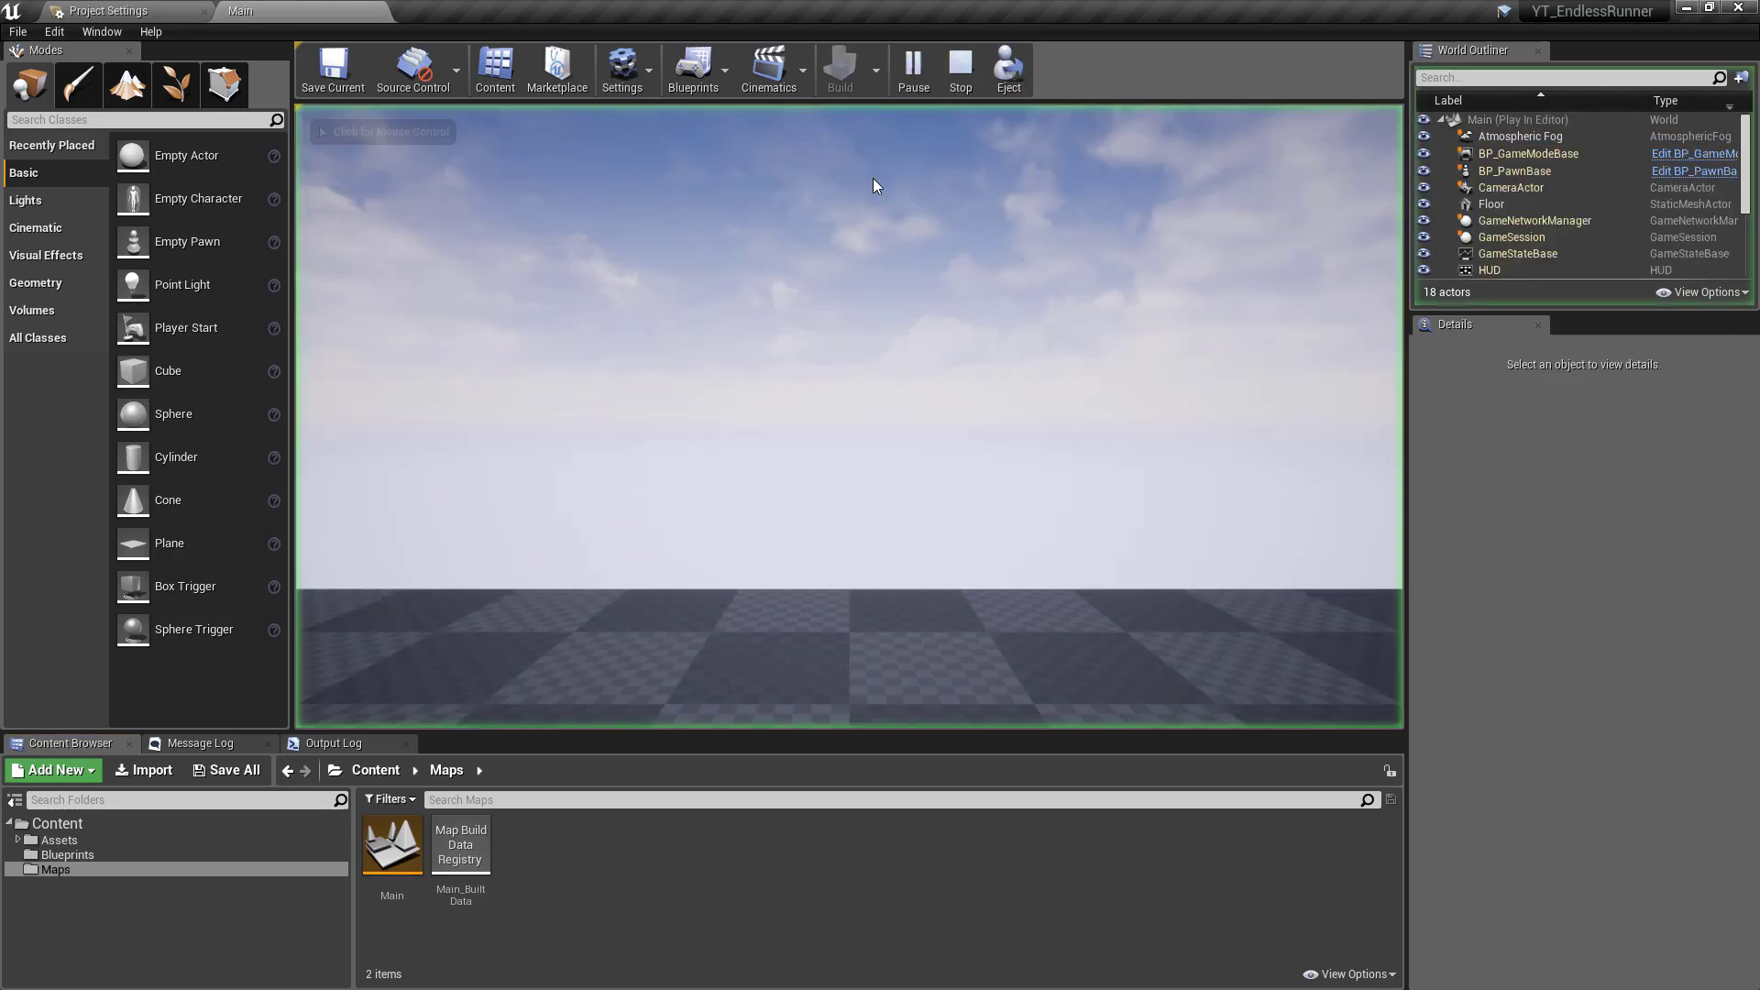
pyautogui.click(108, 11)
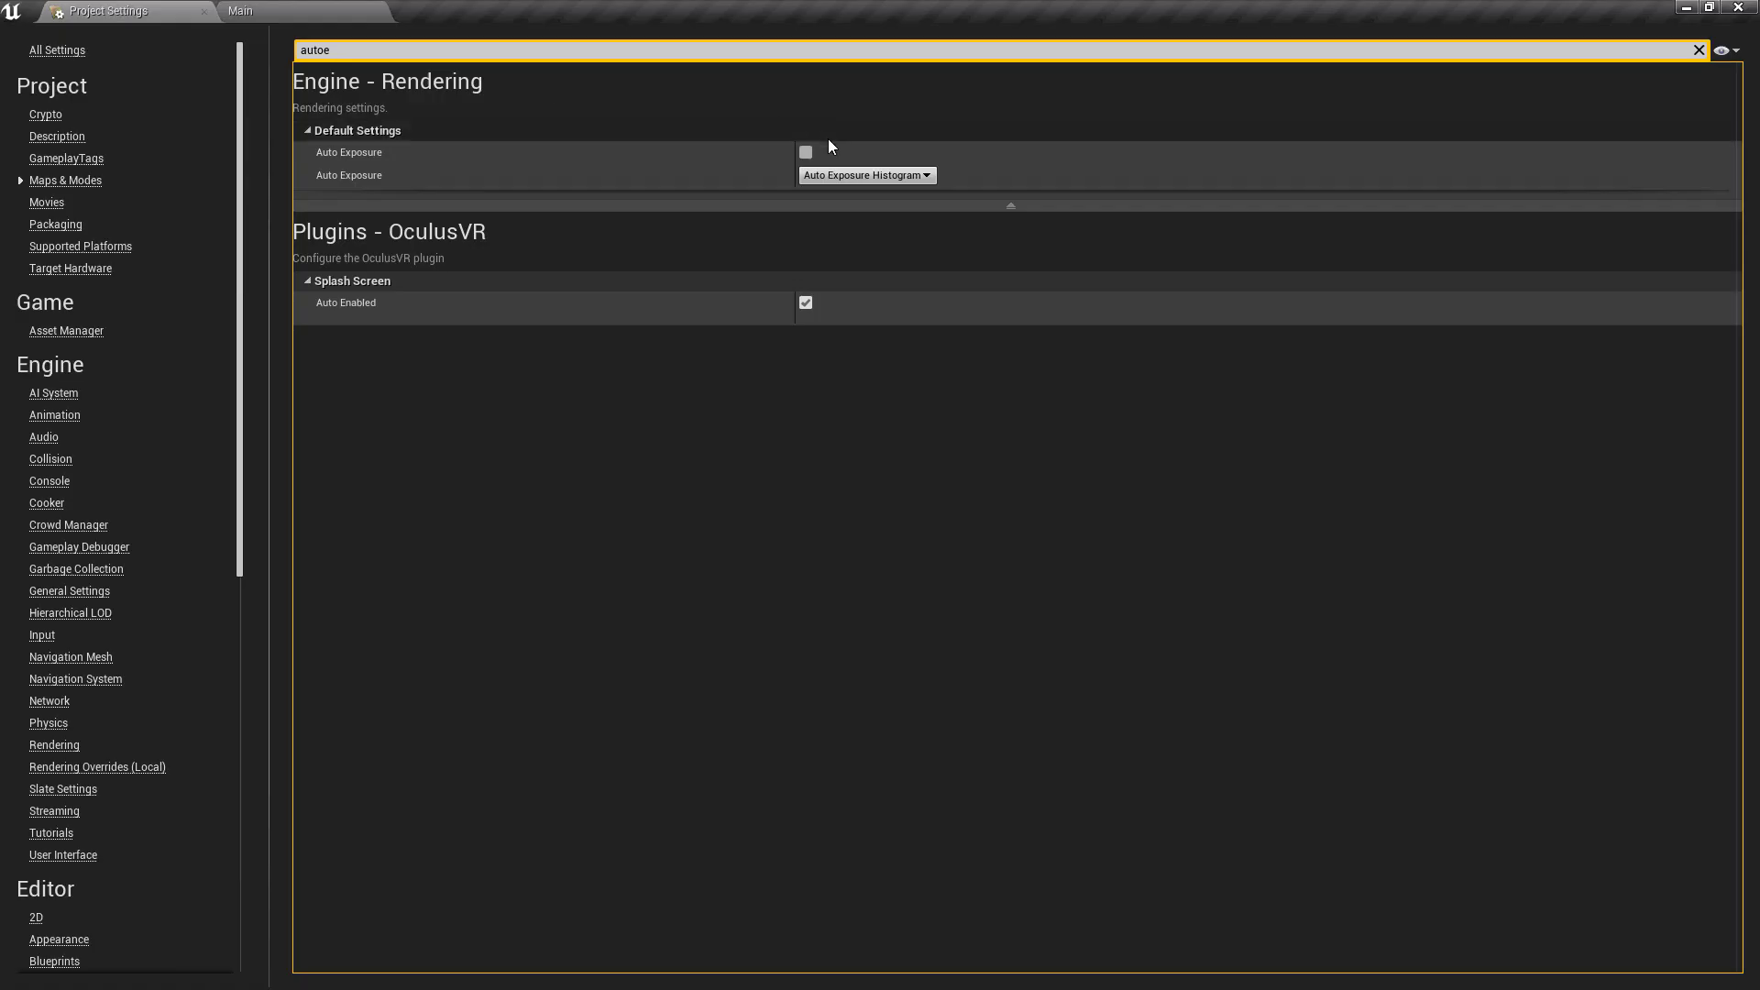
pyautogui.click(240, 11)
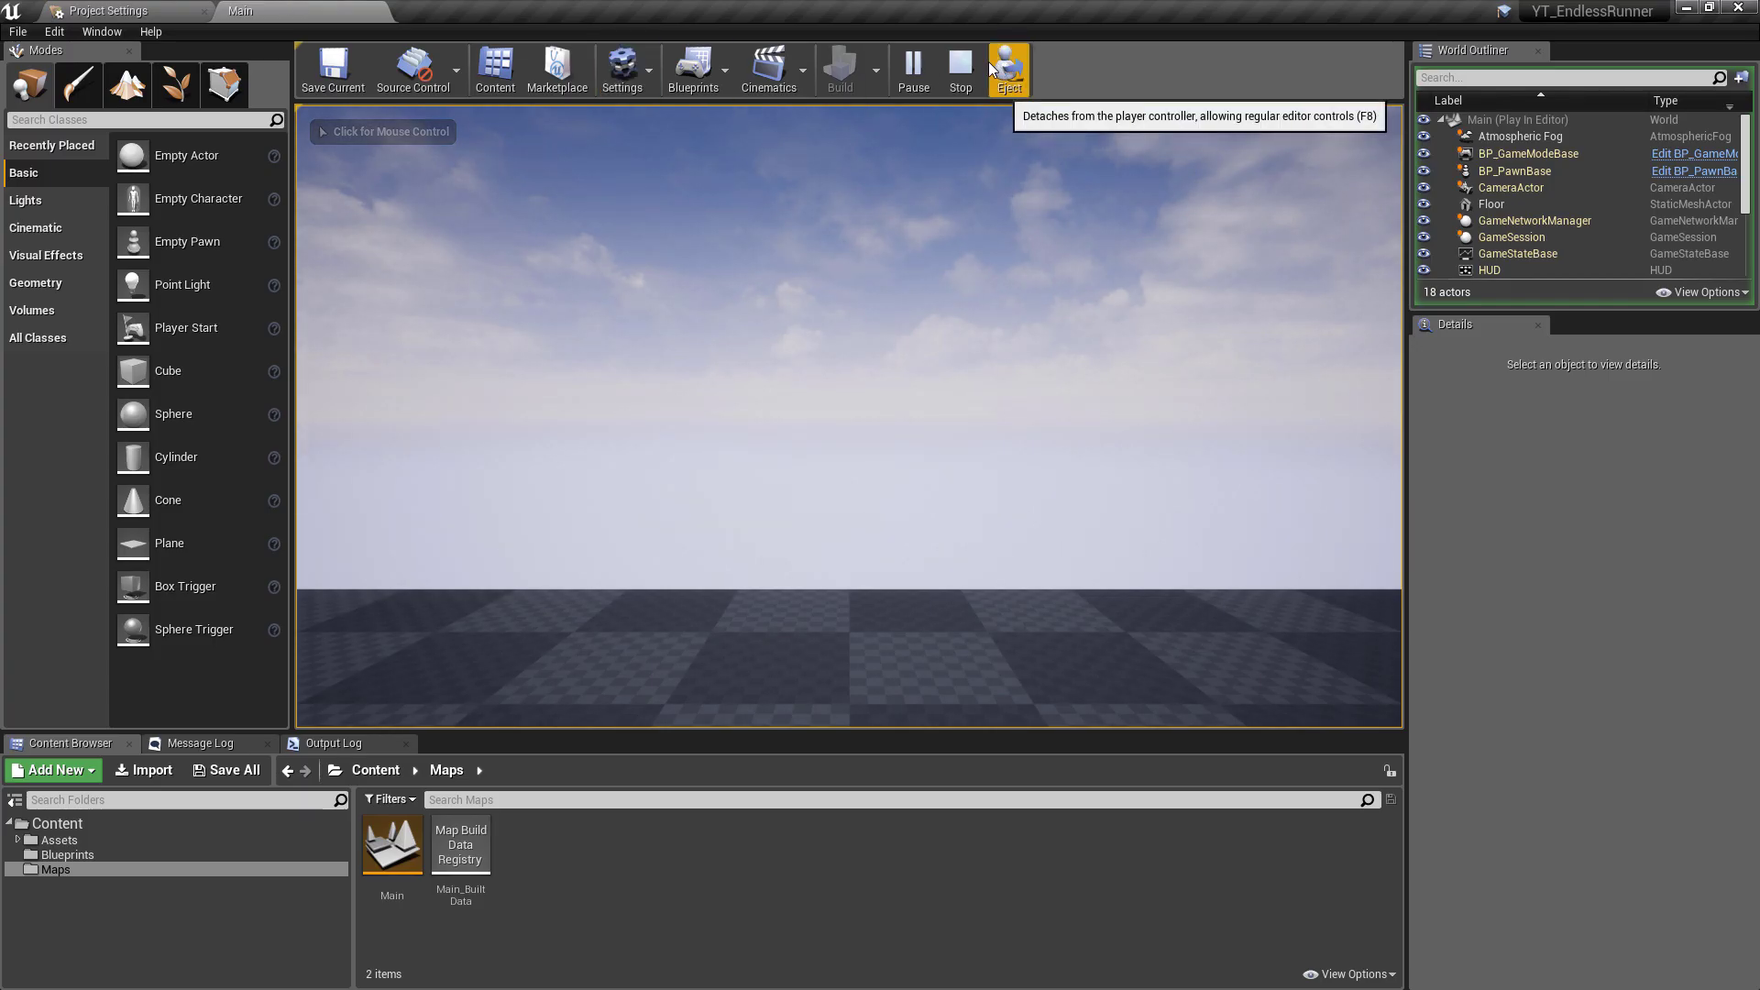
pyautogui.click(961, 69)
pyautogui.click(913, 69)
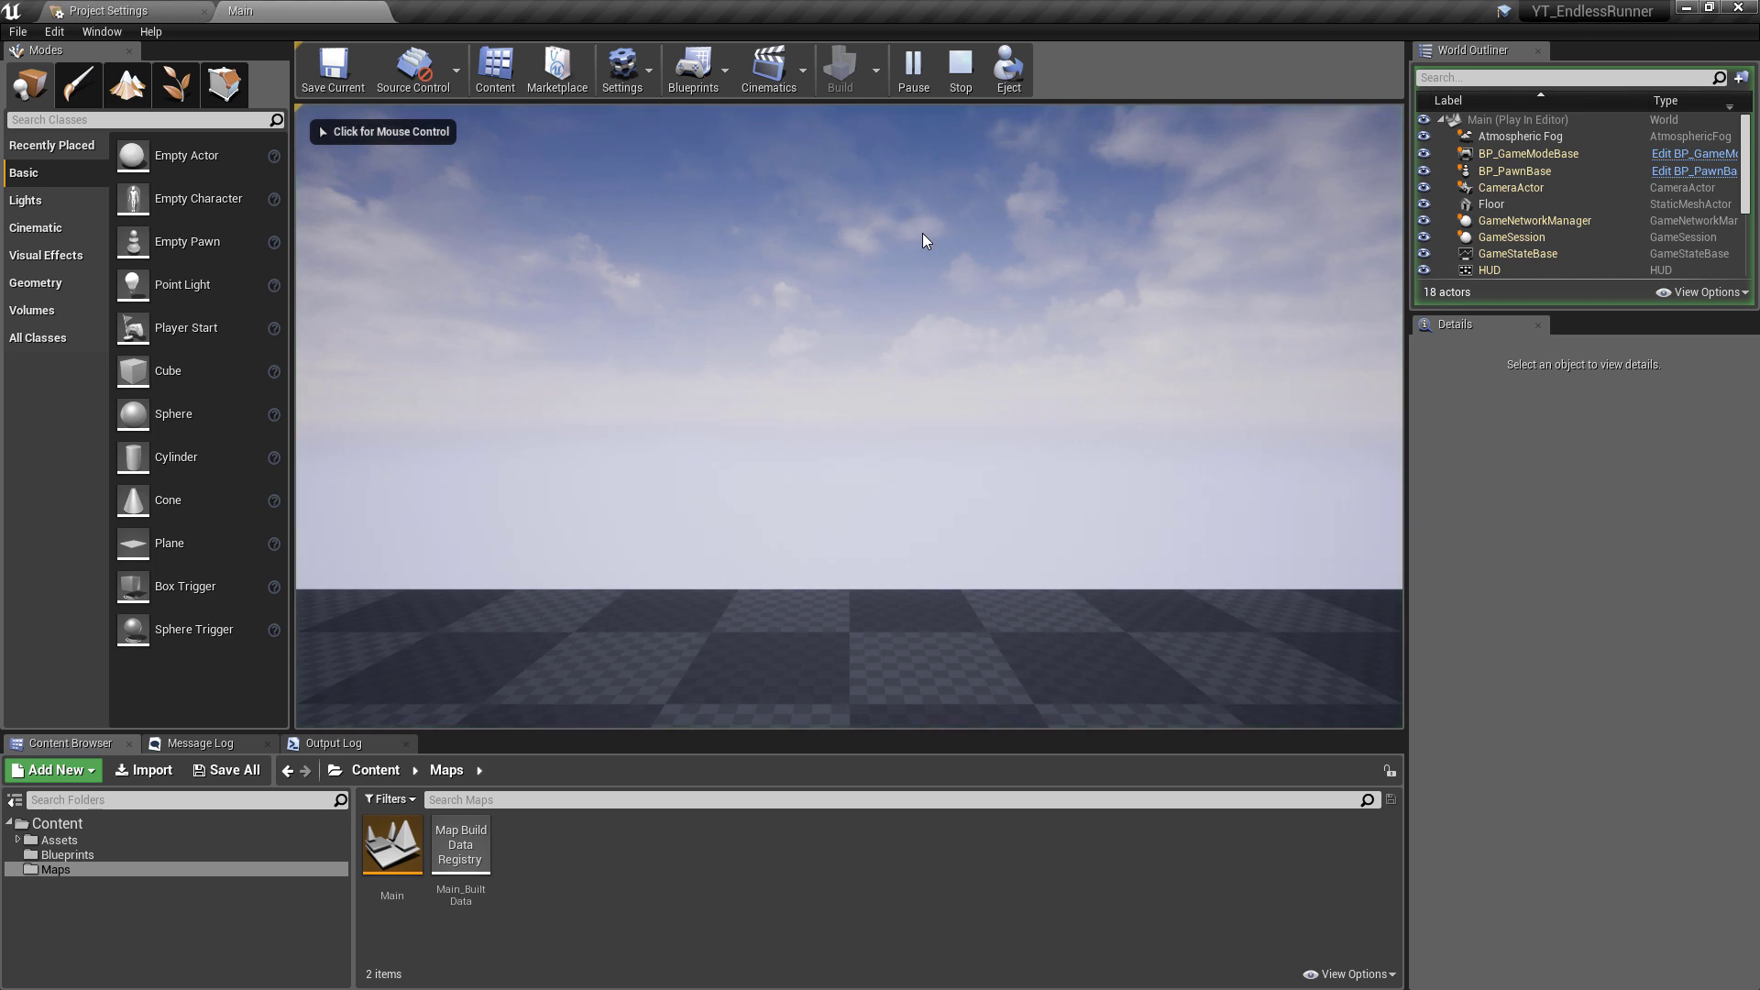
pyautogui.press('Escape')
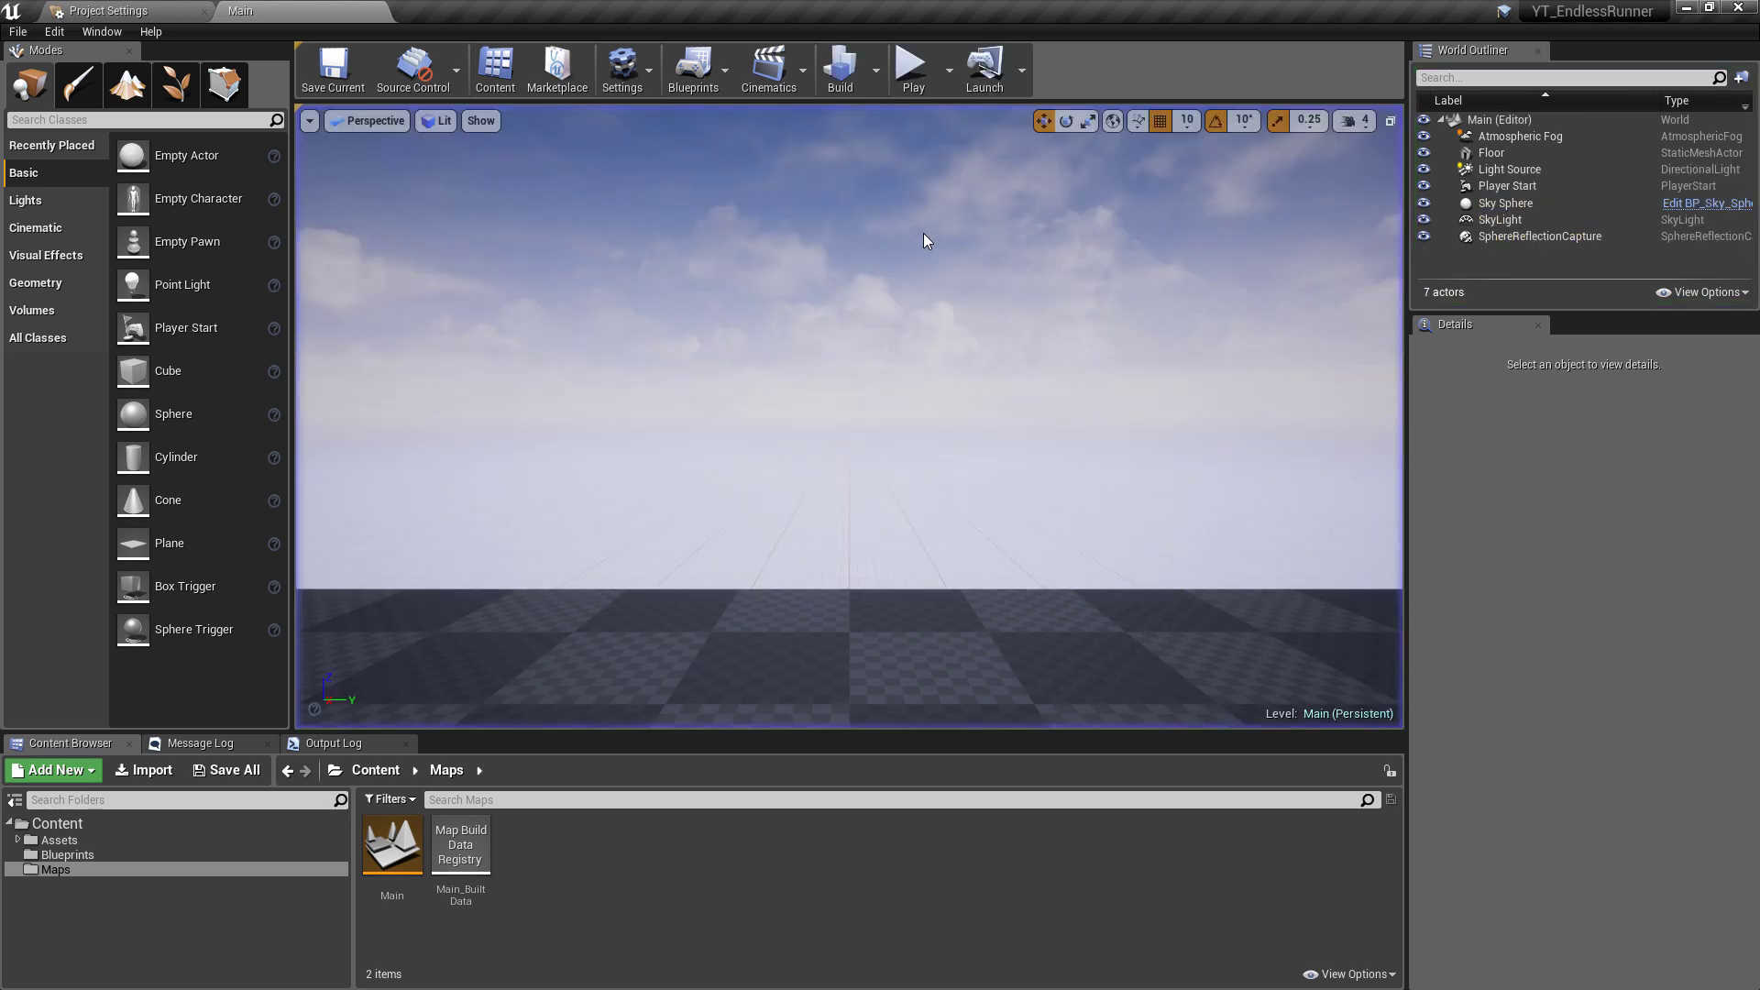
# Step: Disable Auto Exposure in the project's rendering settings and return to the Main level
pyautogui.click(200, 9)
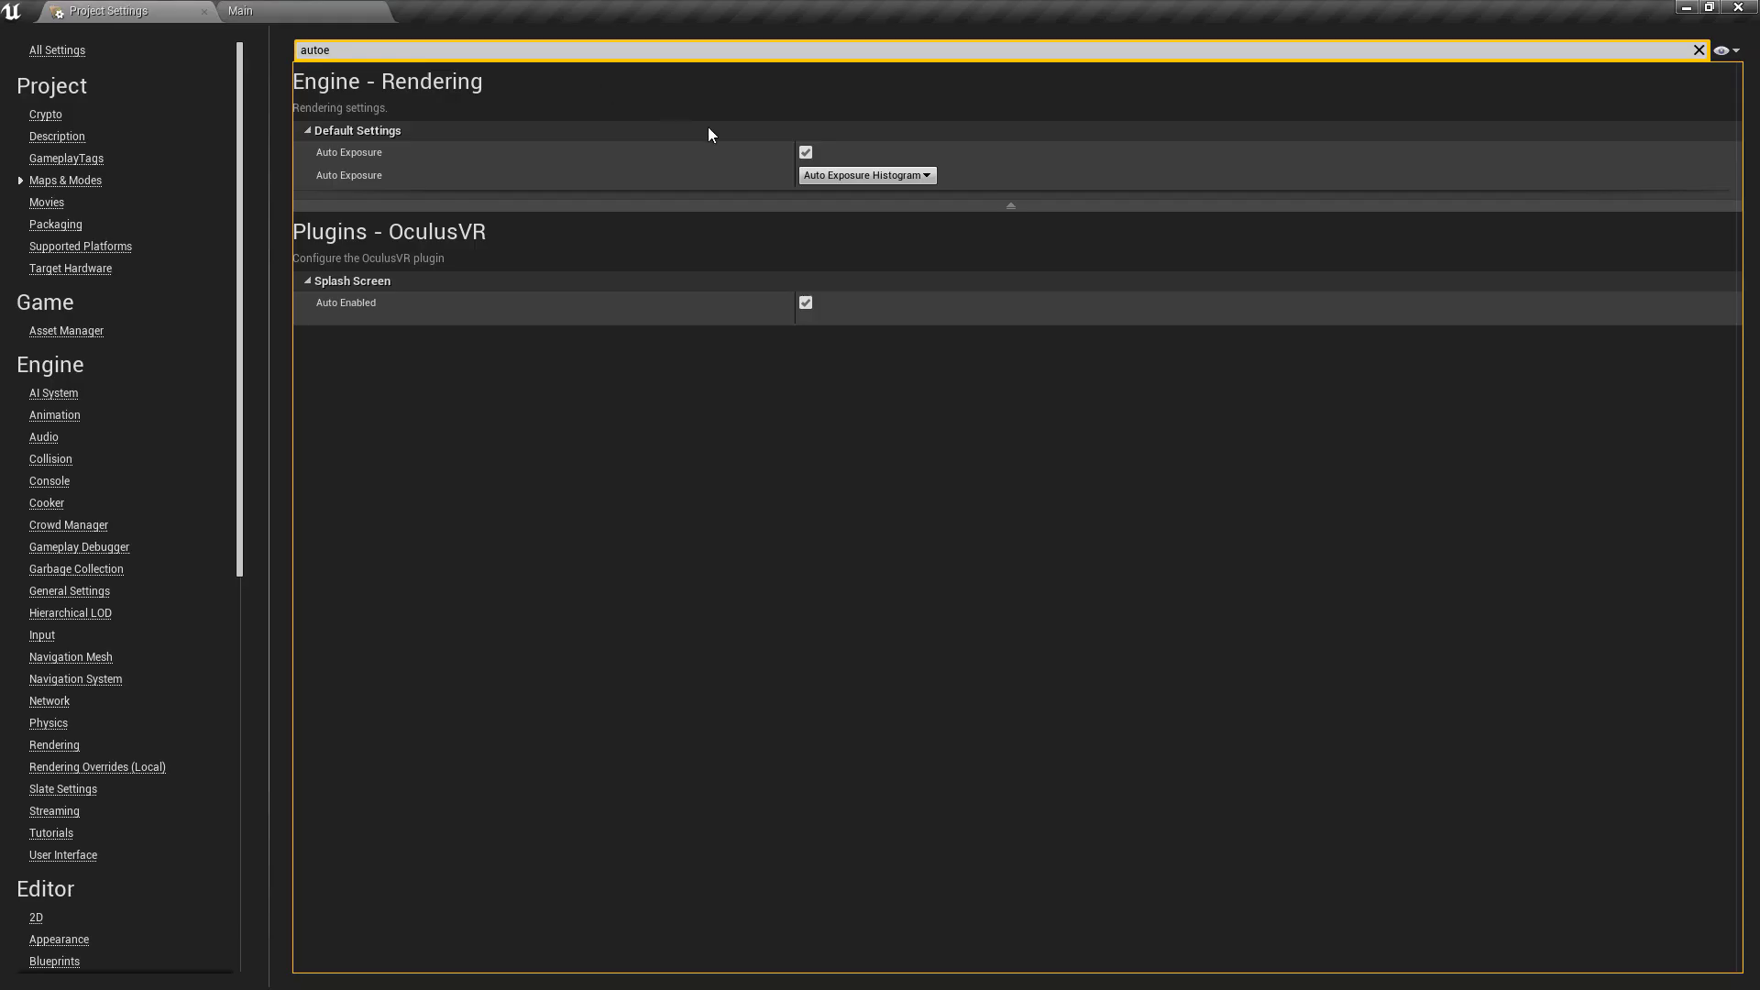
pyautogui.click(806, 152)
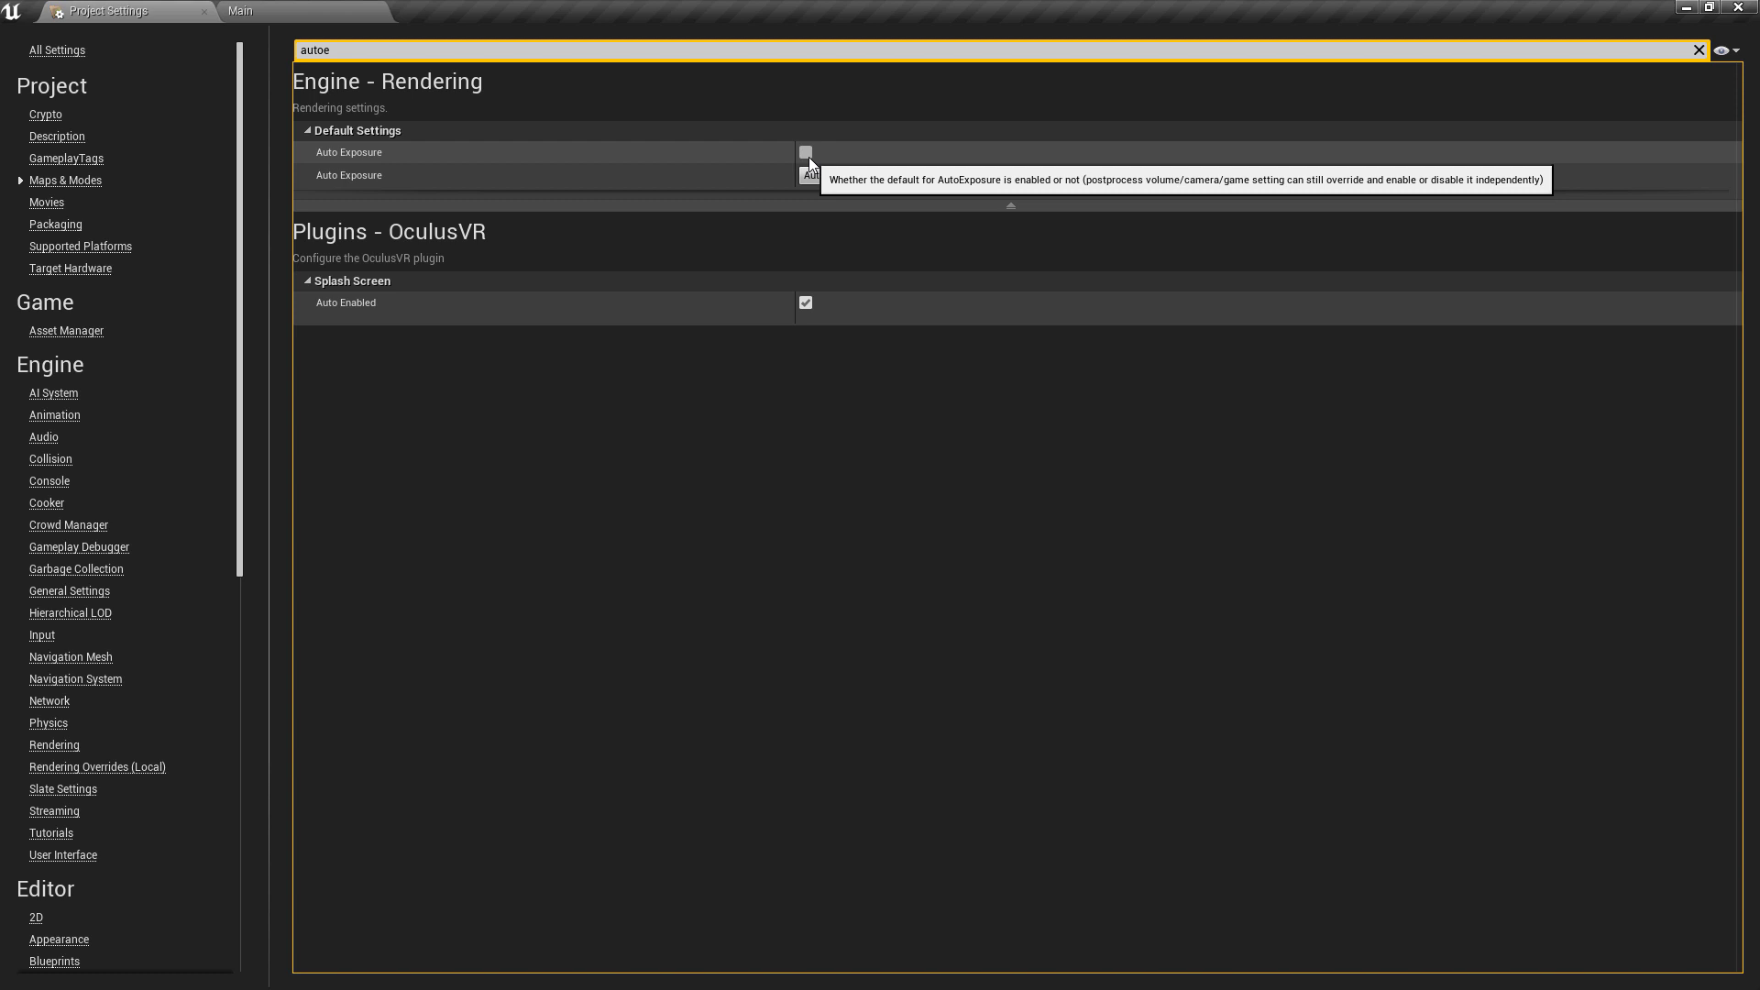
pyautogui.click(241, 10)
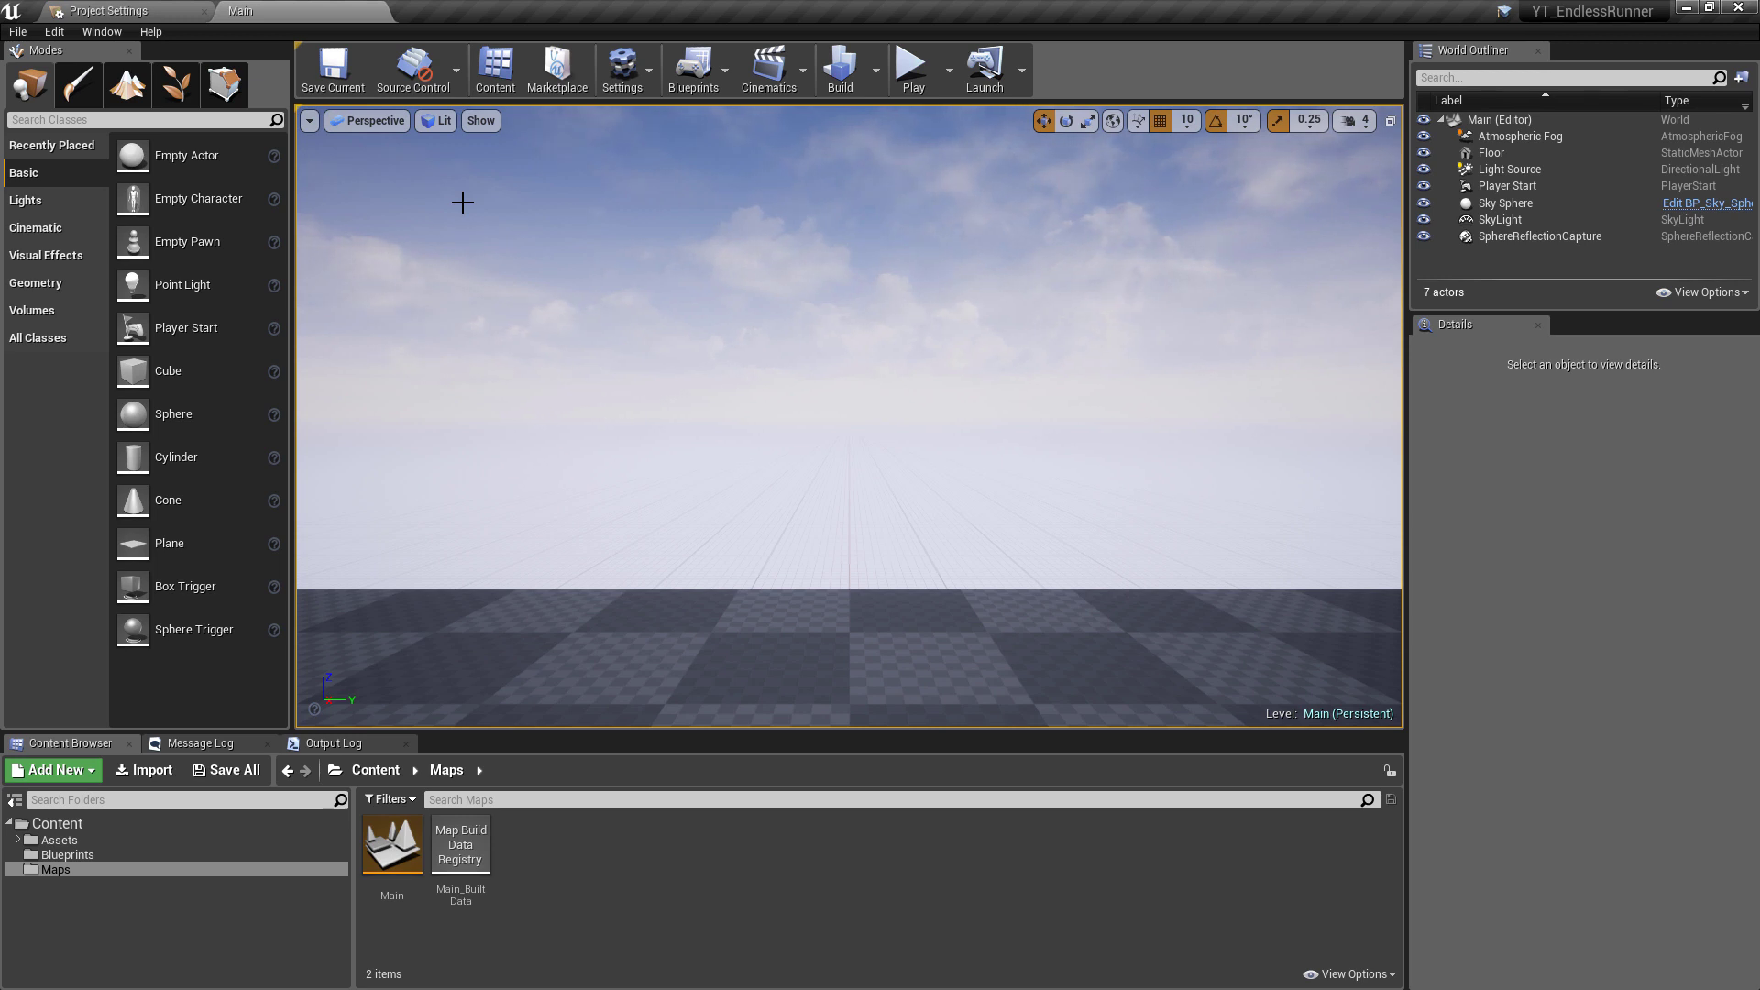
# Step: Create a new material named M_Flat in the Assets/Materials folder
pyautogui.click(167, 852)
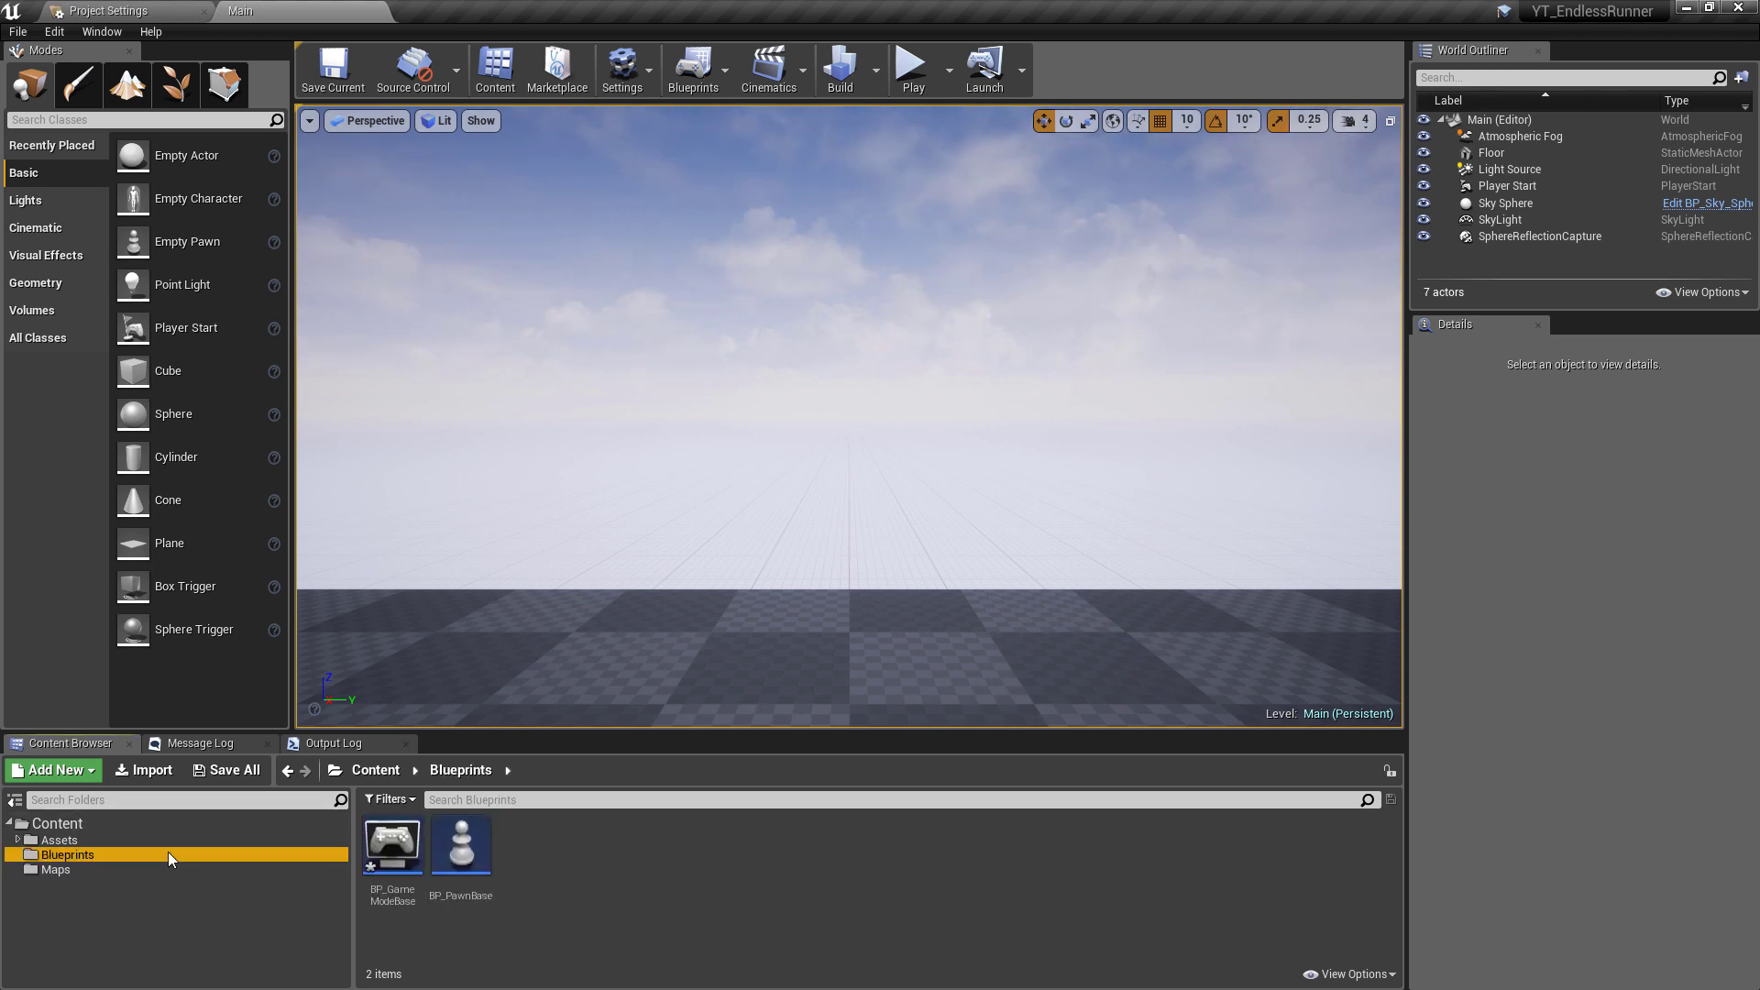
pyautogui.click(168, 841)
pyautogui.doubleClick(44, 843)
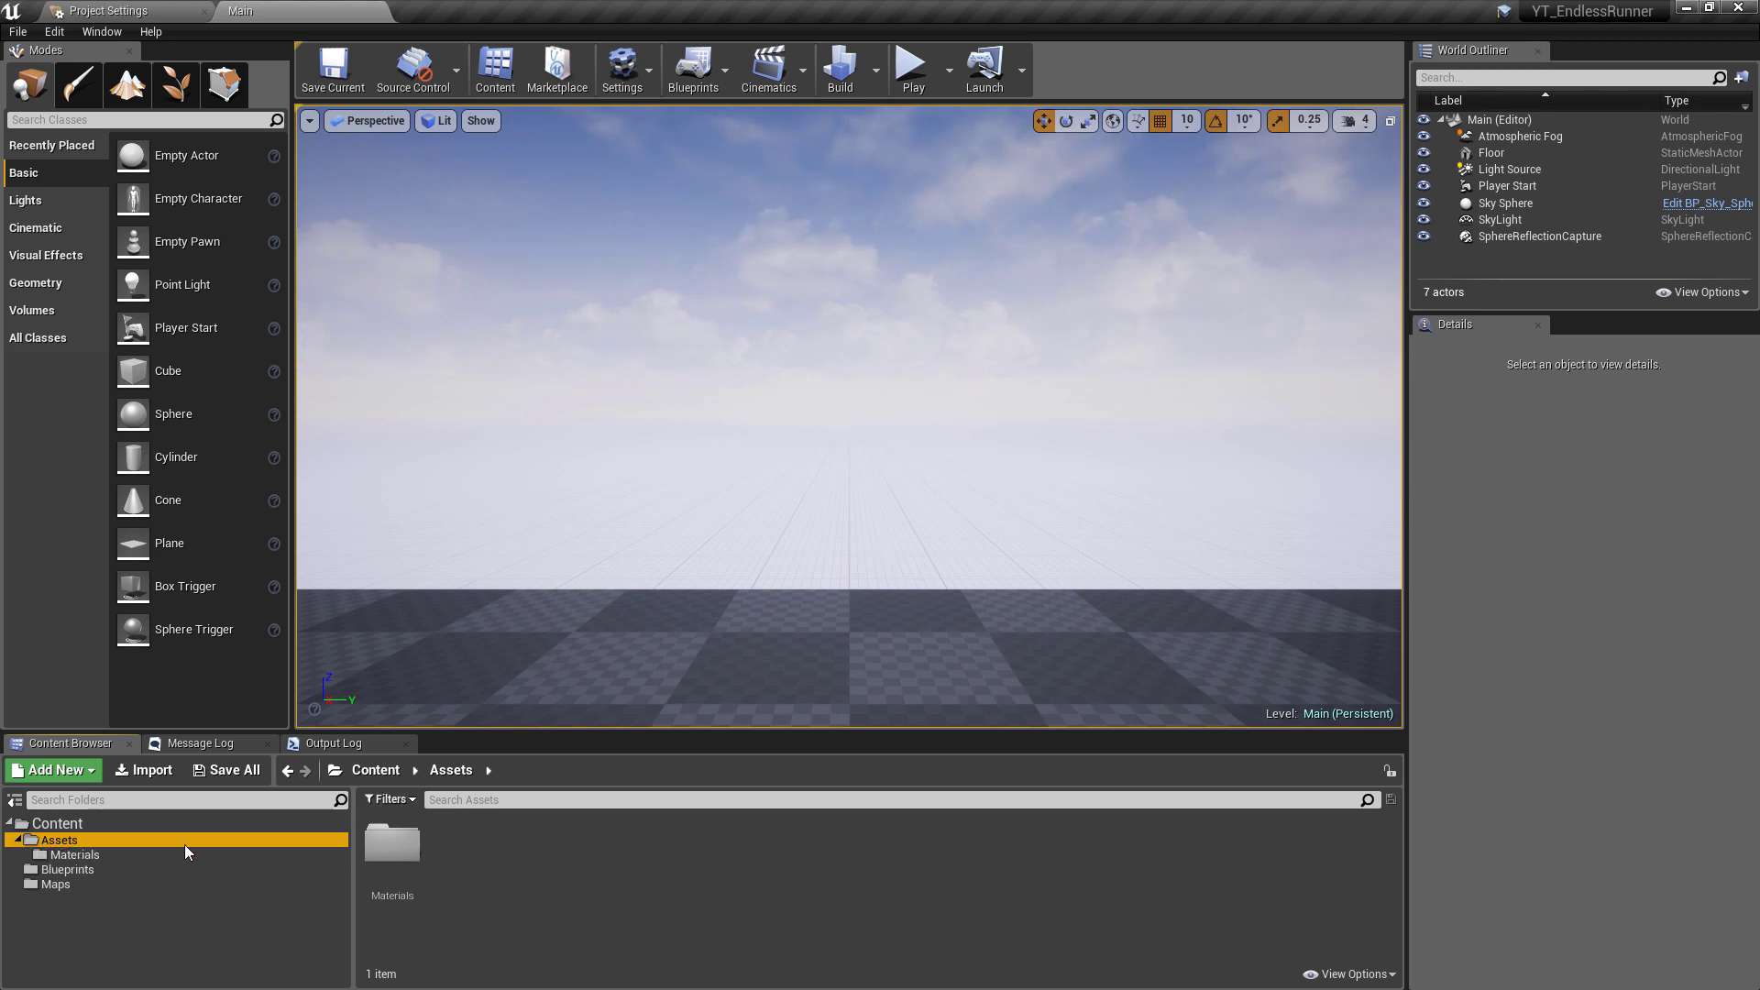
pyautogui.click(184, 852)
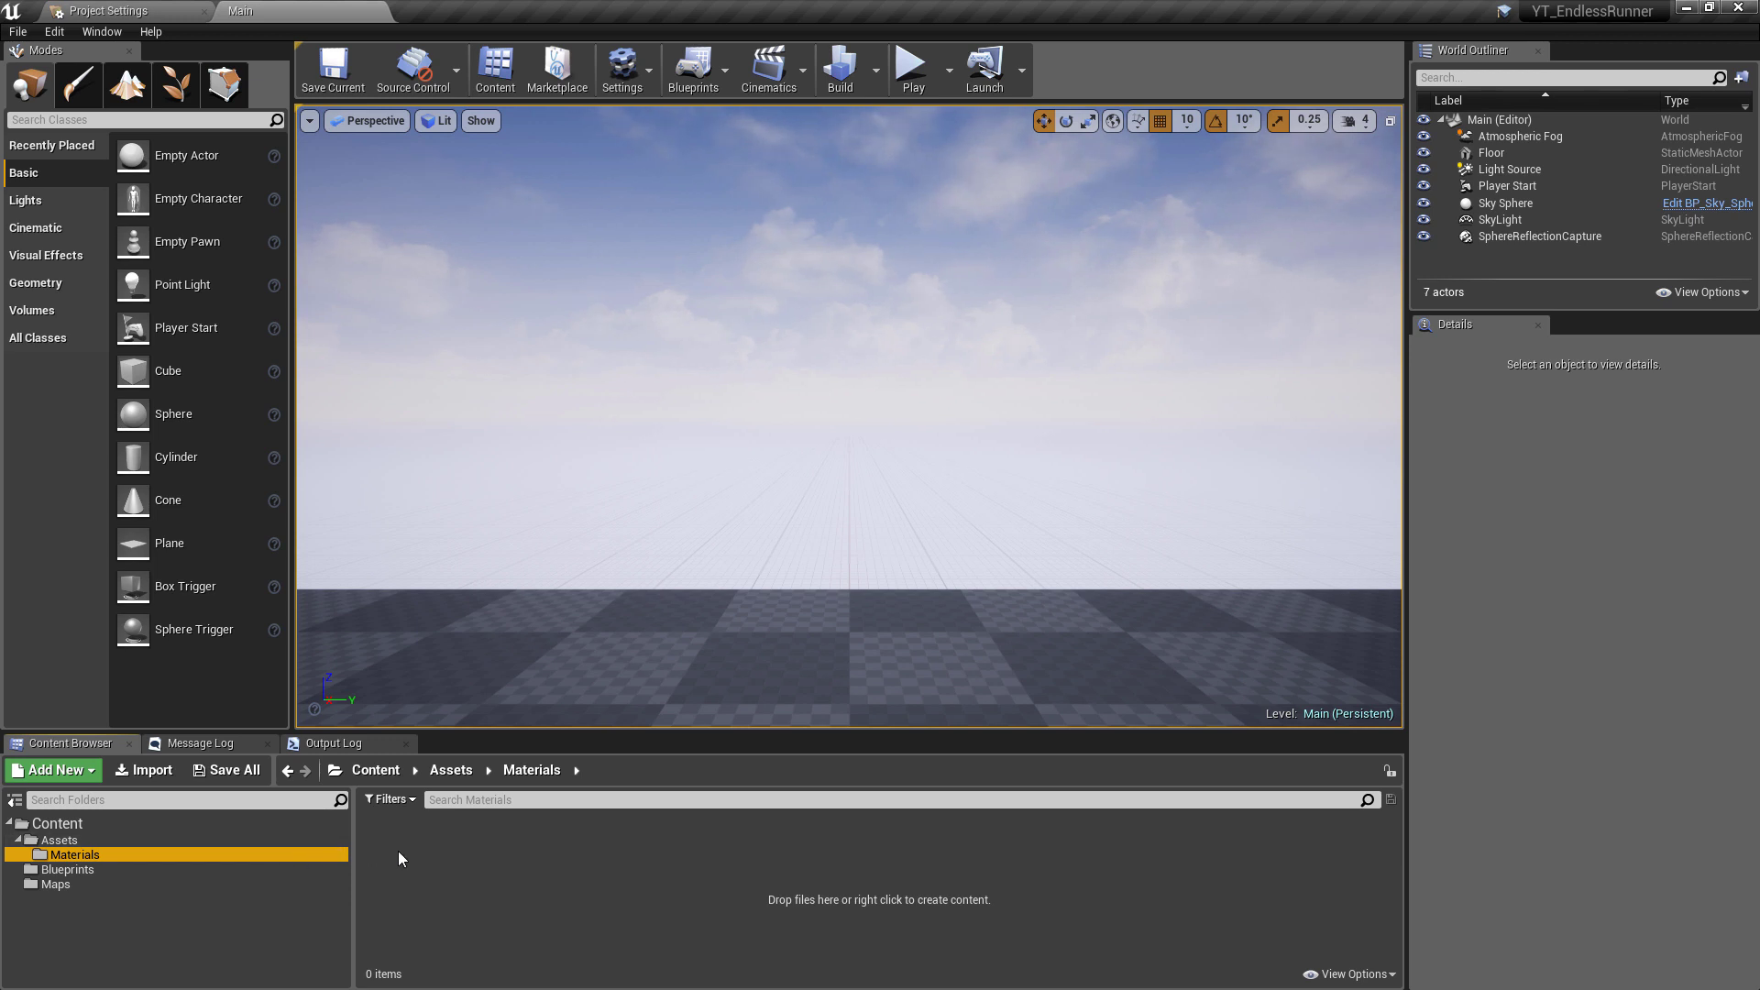
pyautogui.rightClick(449, 861)
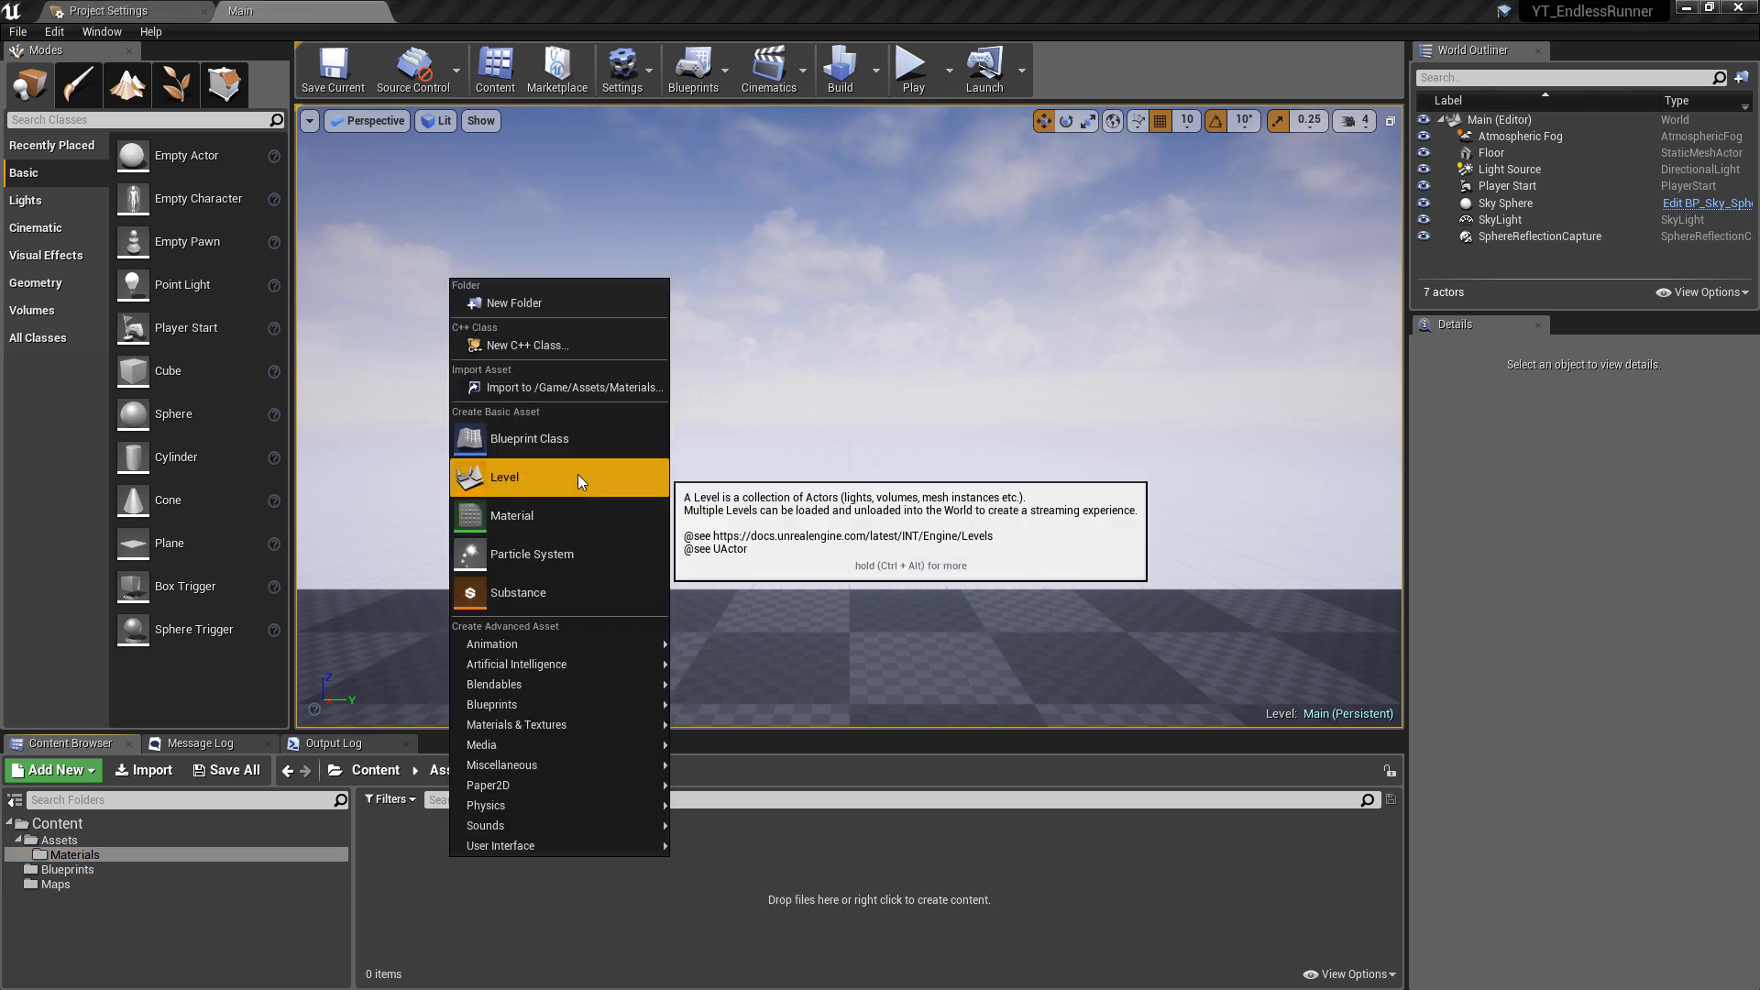
pyautogui.click(591, 520)
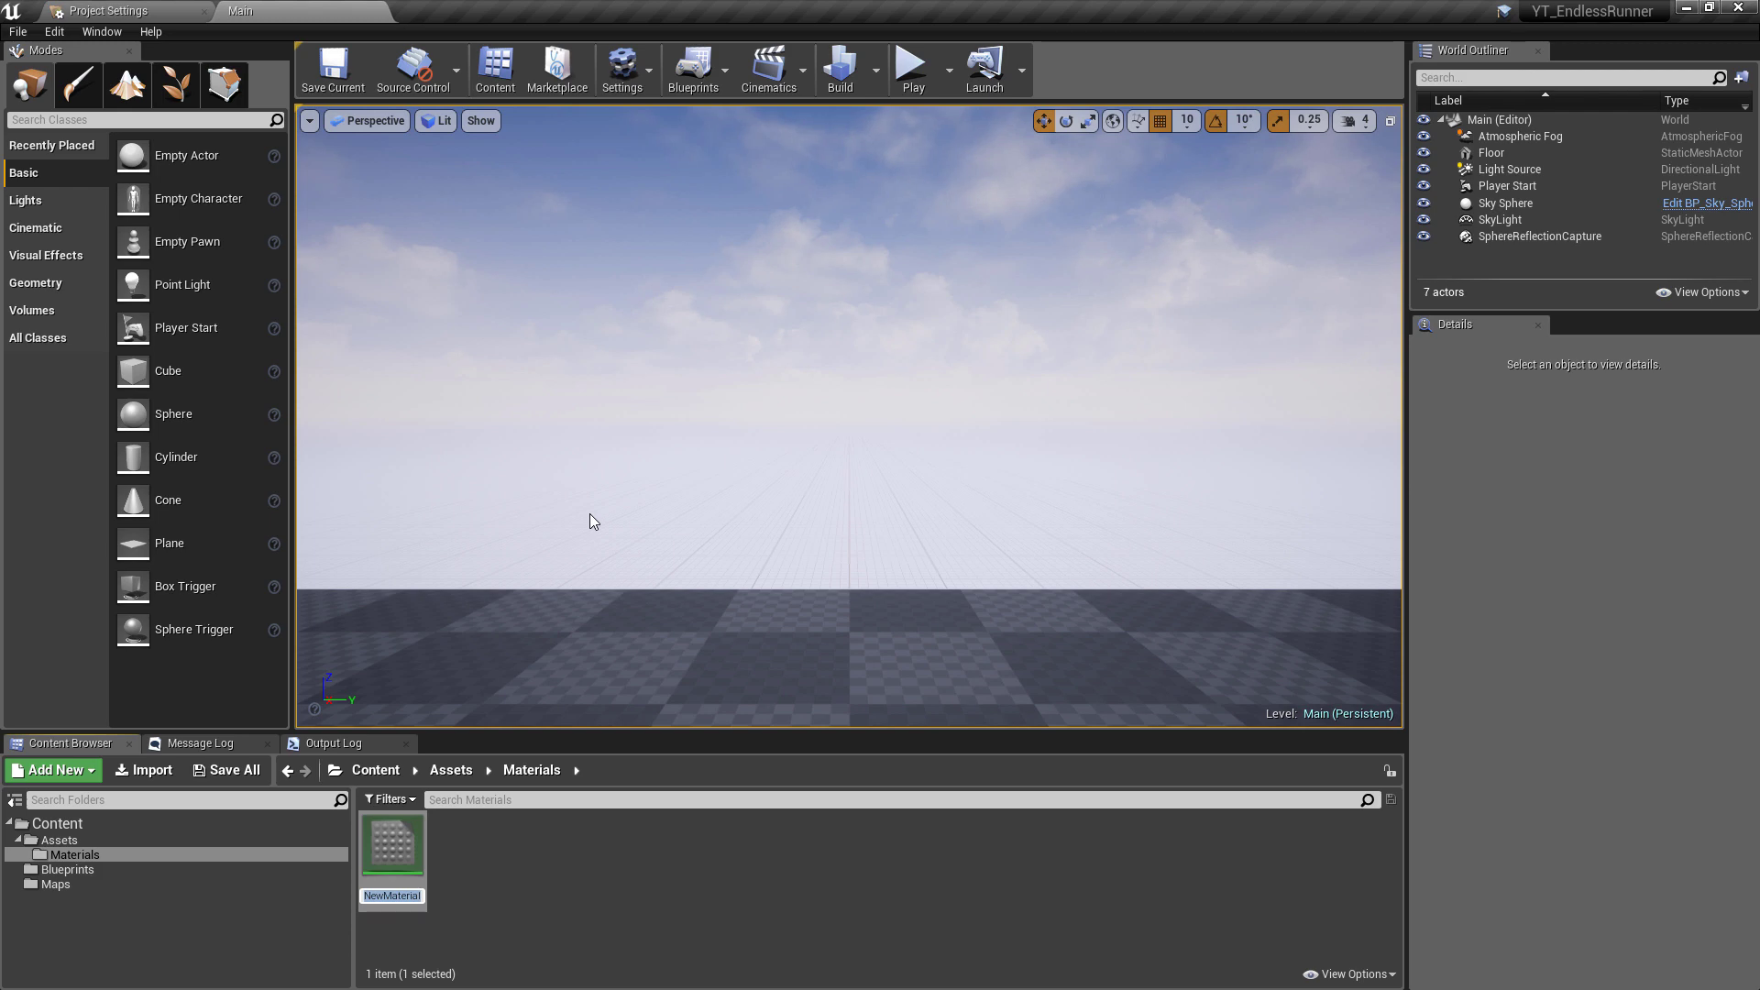
pyautogui.write('M_Flat')
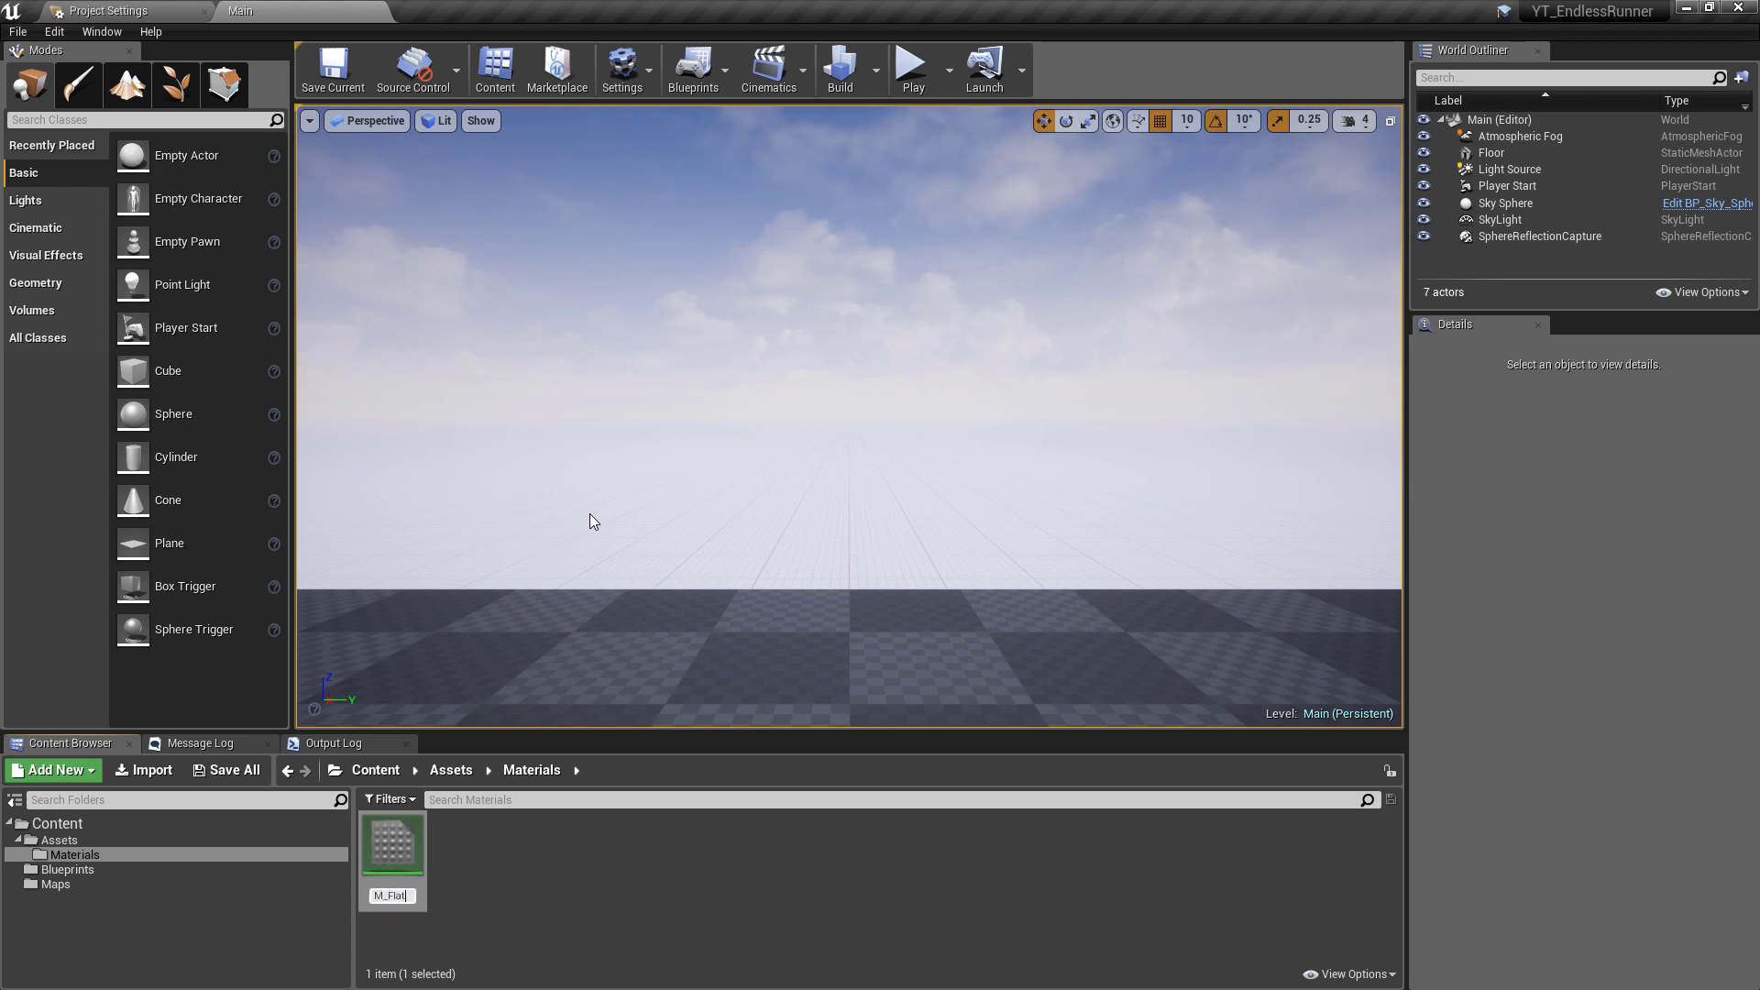
# Step: Open M_Flat, add a vector parameter named Colour and connect it to the material's Base Color
pyautogui.doubleClick(394, 845)
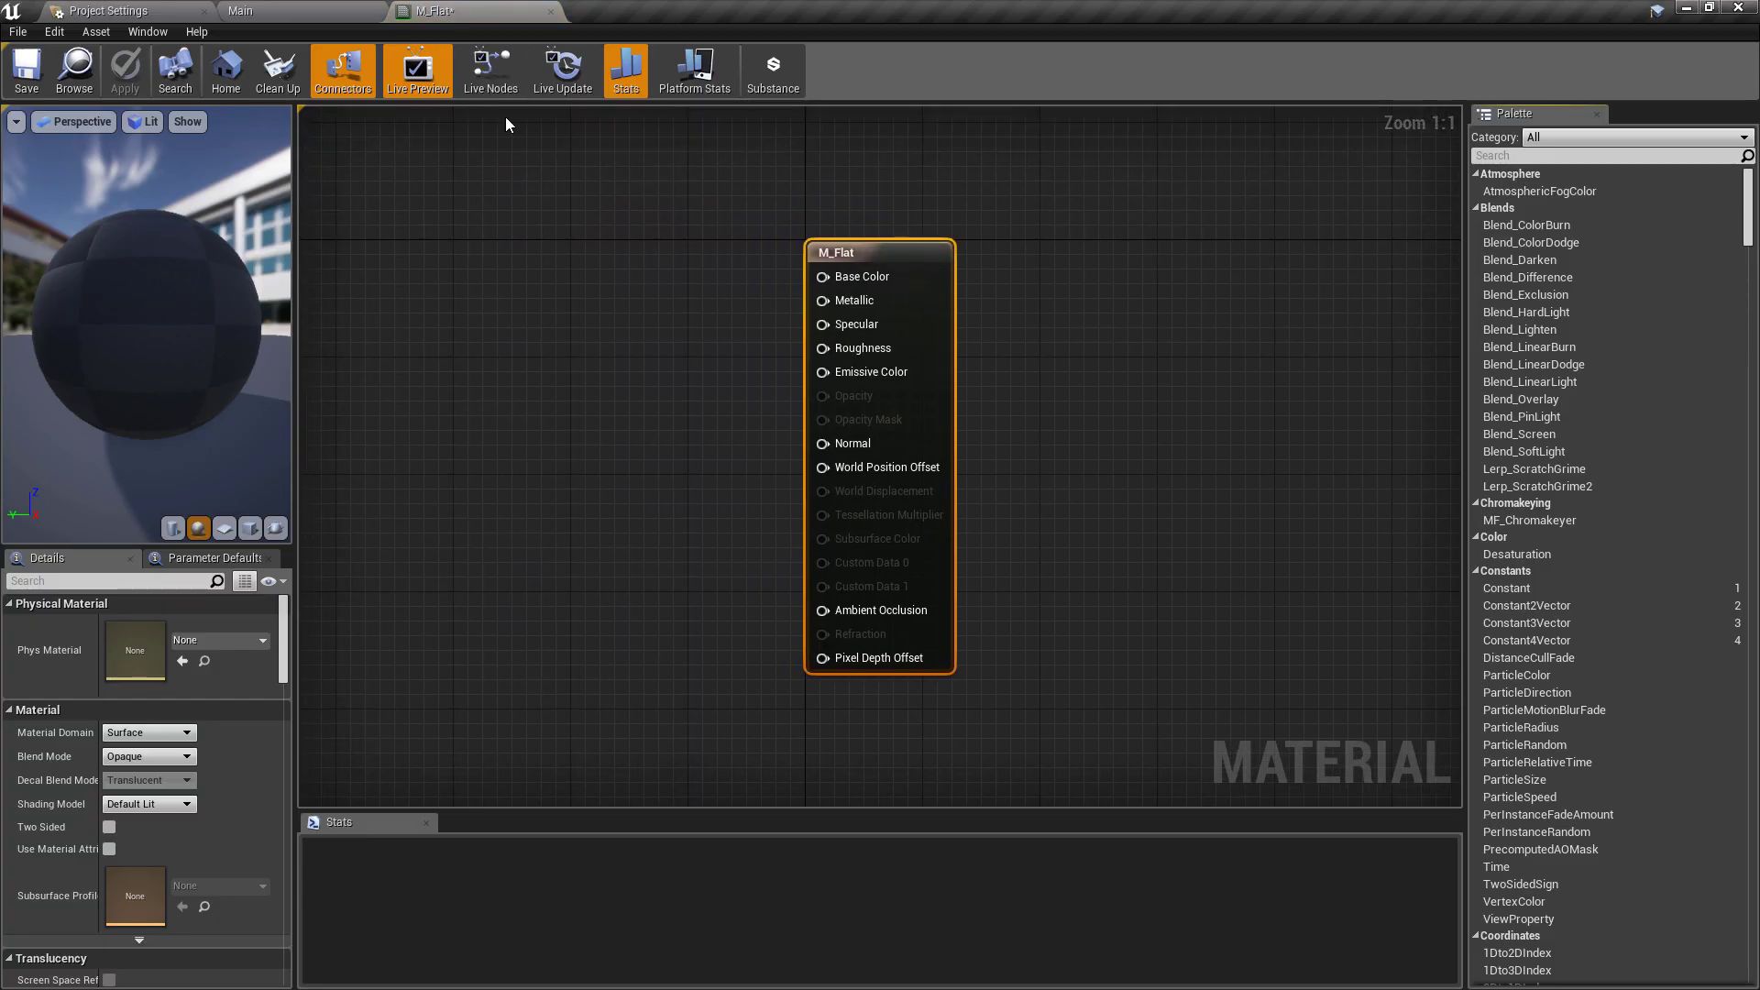
pyautogui.click(462, 288)
pyautogui.write('vvvvvv')
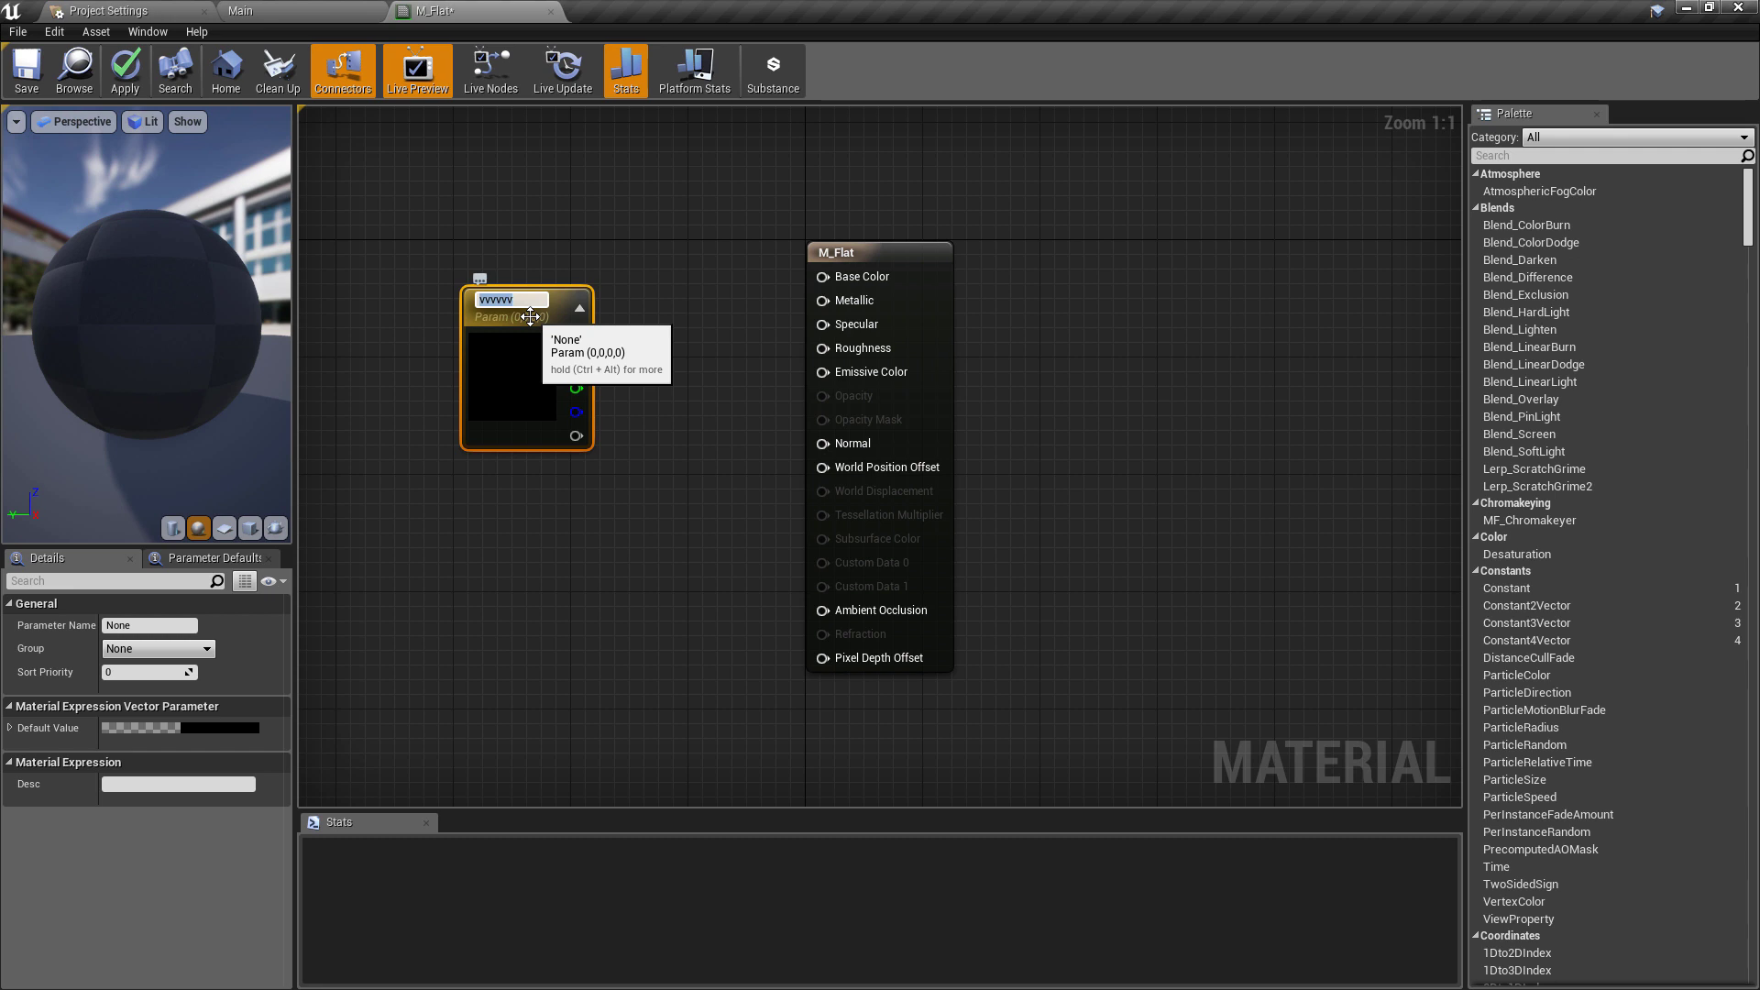
pyautogui.write('Co')
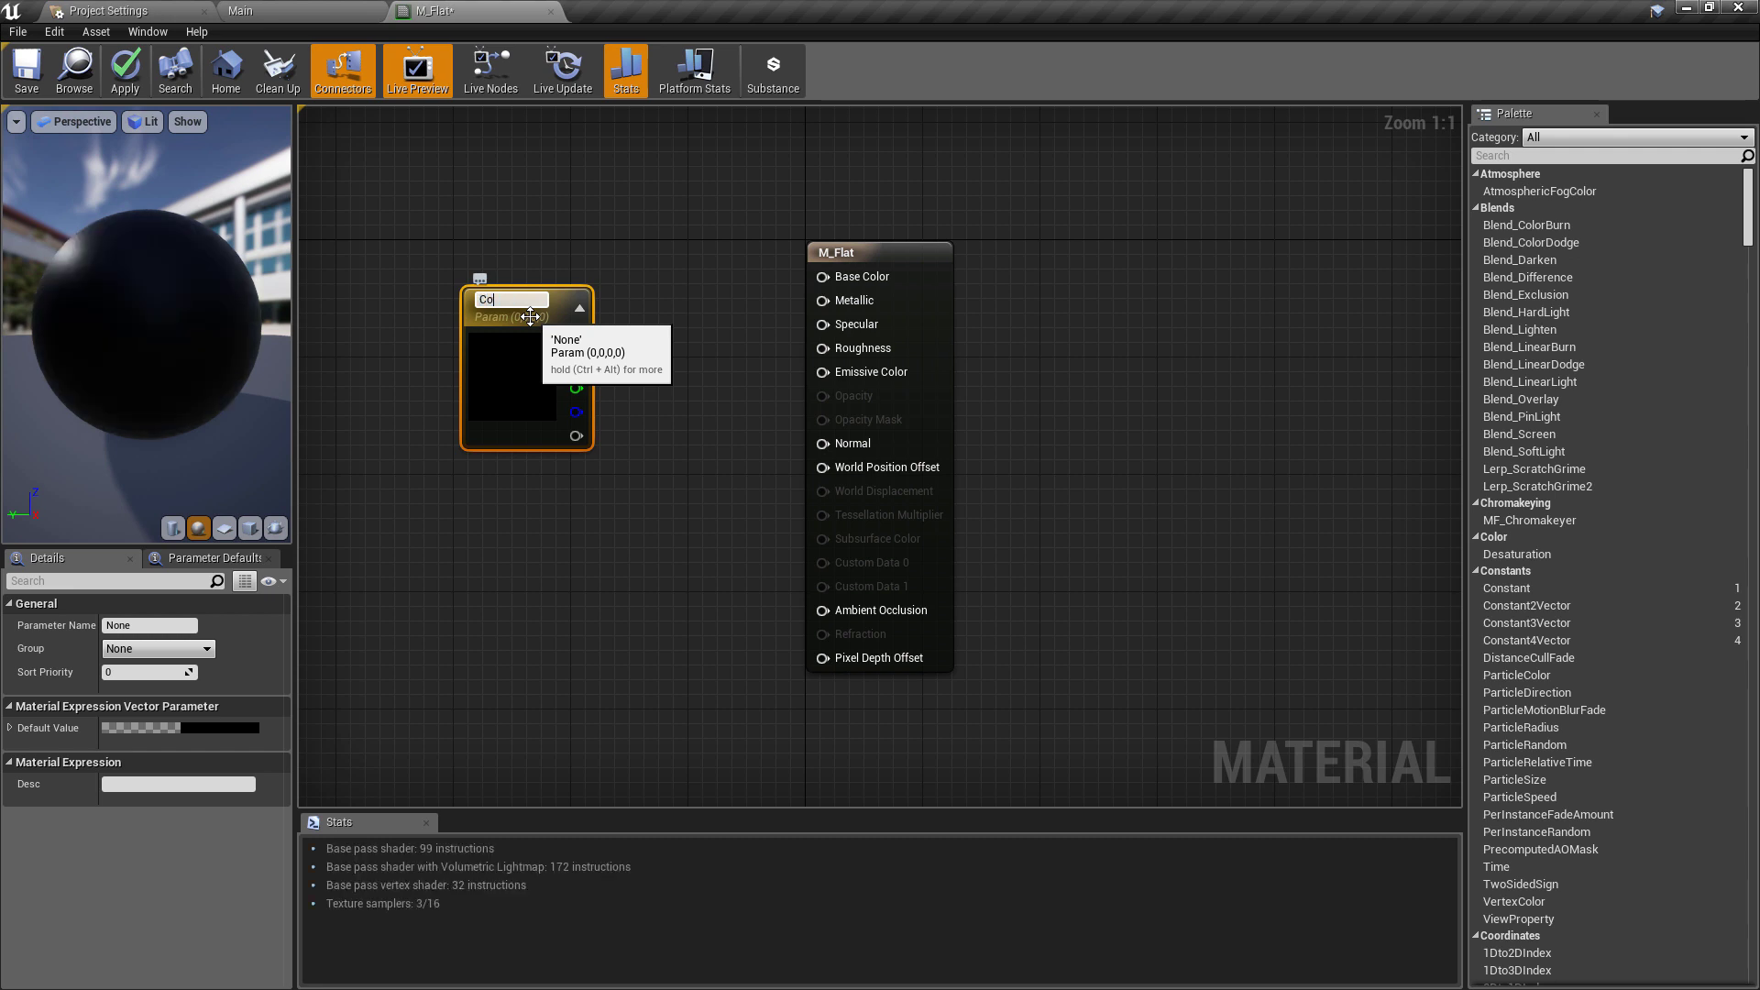
pyautogui.write('lour')
pyautogui.press('Return')
pyautogui.moveTo(575, 337); pyautogui.dragTo(811, 279)
pyautogui.moveTo(519, 368); pyautogui.dragTo(499, 294)
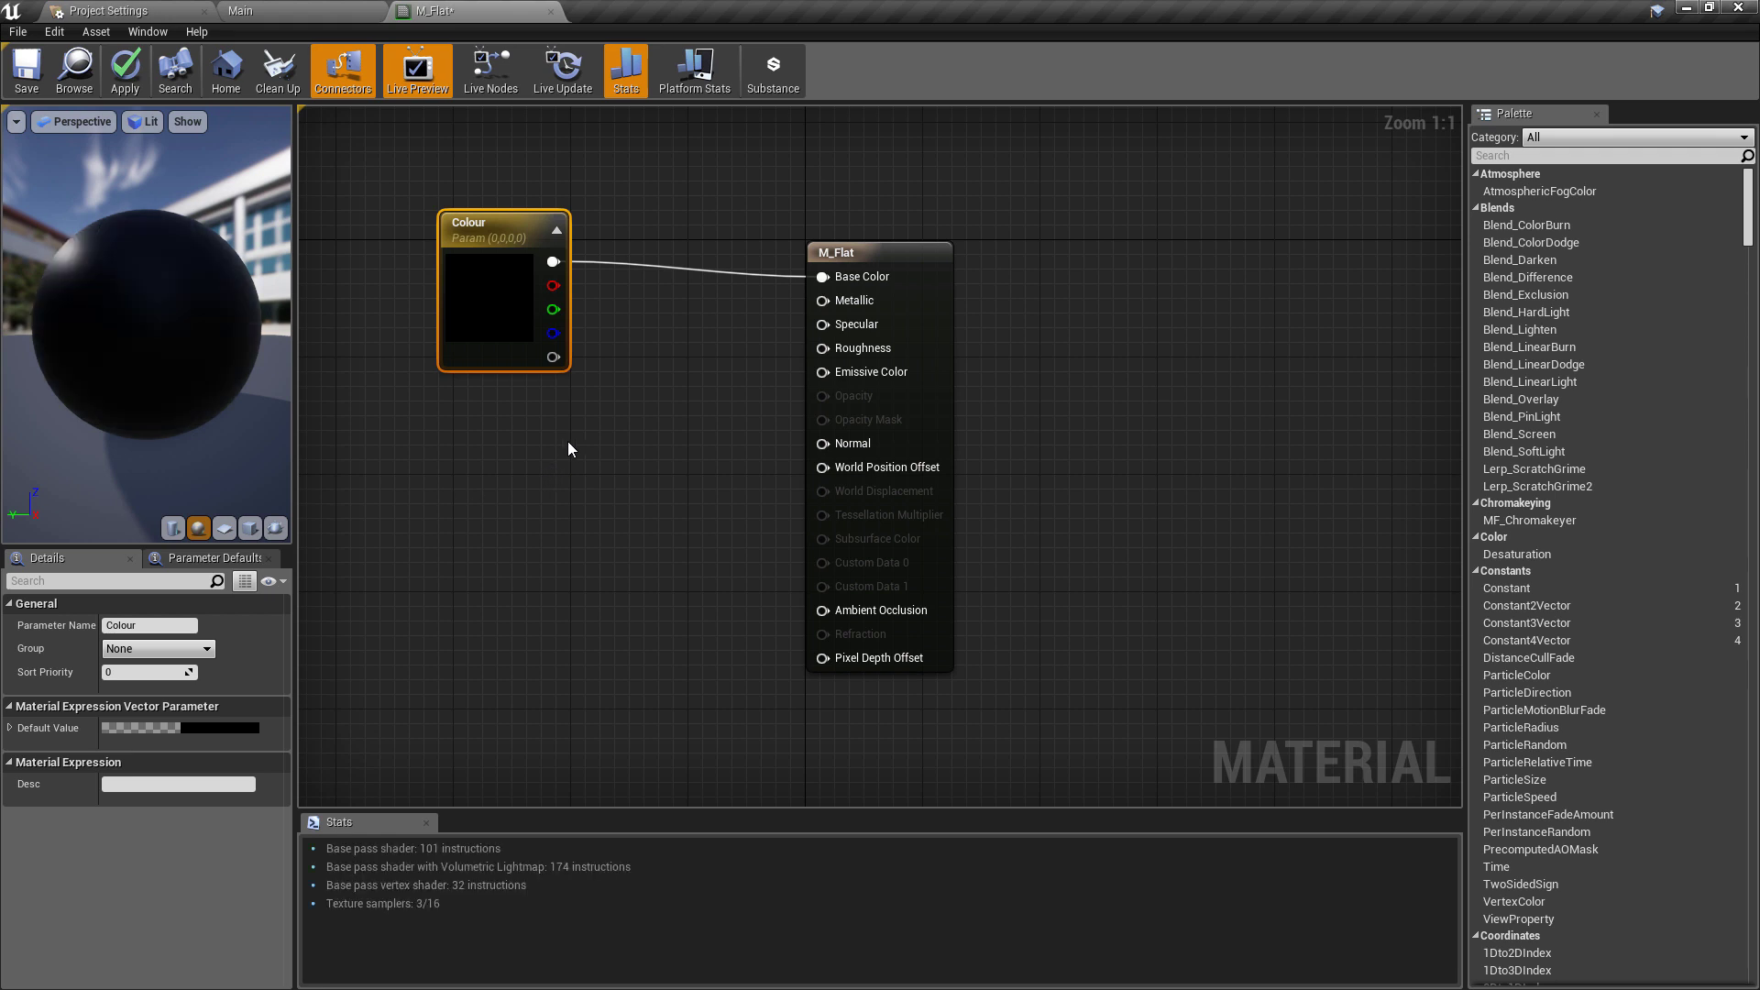
# Step: Add a scalar parameter named Met below the Colour node
pyautogui.click(496, 442)
pyautogui.write('ssssssssssss')
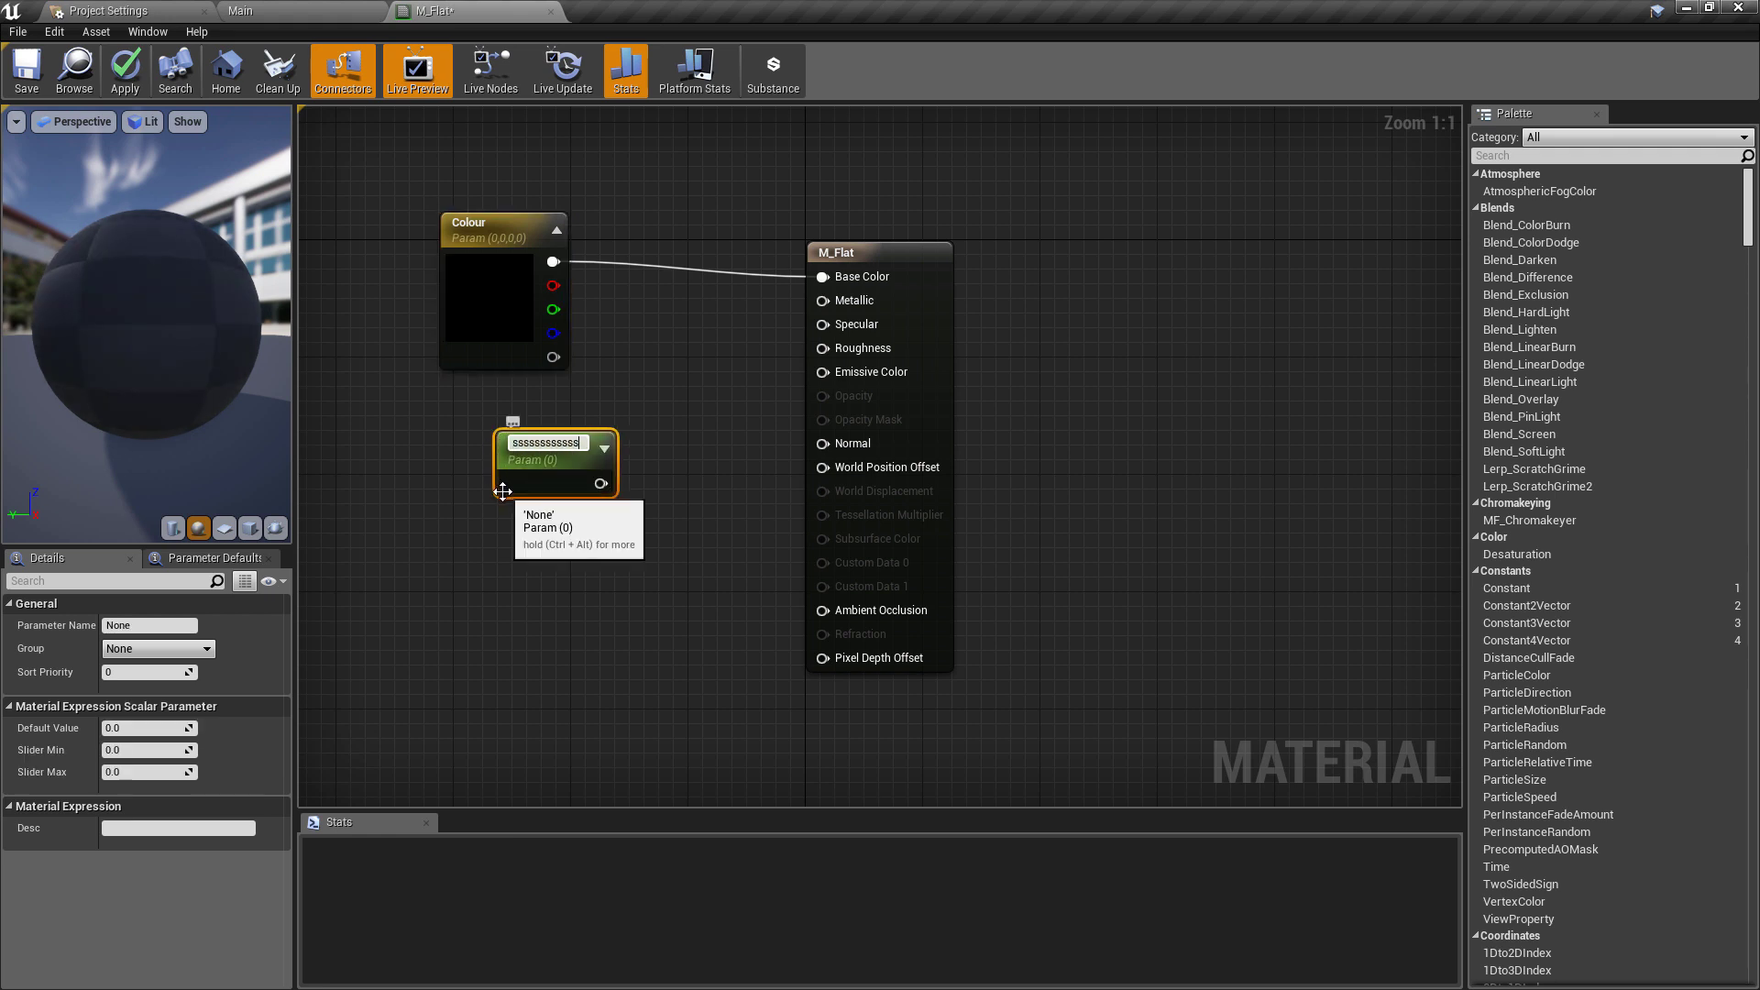
pyautogui.write('met')
pyautogui.press('Return')
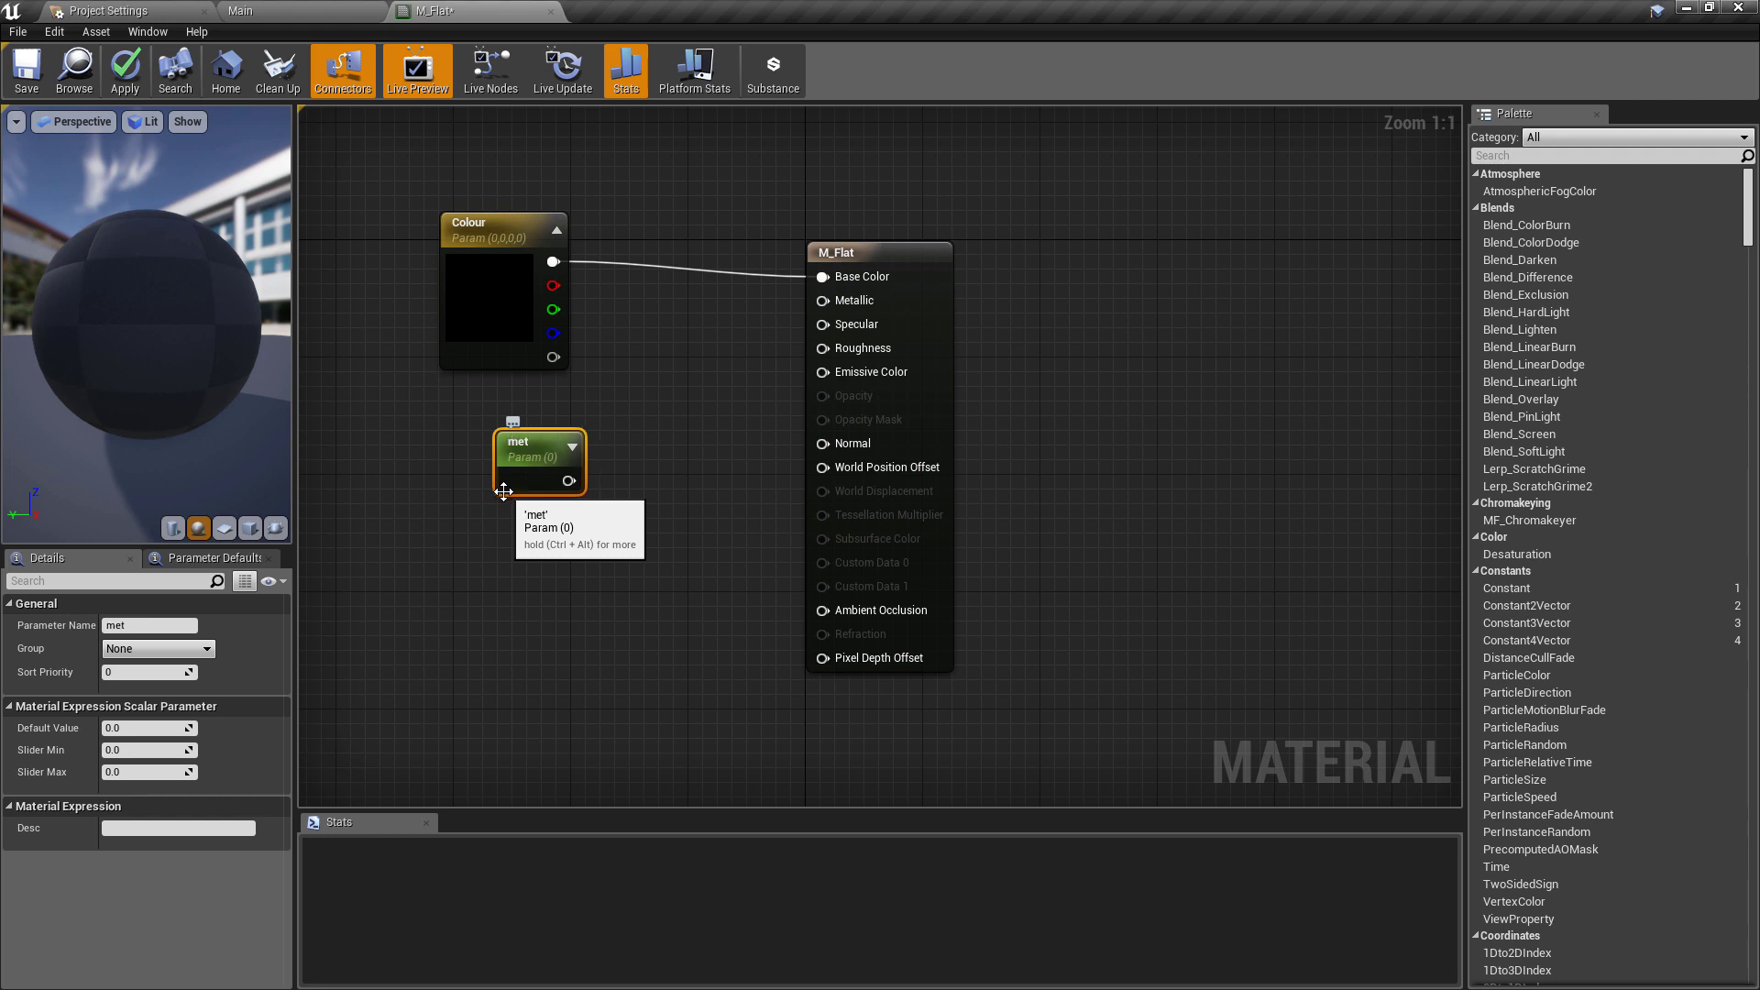
# Step: Add two more scalar parameters named Spec and Rough below the Met node
pyautogui.click(506, 541)
pyautogui.click(506, 541)
pyautogui.write('ssssssssss')
pyautogui.write('Spec')
pyautogui.press('Return')
pyautogui.moveTo(524, 659); pyautogui.dragTo(547, 566, button='right')
pyautogui.click(547, 566)
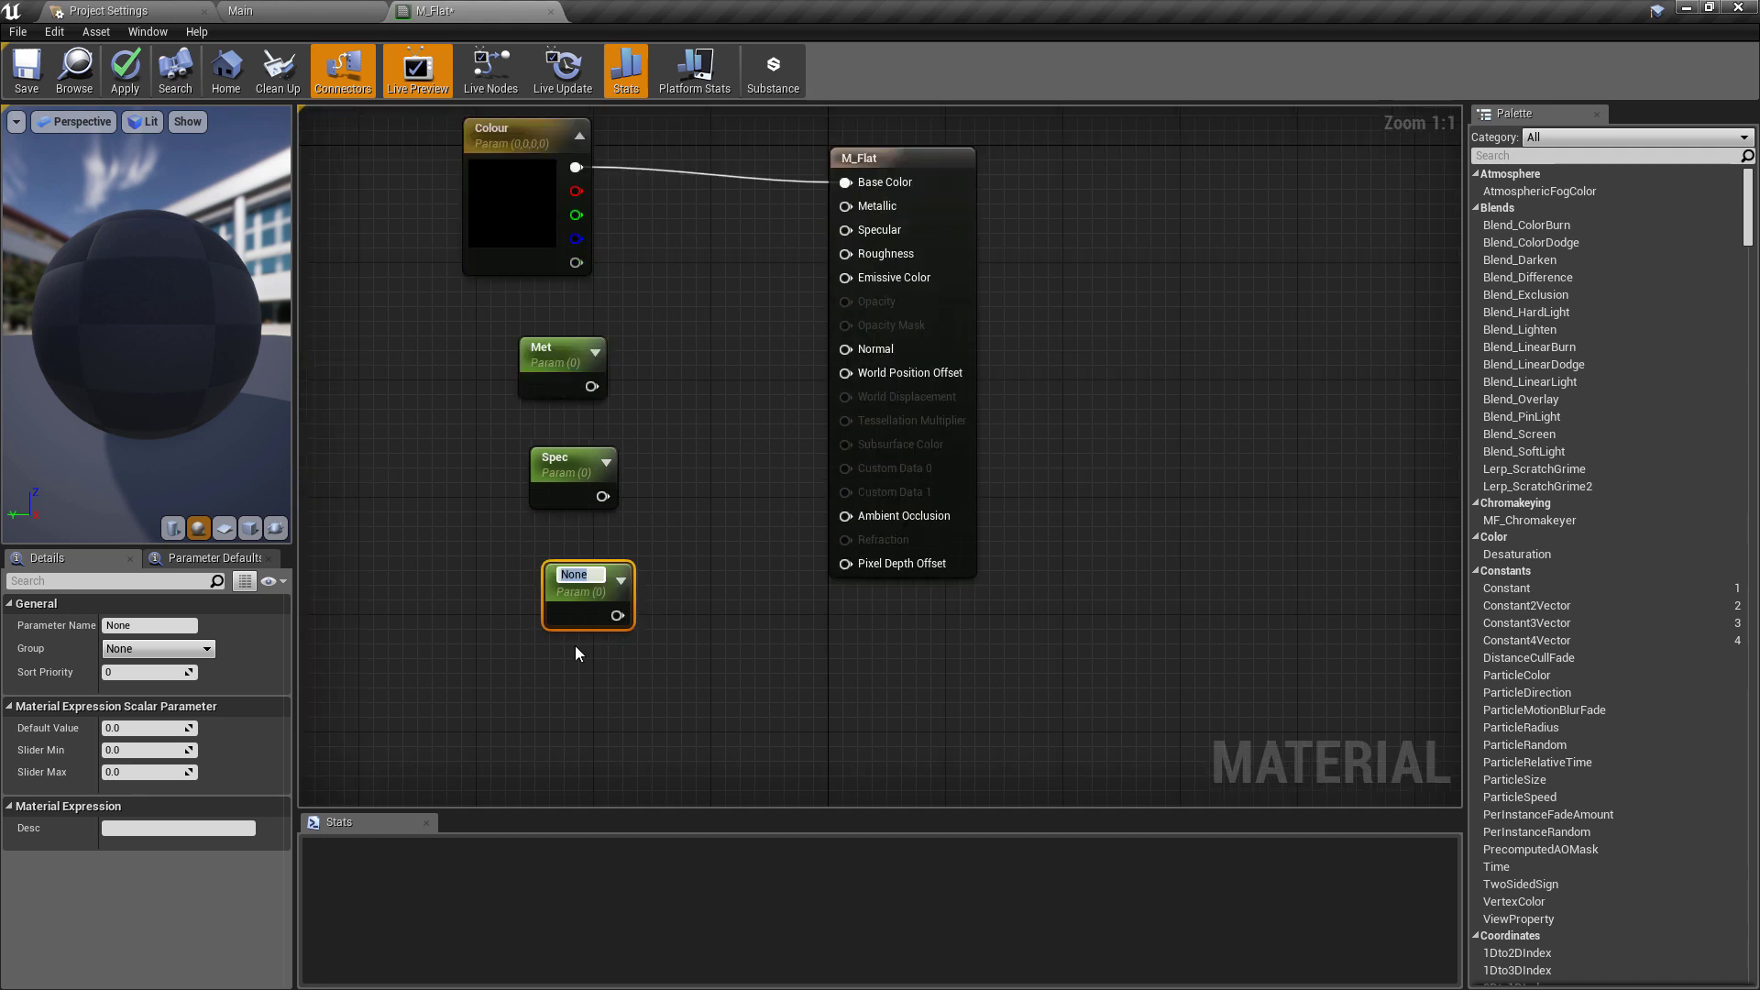
pyautogui.write('Rough')
pyautogui.press('Return')
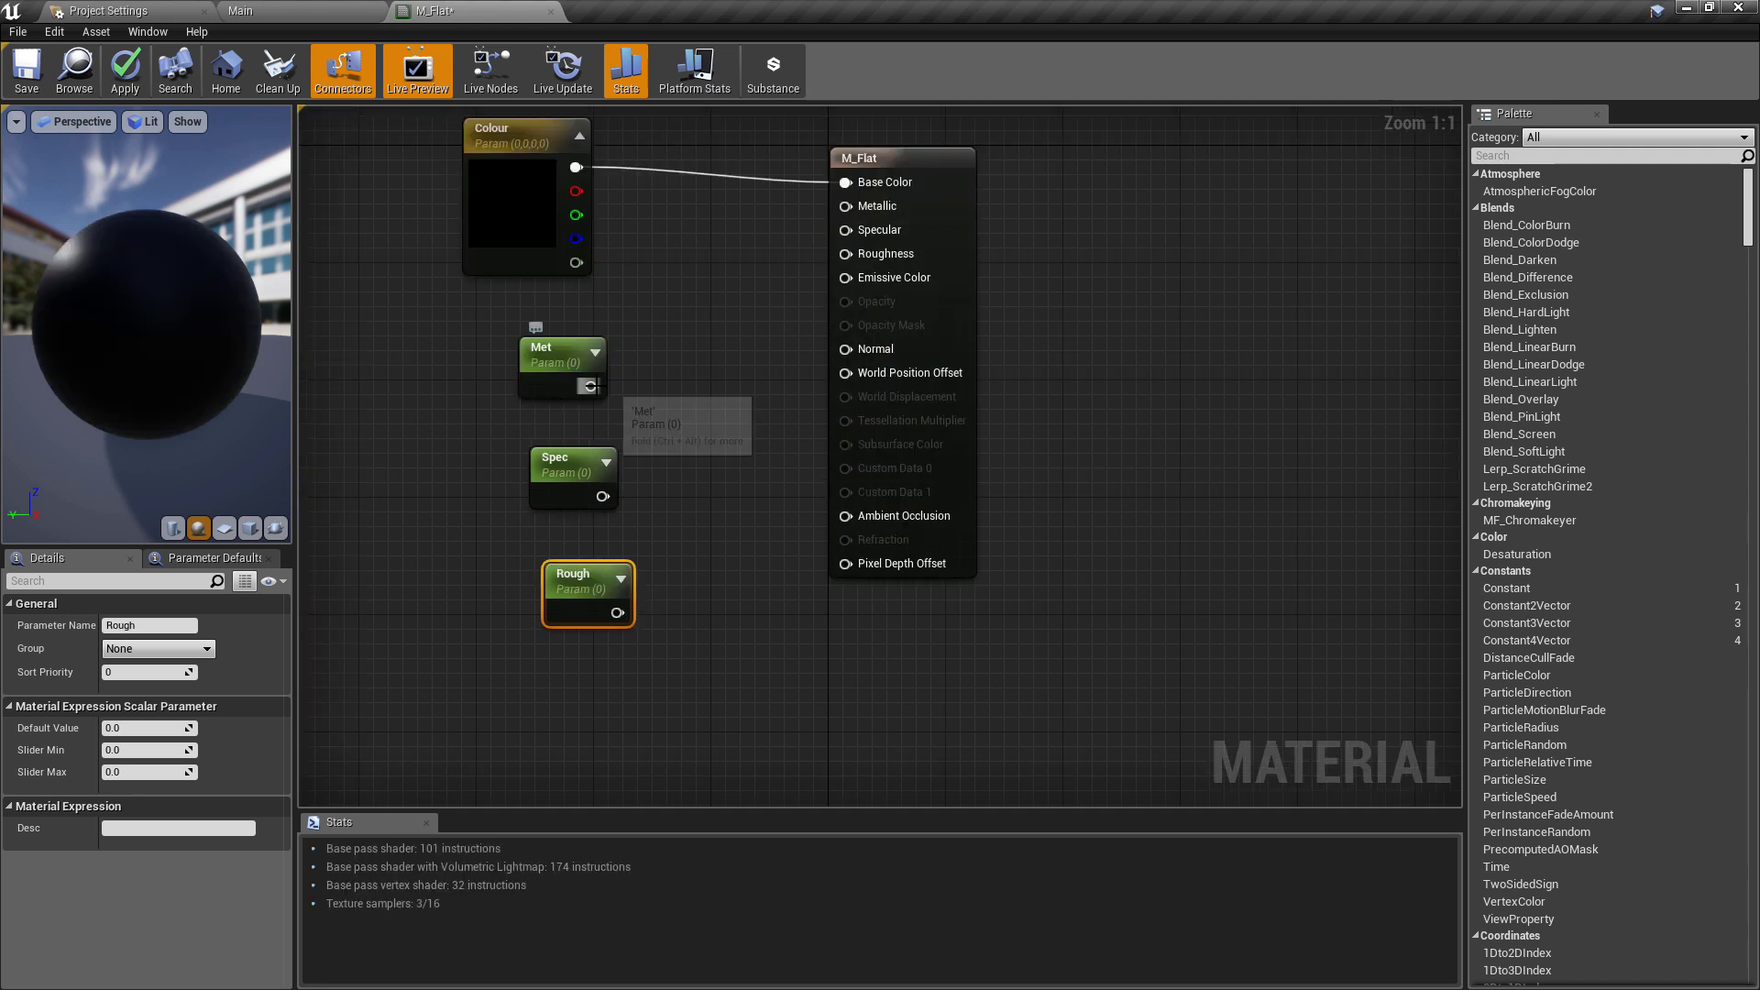
# Step: Connect Met, Spec and Rough to Metallic, Specular and Roughness, and set Rough's default value to 1
pyautogui.moveTo(592, 386); pyautogui.dragTo(602, 496)
pyautogui.moveTo(617, 612); pyautogui.dragTo(845, 254)
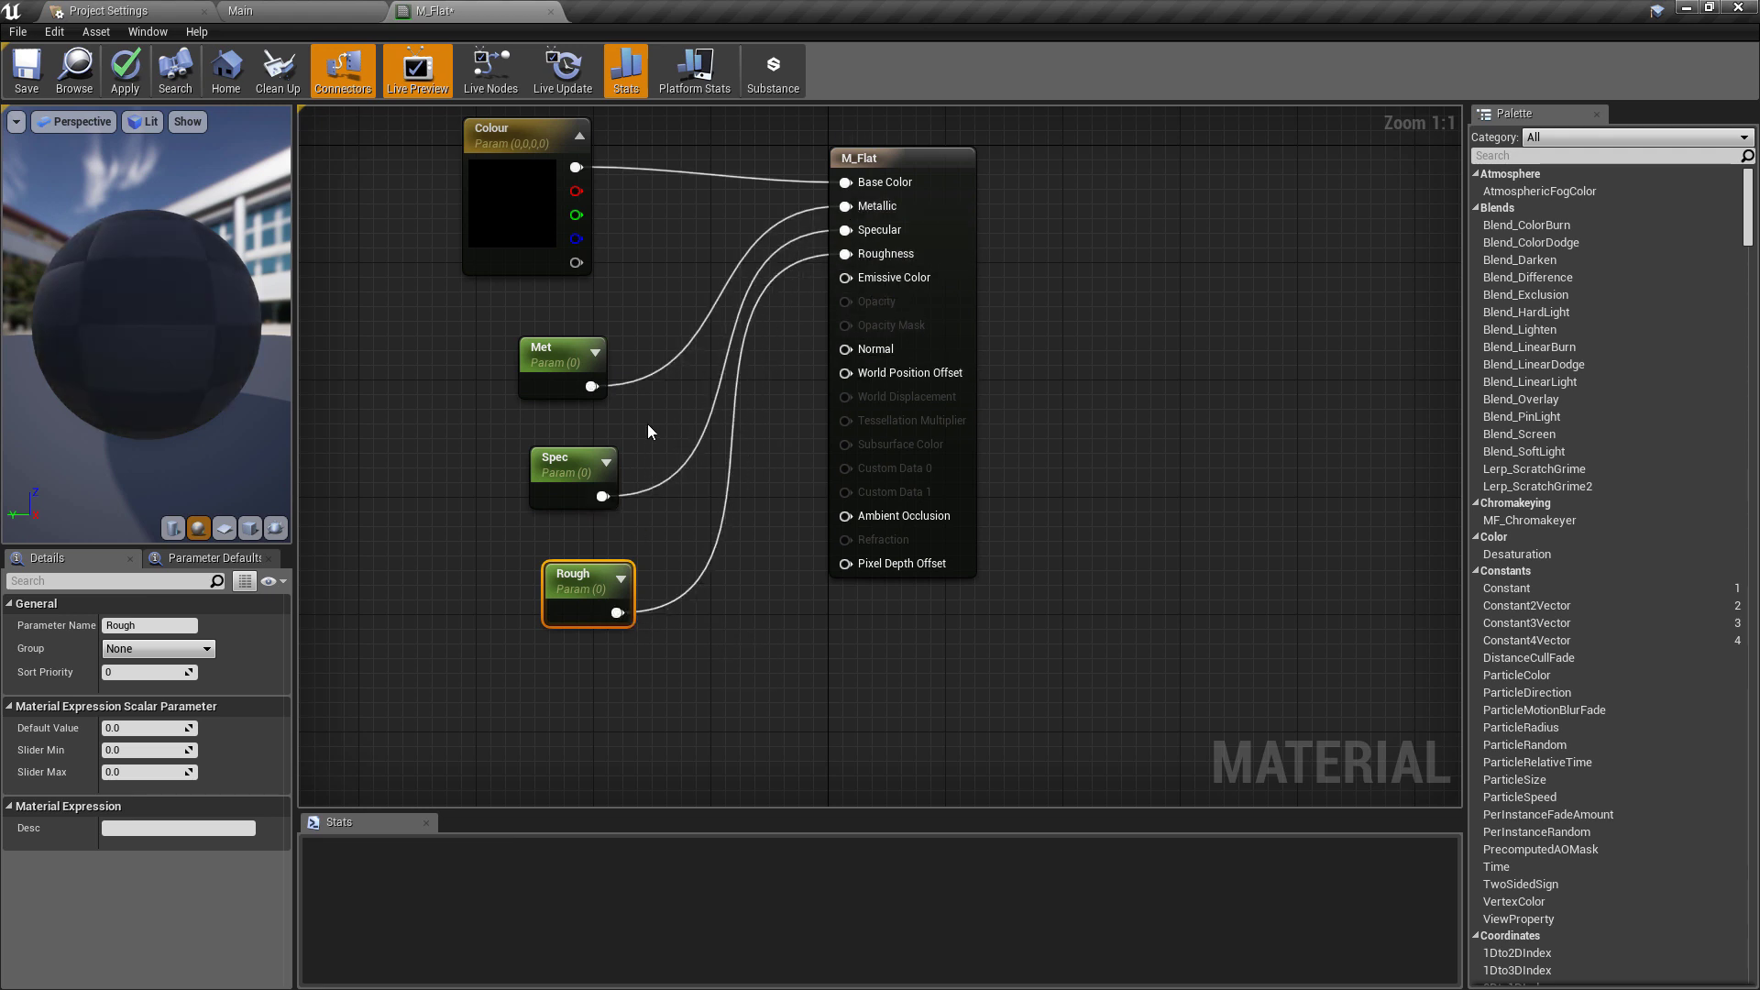
pyautogui.click(131, 727)
pyautogui.write('1')
pyautogui.press('Tab')
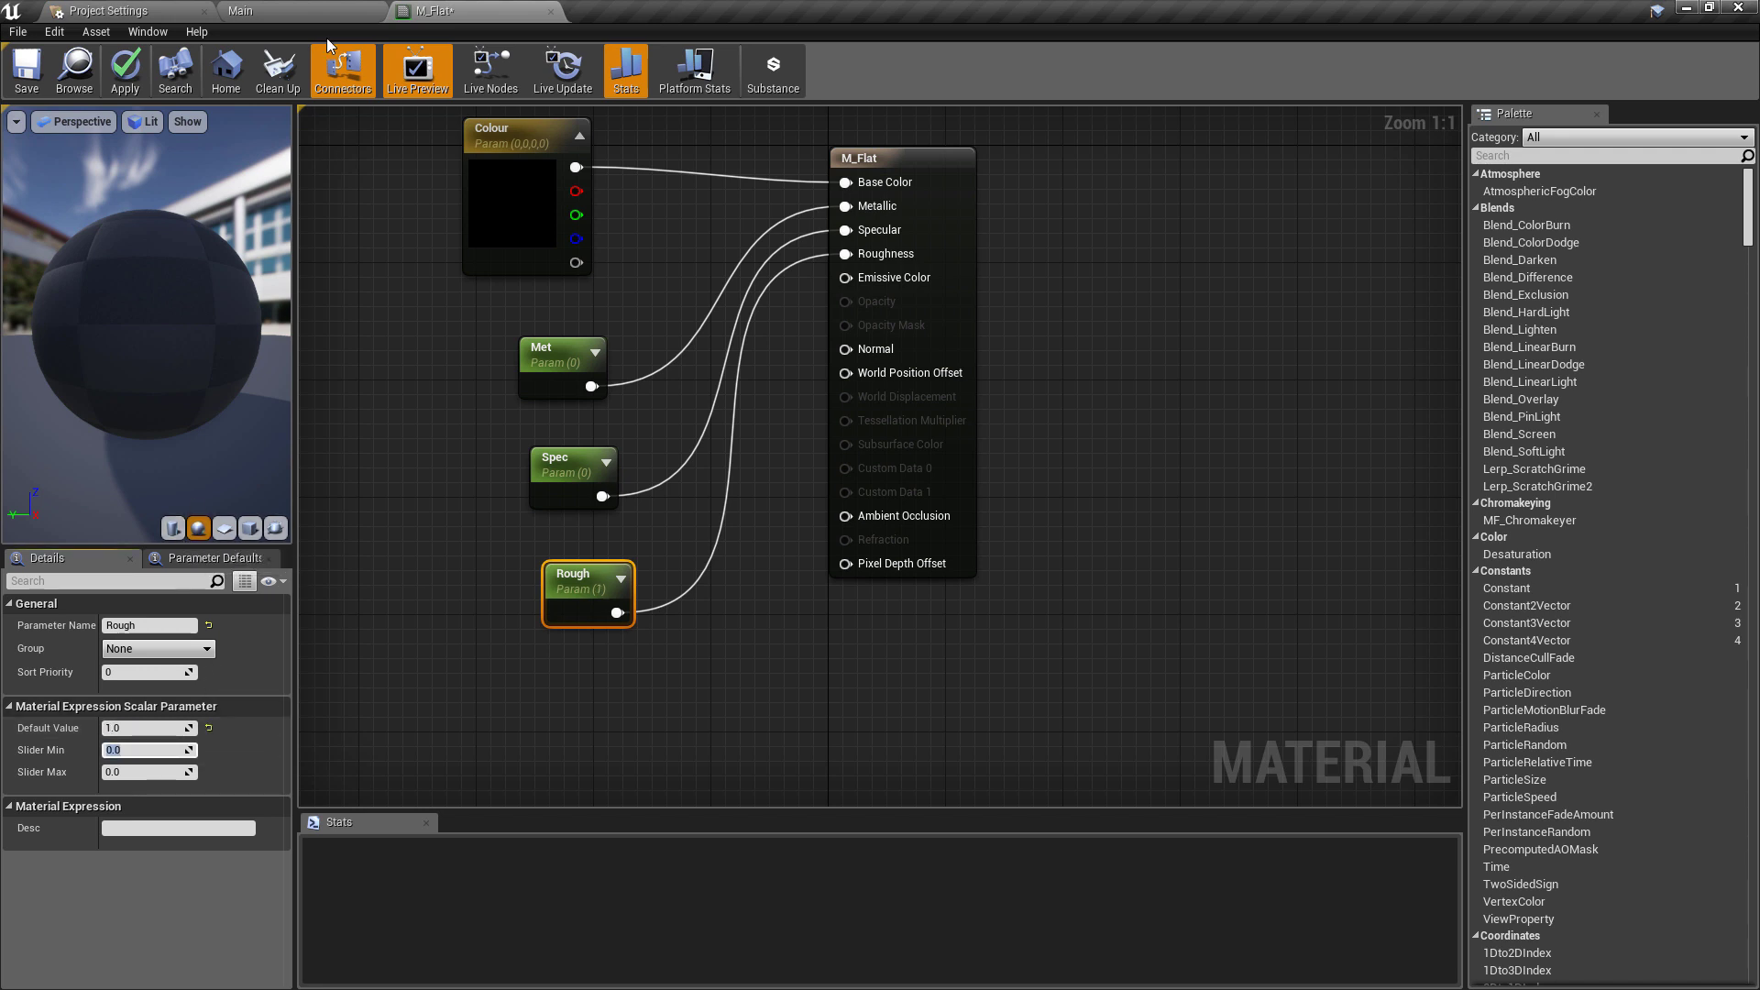
# Step: Apply and save the changes to M_Flat and return to the Main level
pyautogui.click(126, 68)
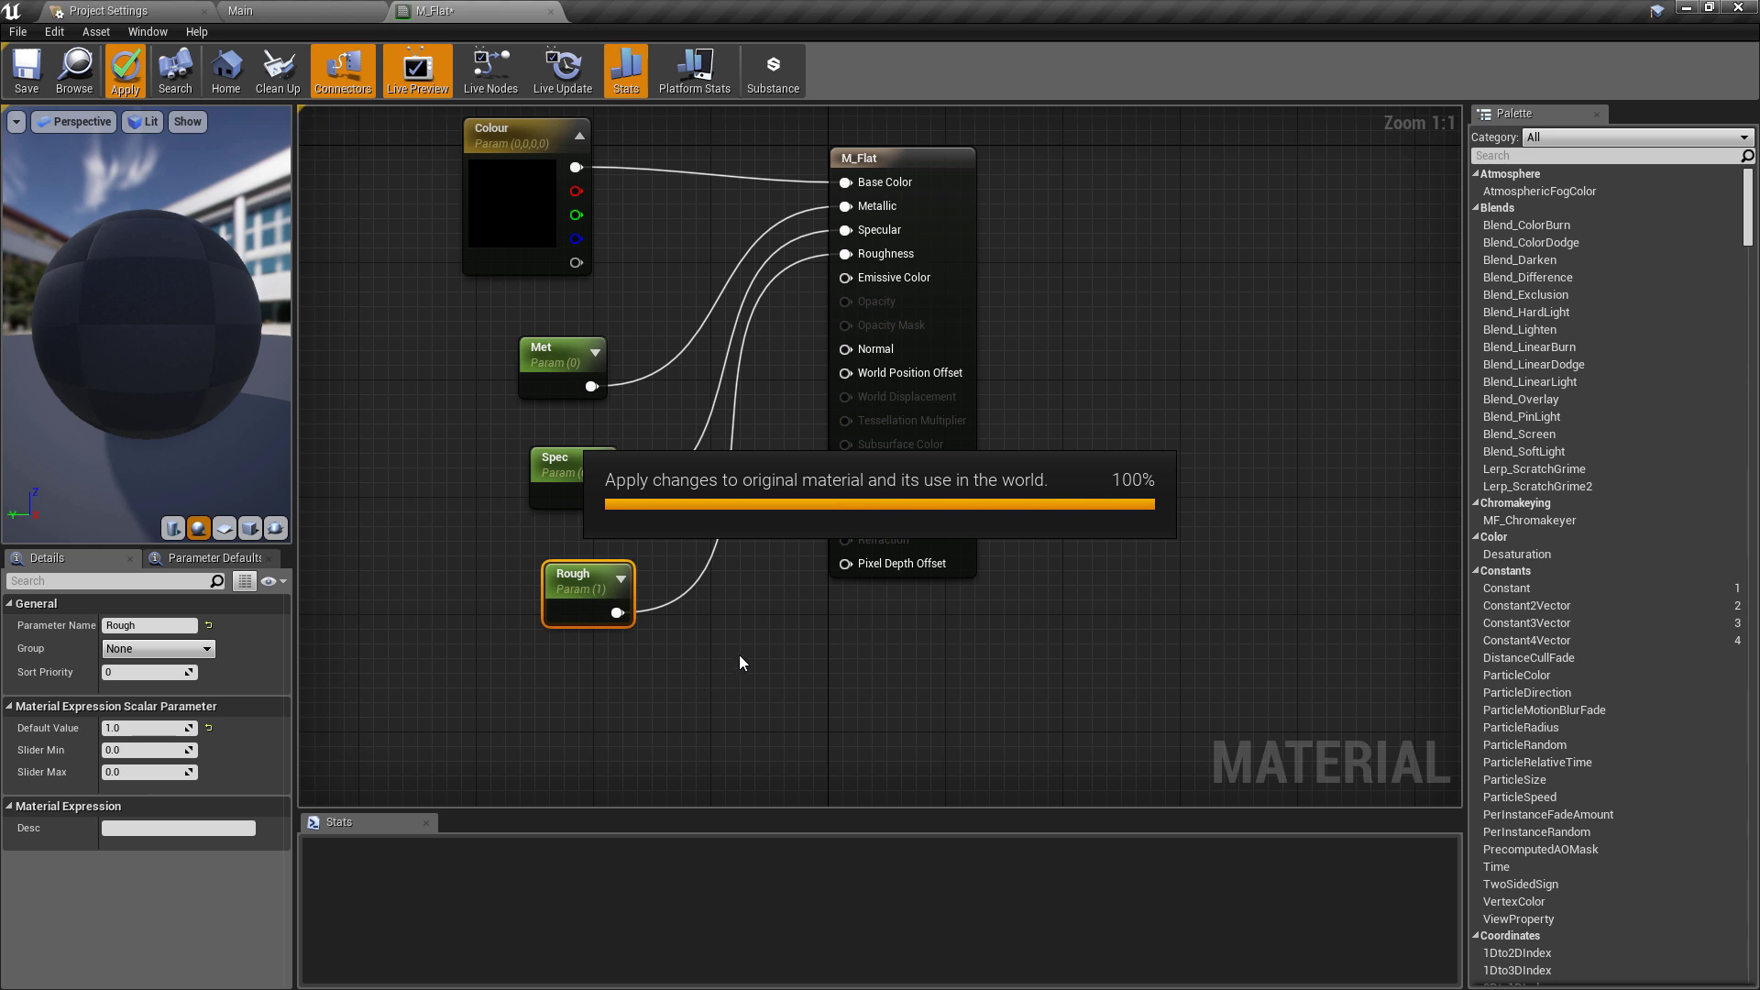
pyautogui.click(26, 69)
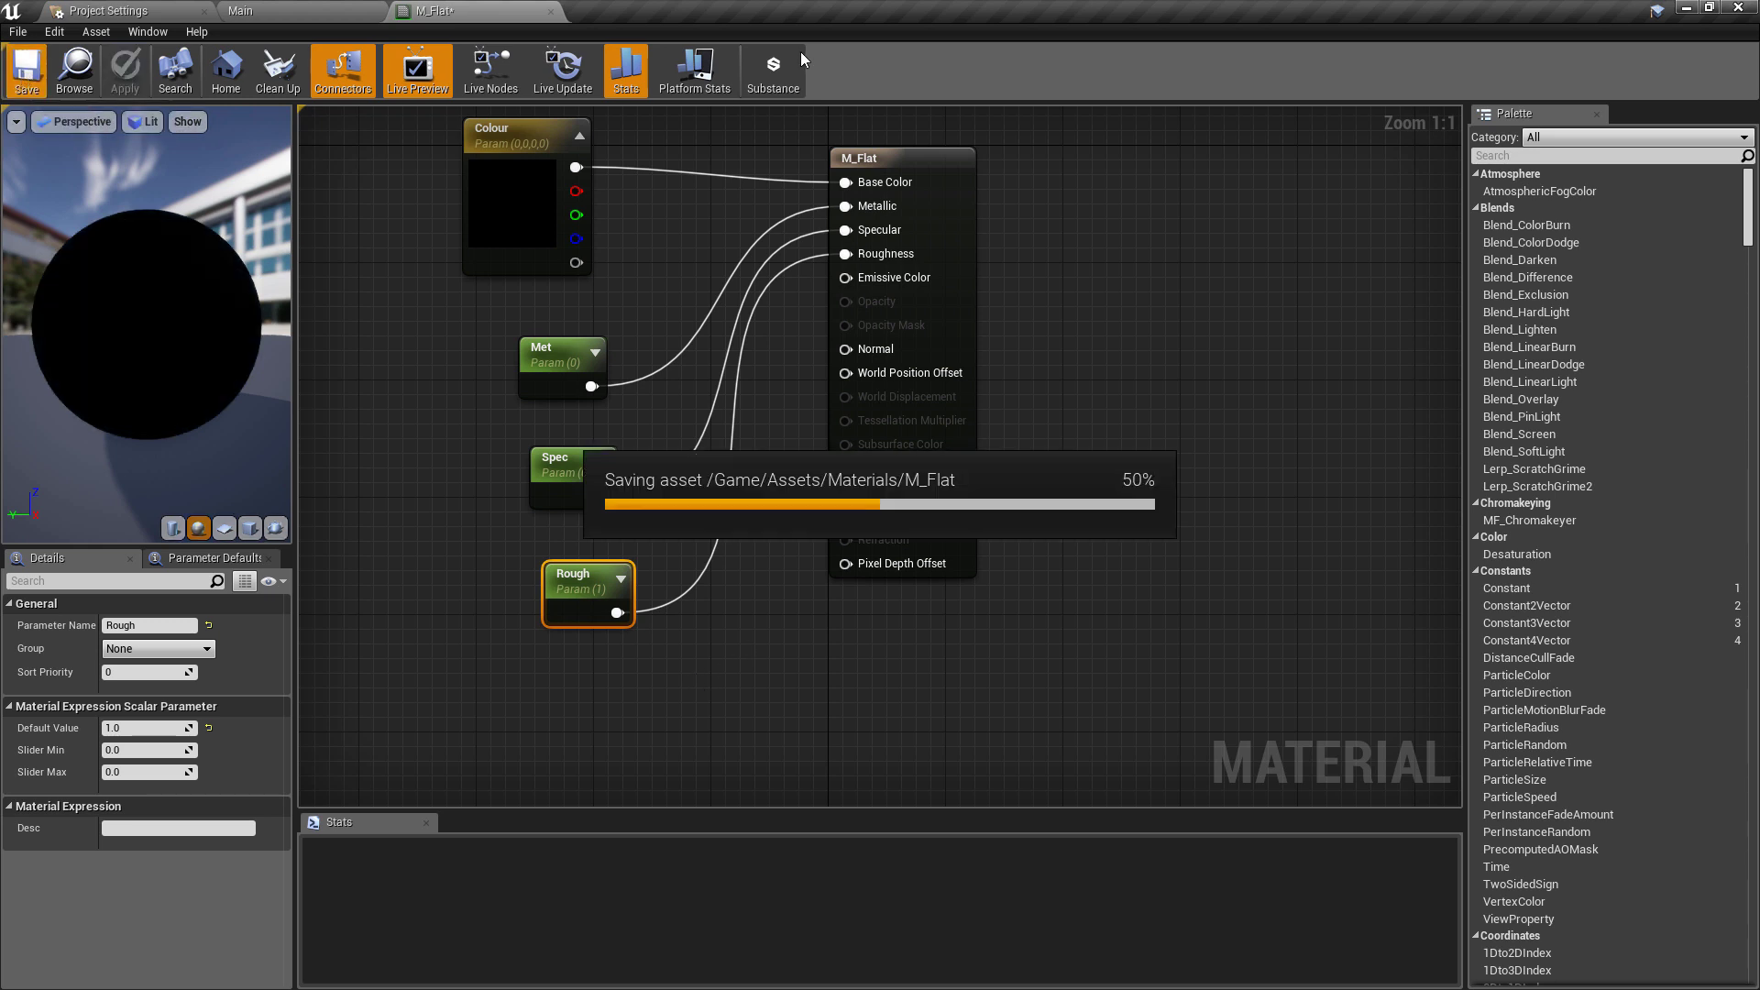
pyautogui.click(311, 10)
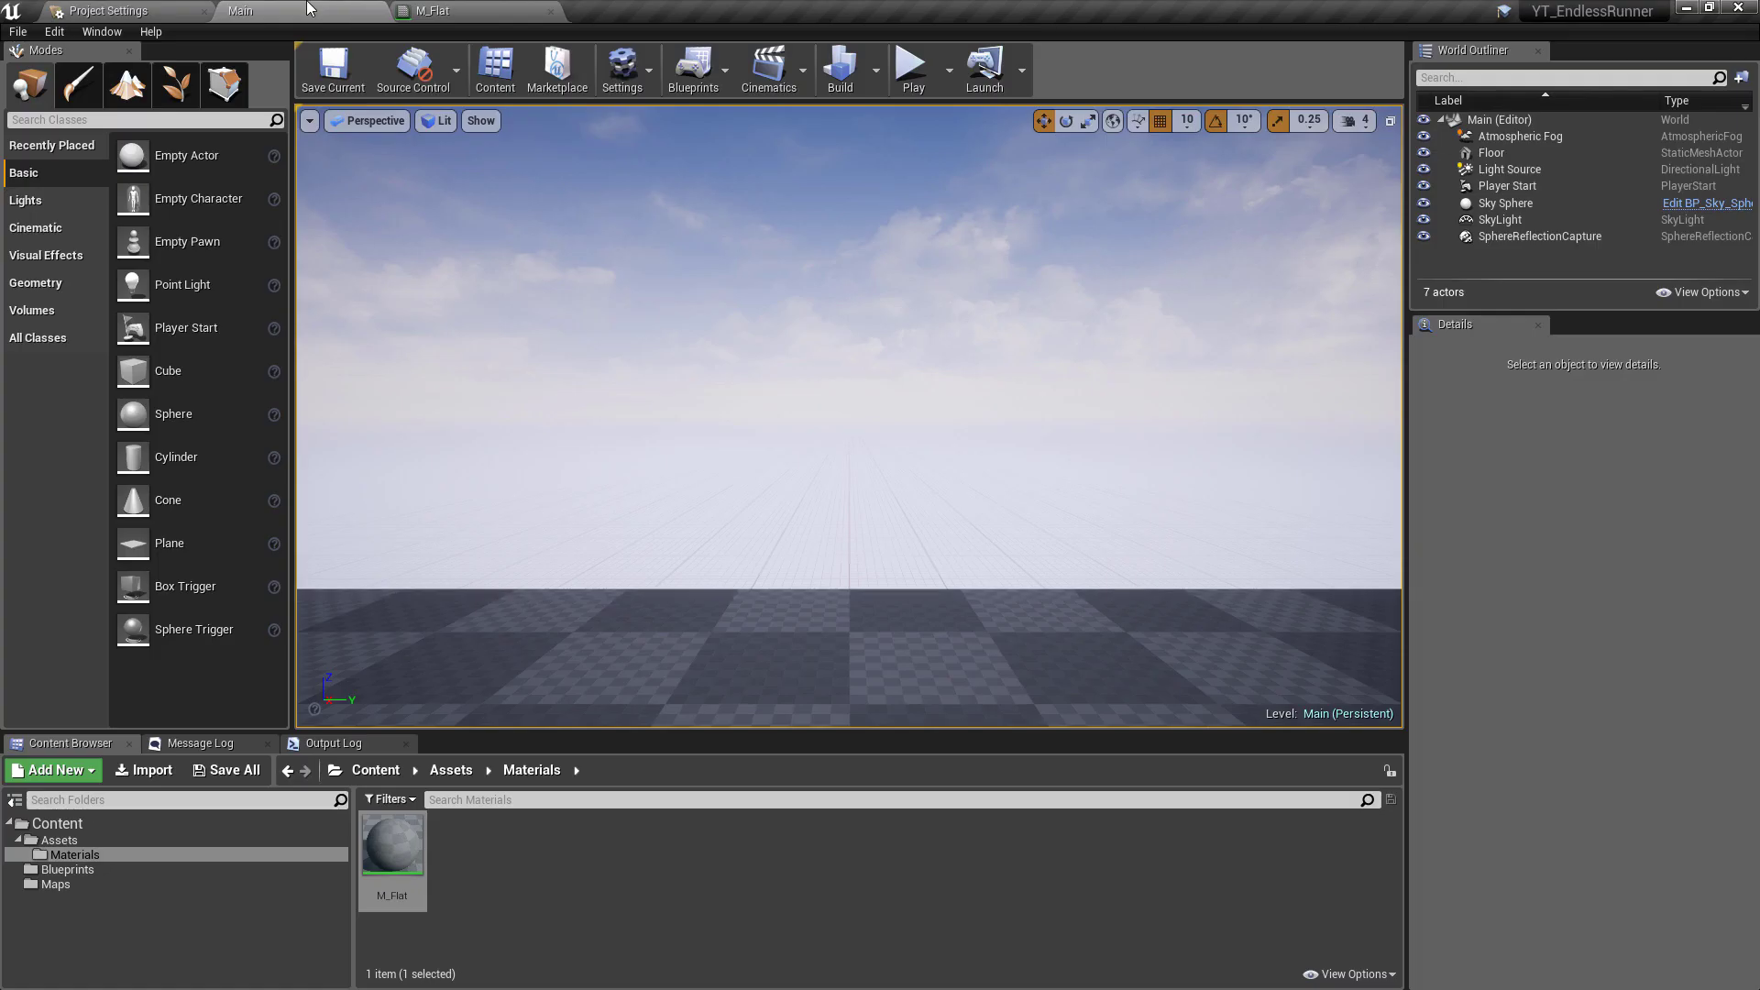
# Step: Create a material instance from M_Flat and name it MI_FlatWhite
pyautogui.rightClick(417, 841)
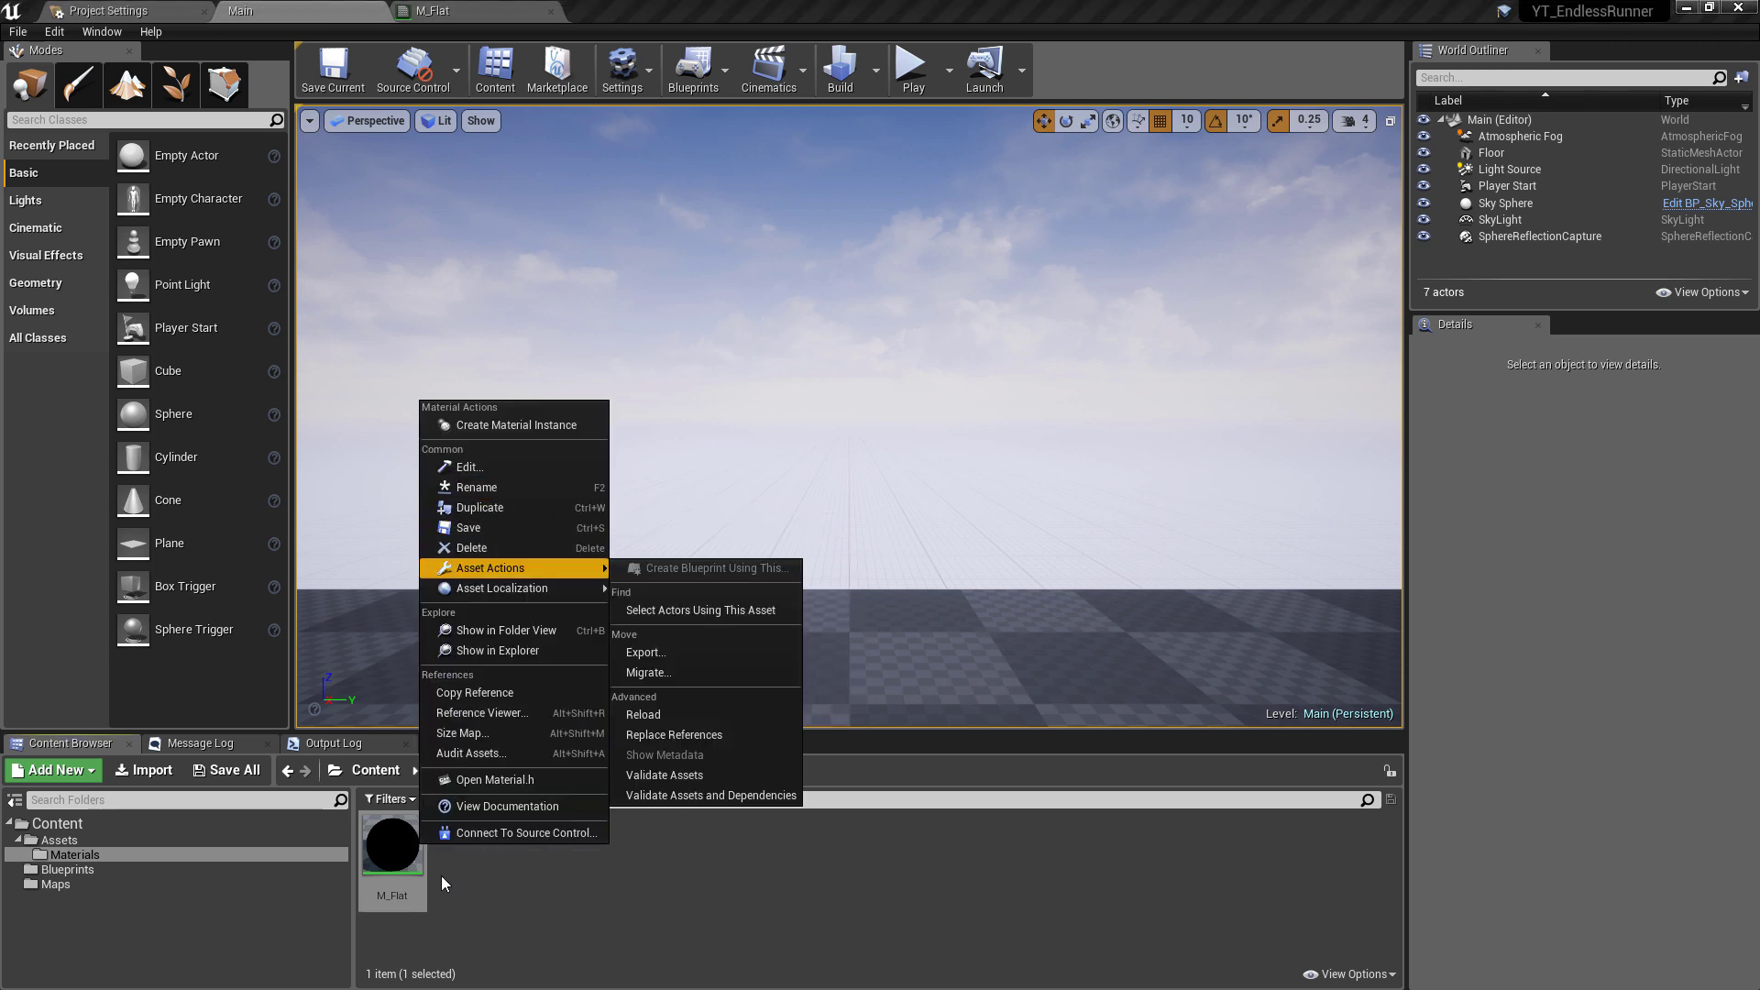
pyautogui.rightClick(392, 839)
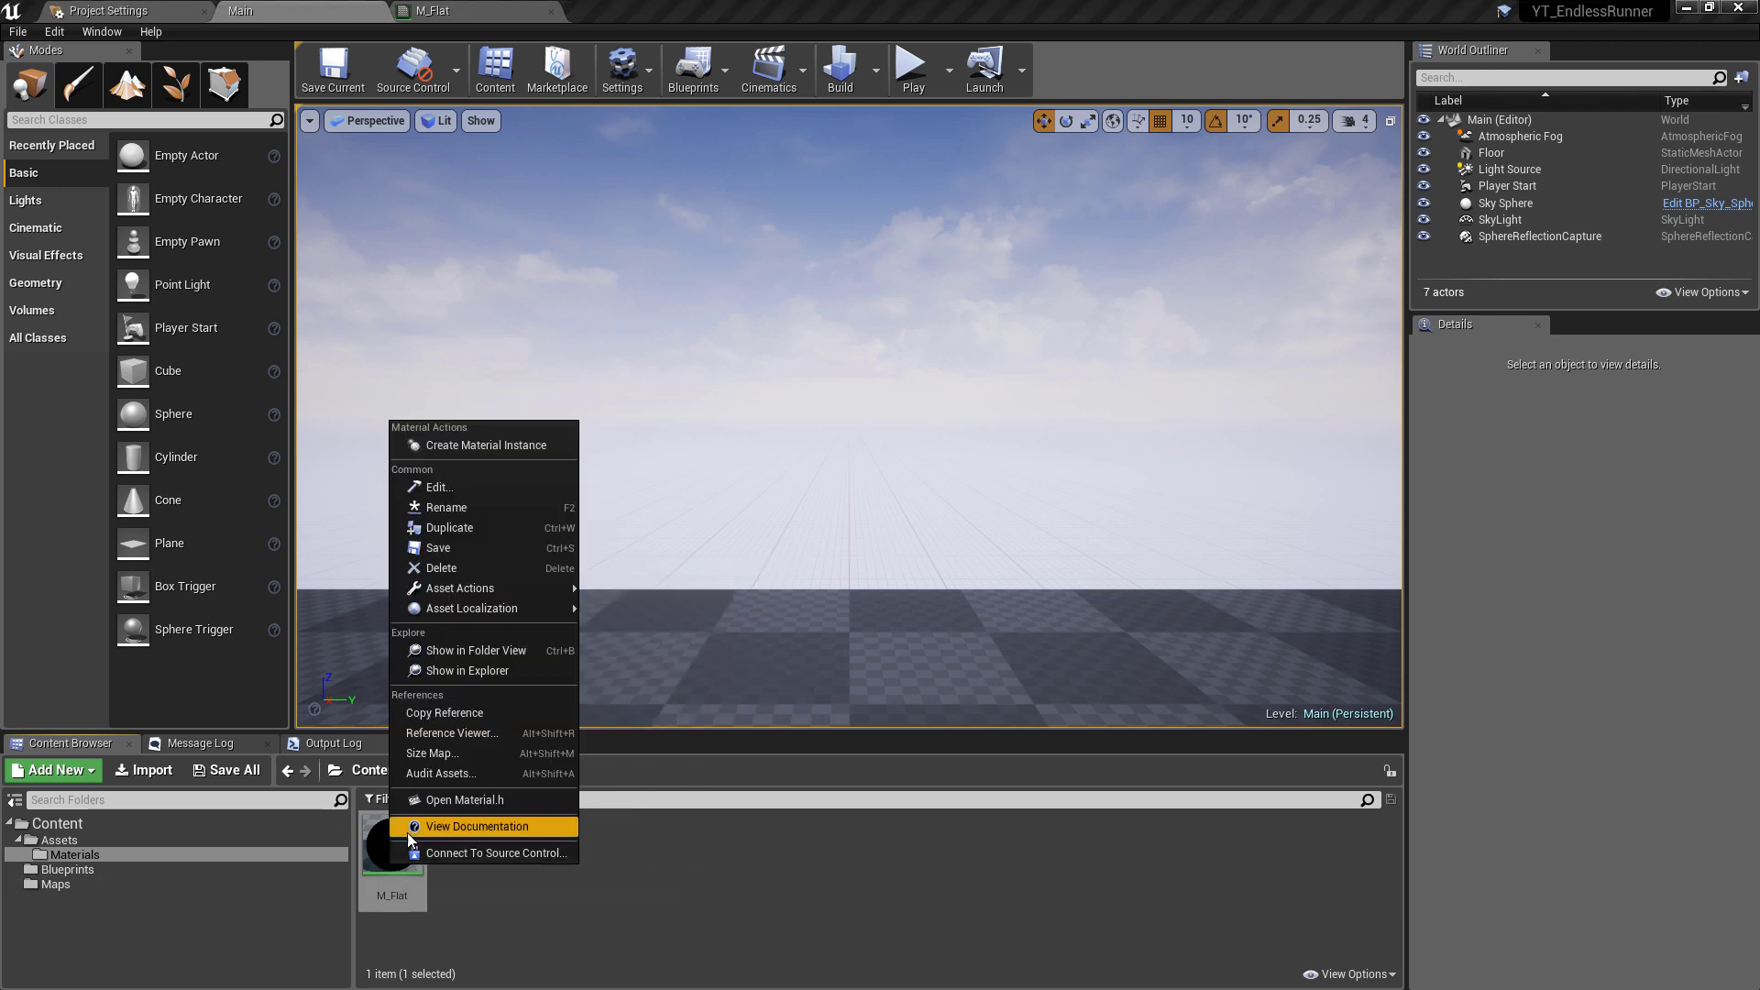
pyautogui.click(460, 442)
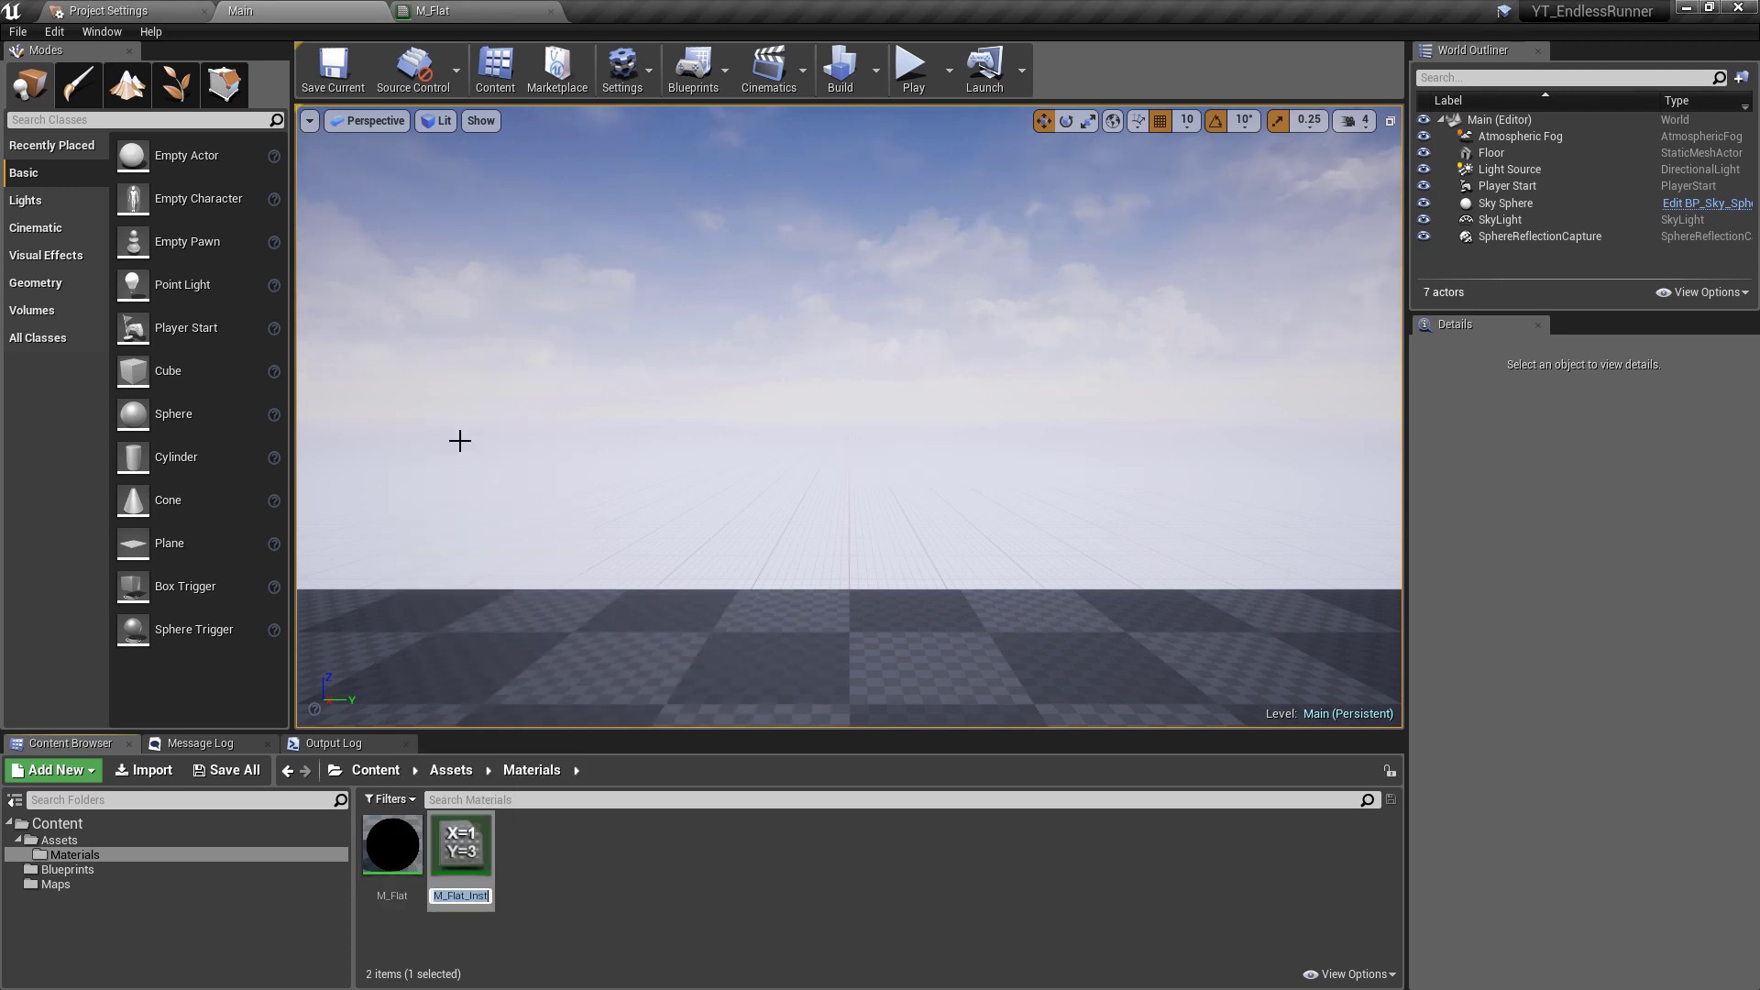
pyautogui.write('MI')
pyautogui.write('_FlatWhi')
pyautogui.write('te')
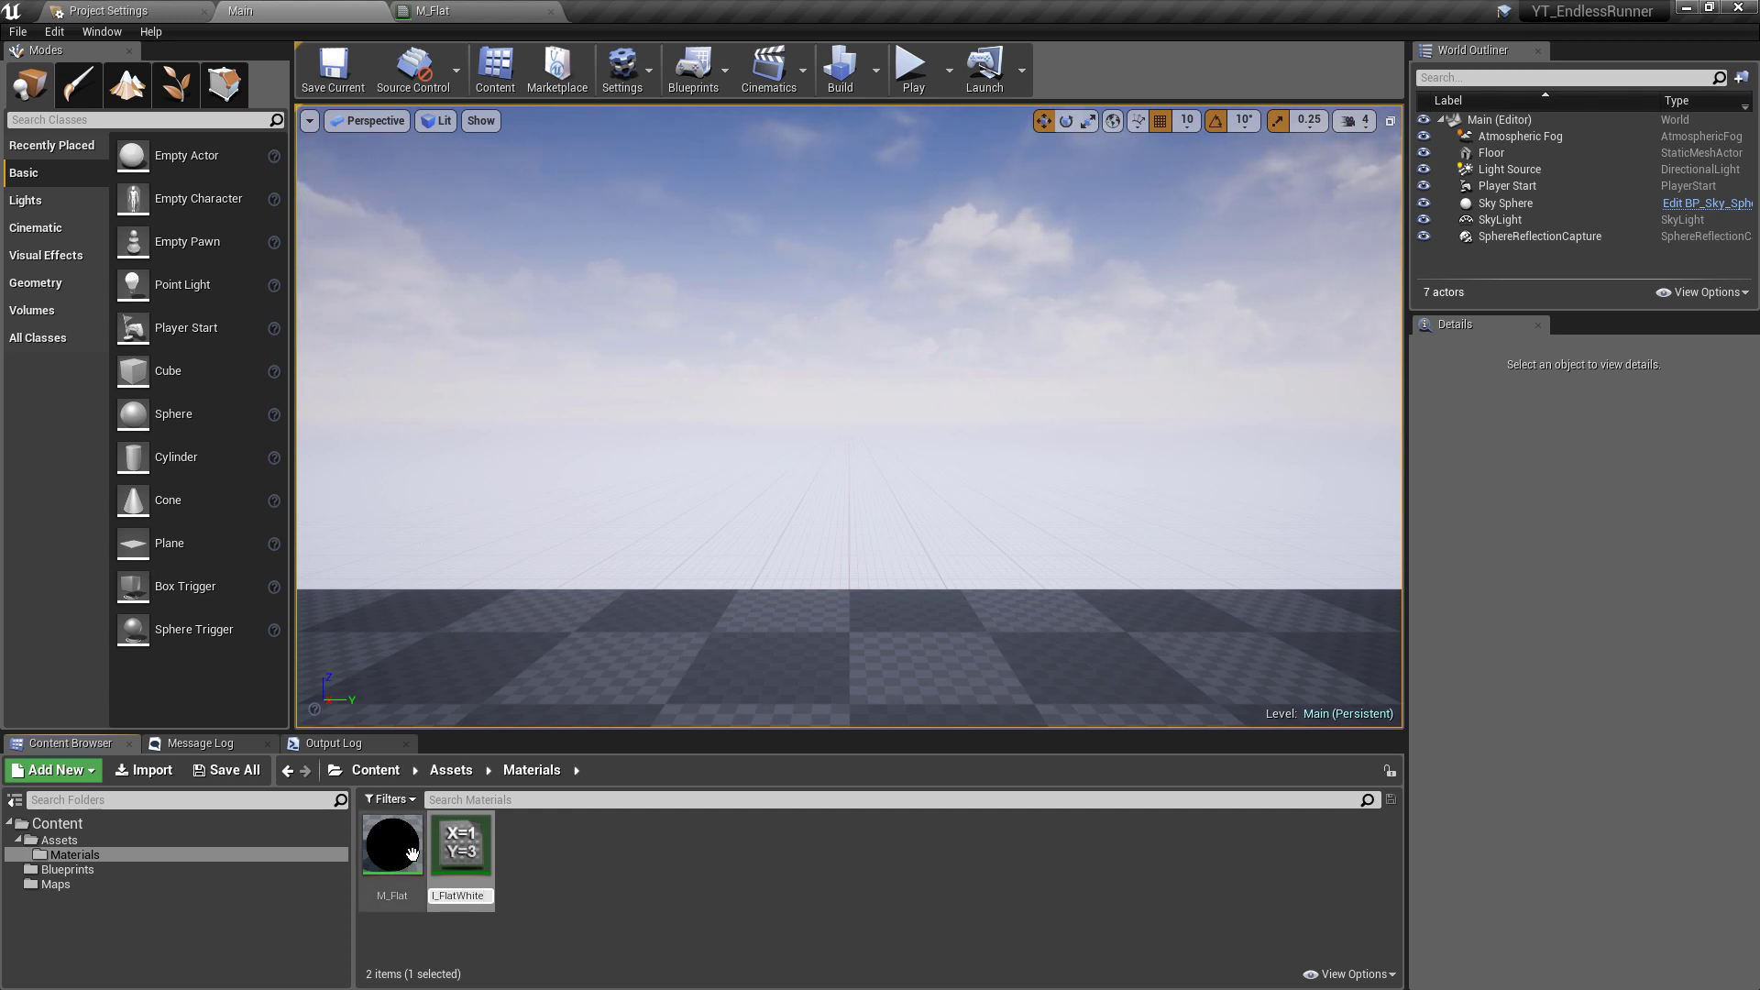
pyautogui.press('Return')
# Step: Override MI_FlatWhite's Colour parameter with a near-white of value about 0.92 and return to the Main level
pyautogui.doubleClick(472, 857)
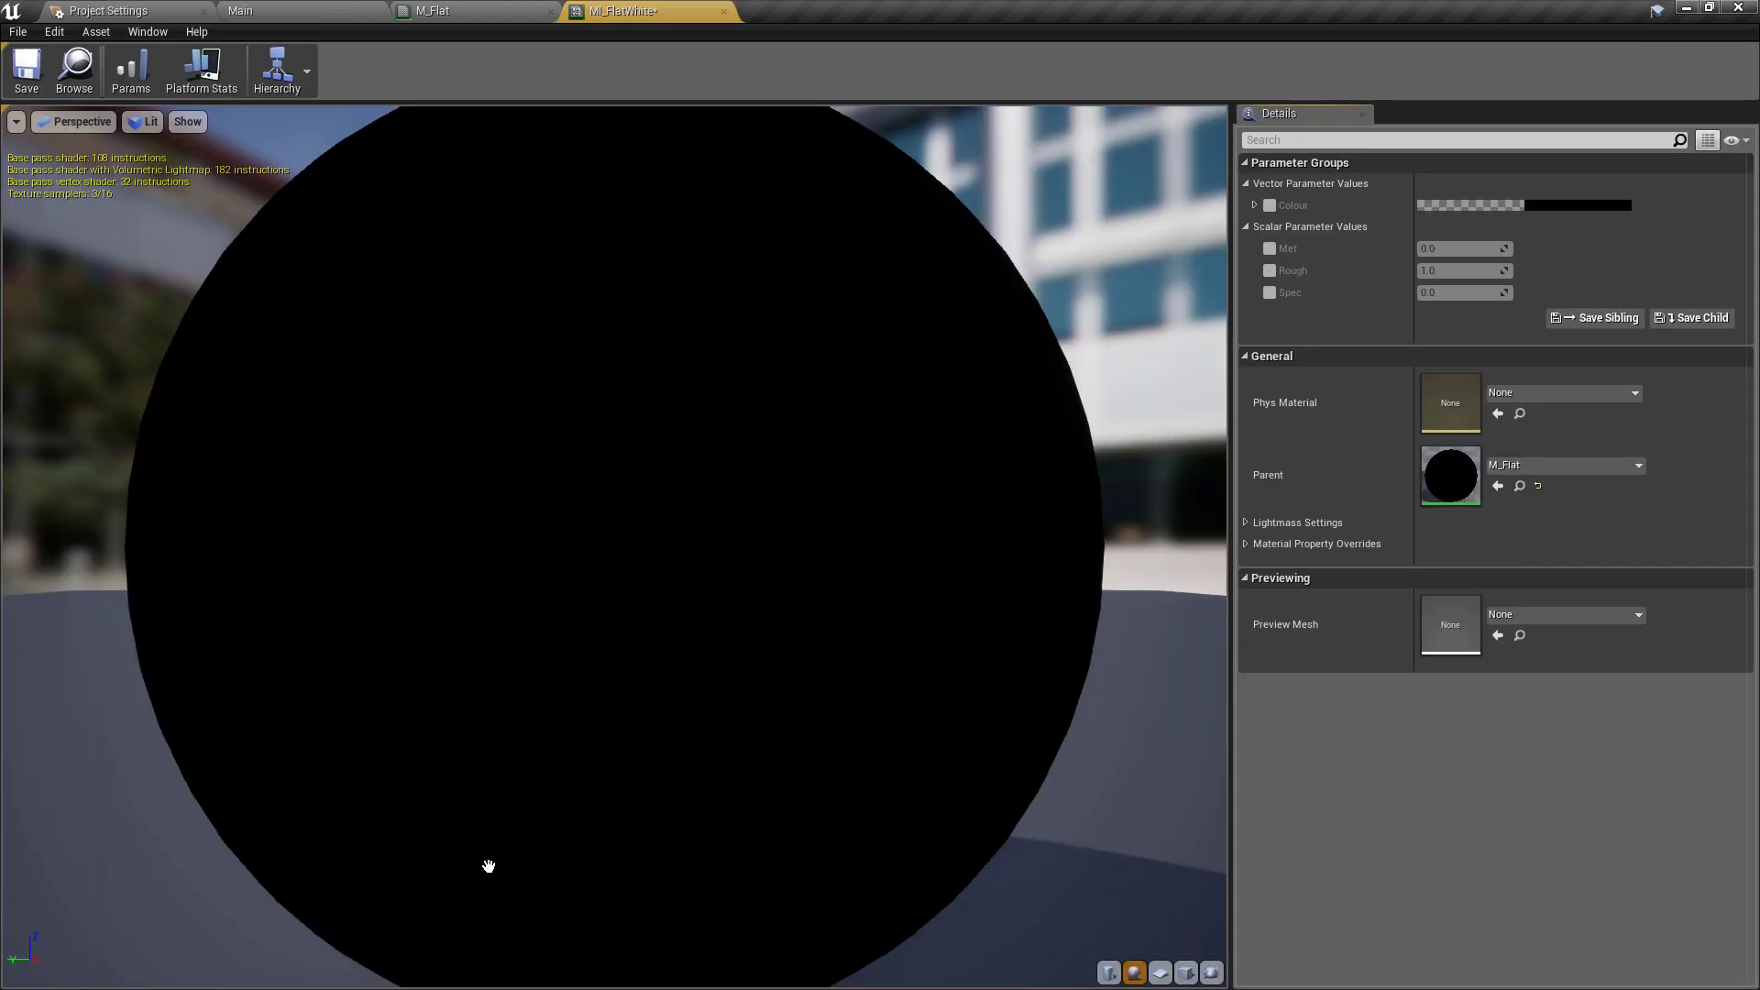
pyautogui.click(1269, 206)
pyautogui.click(1520, 214)
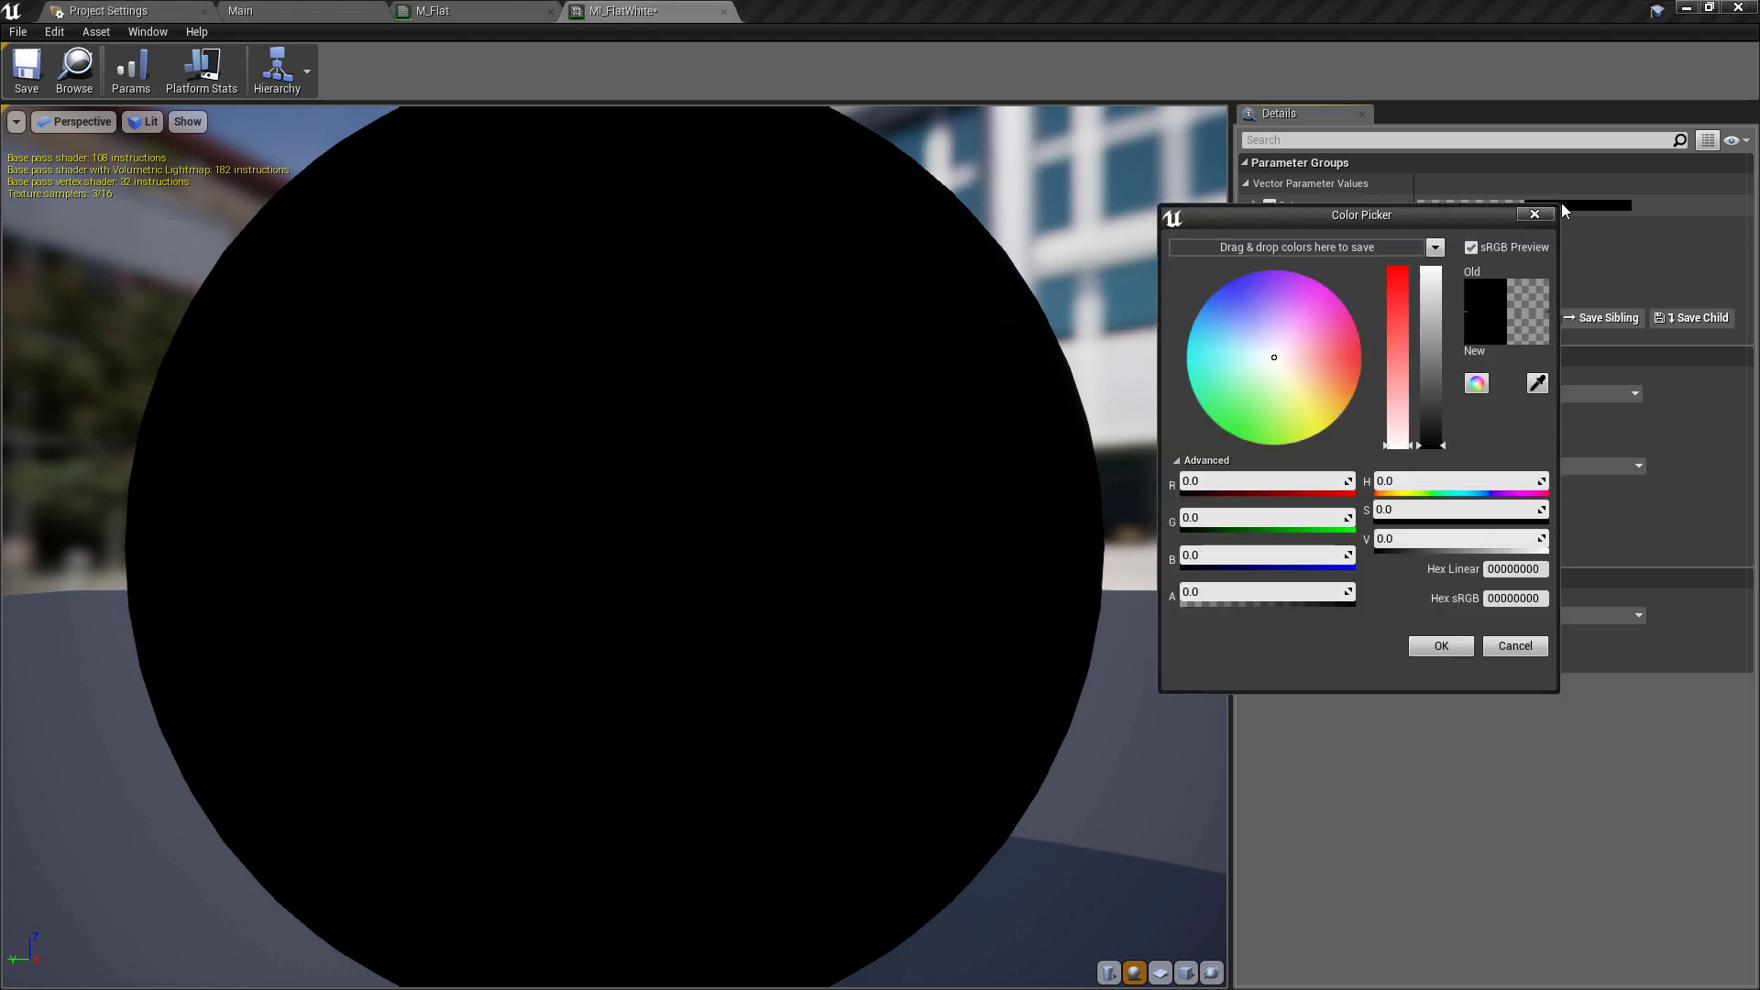
pyautogui.moveTo(1430, 444); pyautogui.dragTo(1430, 284)
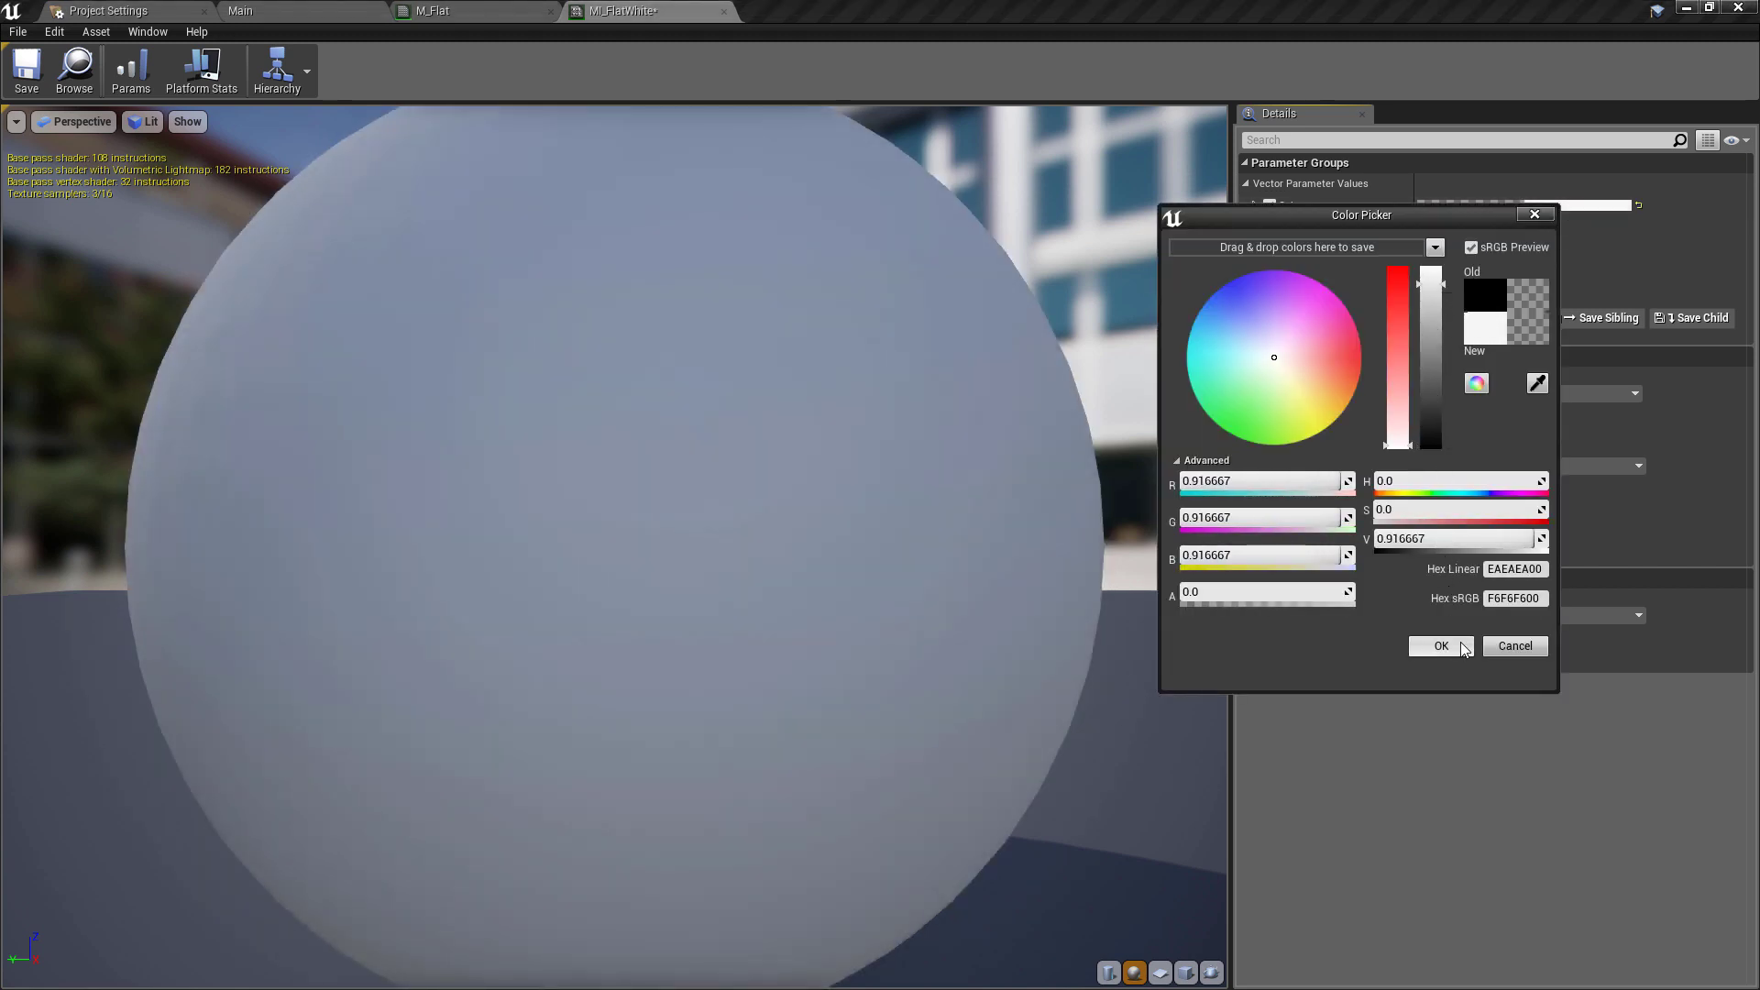
pyautogui.click(1441, 645)
pyautogui.click(477, 9)
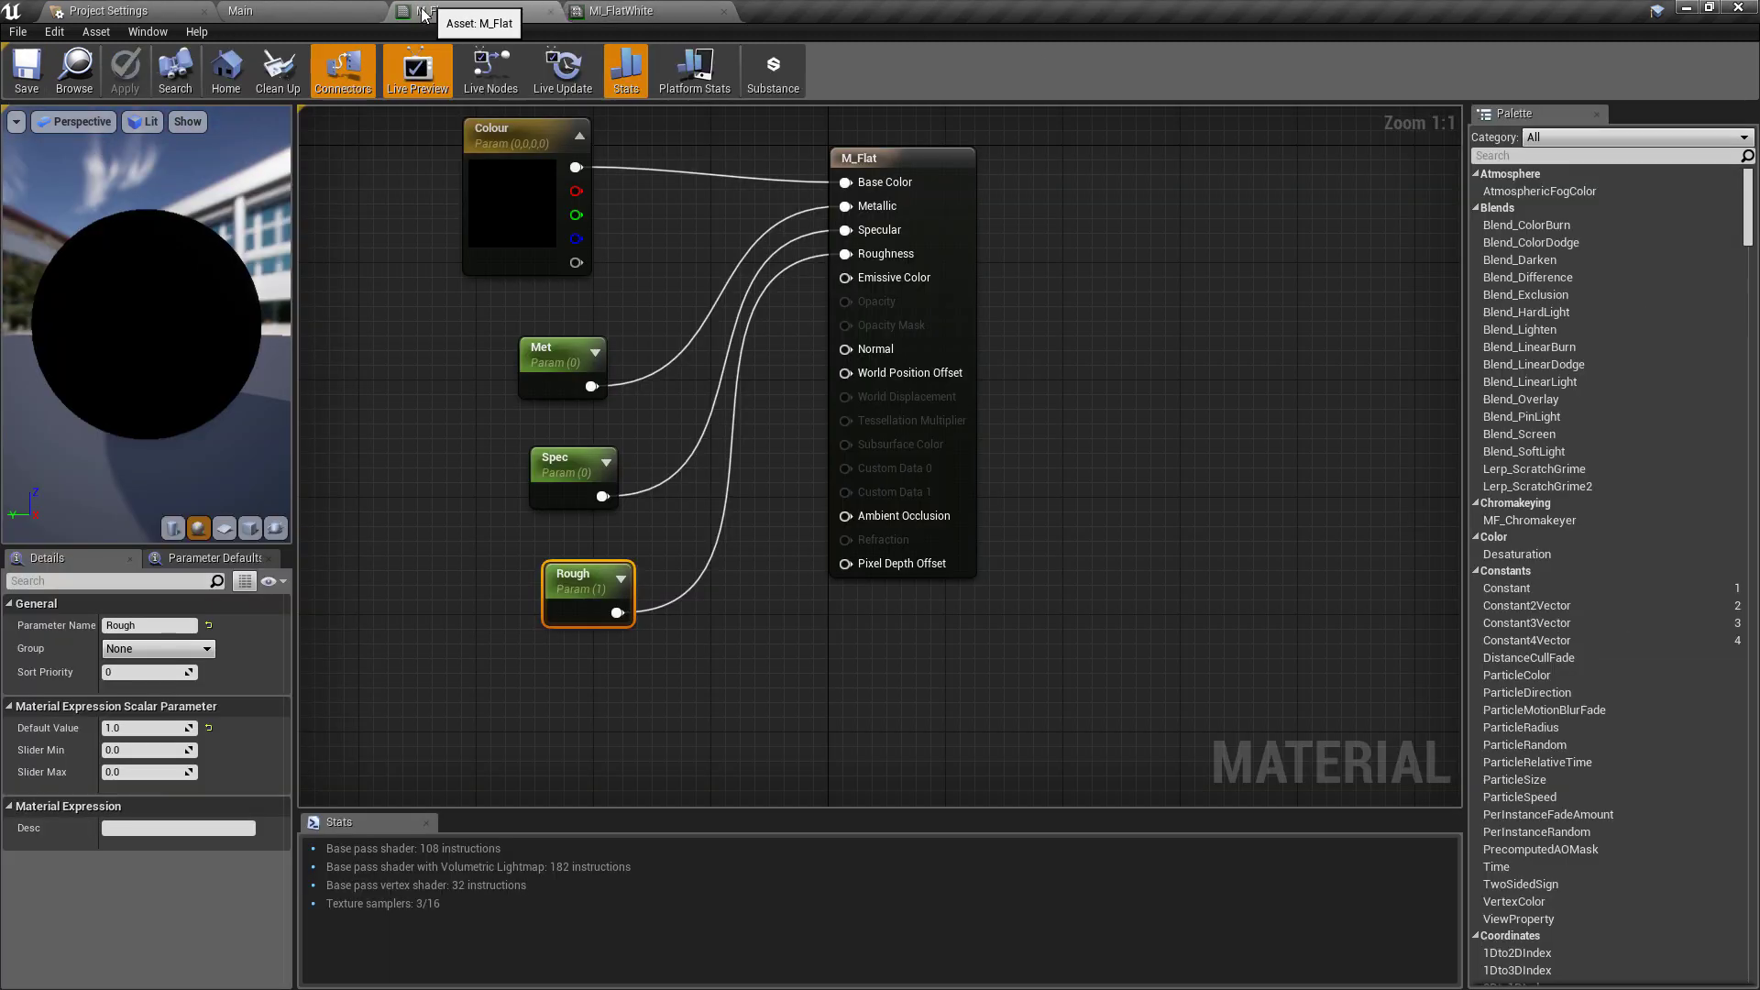
pyautogui.click(294, 10)
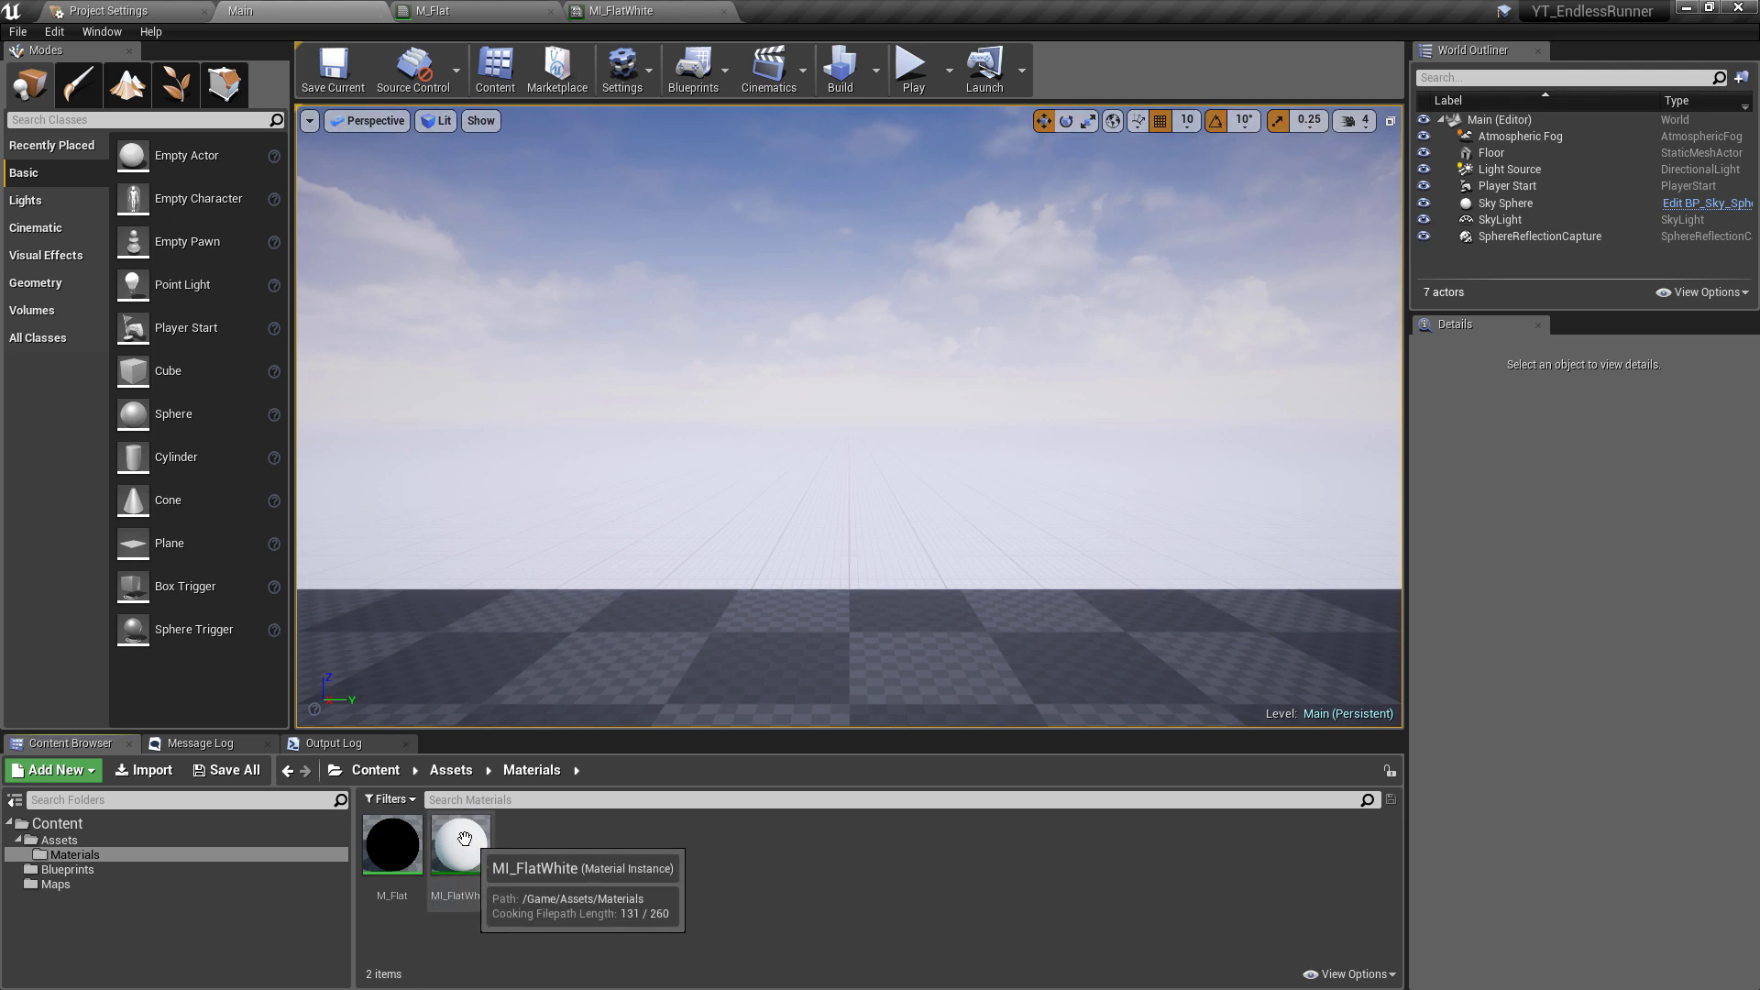
# Step: Duplicate MI_FlatWhite and name the copy MI_FlatGrey
pyautogui.click(474, 866)
pyautogui.hotkey('ctrl', 'w')
pyautogui.write('MI_FlatGrey')
pyautogui.press('Return')
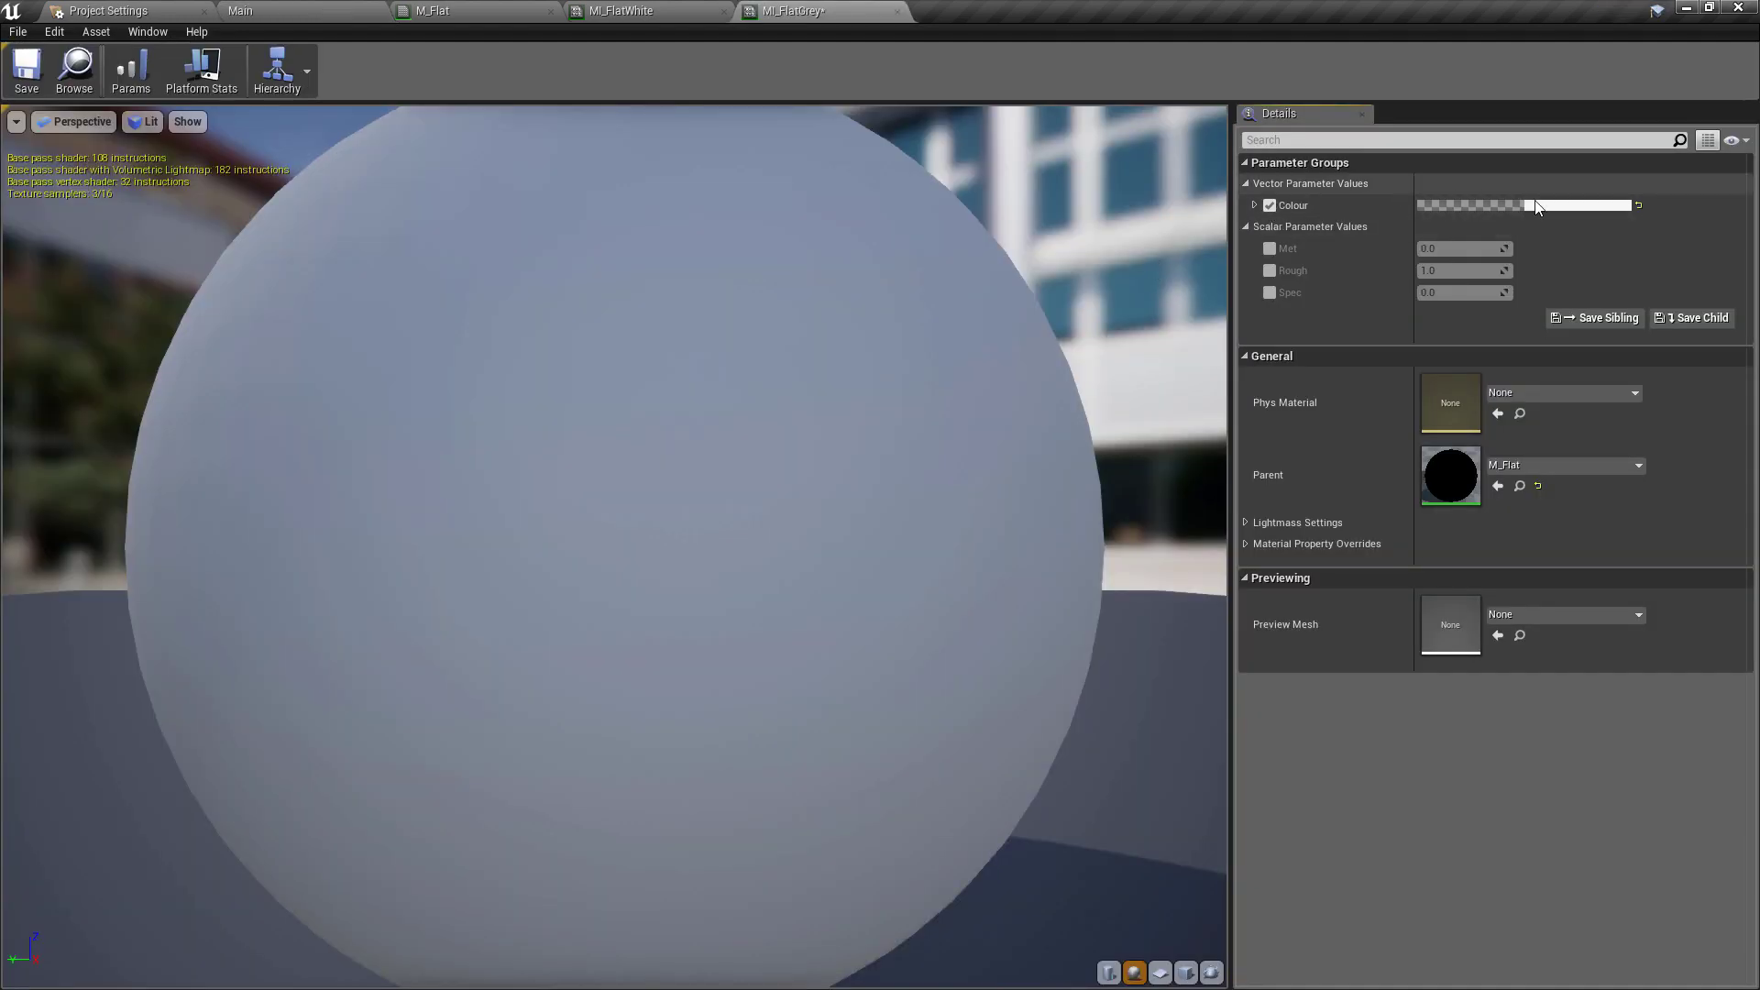
# Step: Set MI_FlatGrey's Colour to a dark grey of value about 0.047, save it and return to the Main level
pyautogui.click(1549, 205)
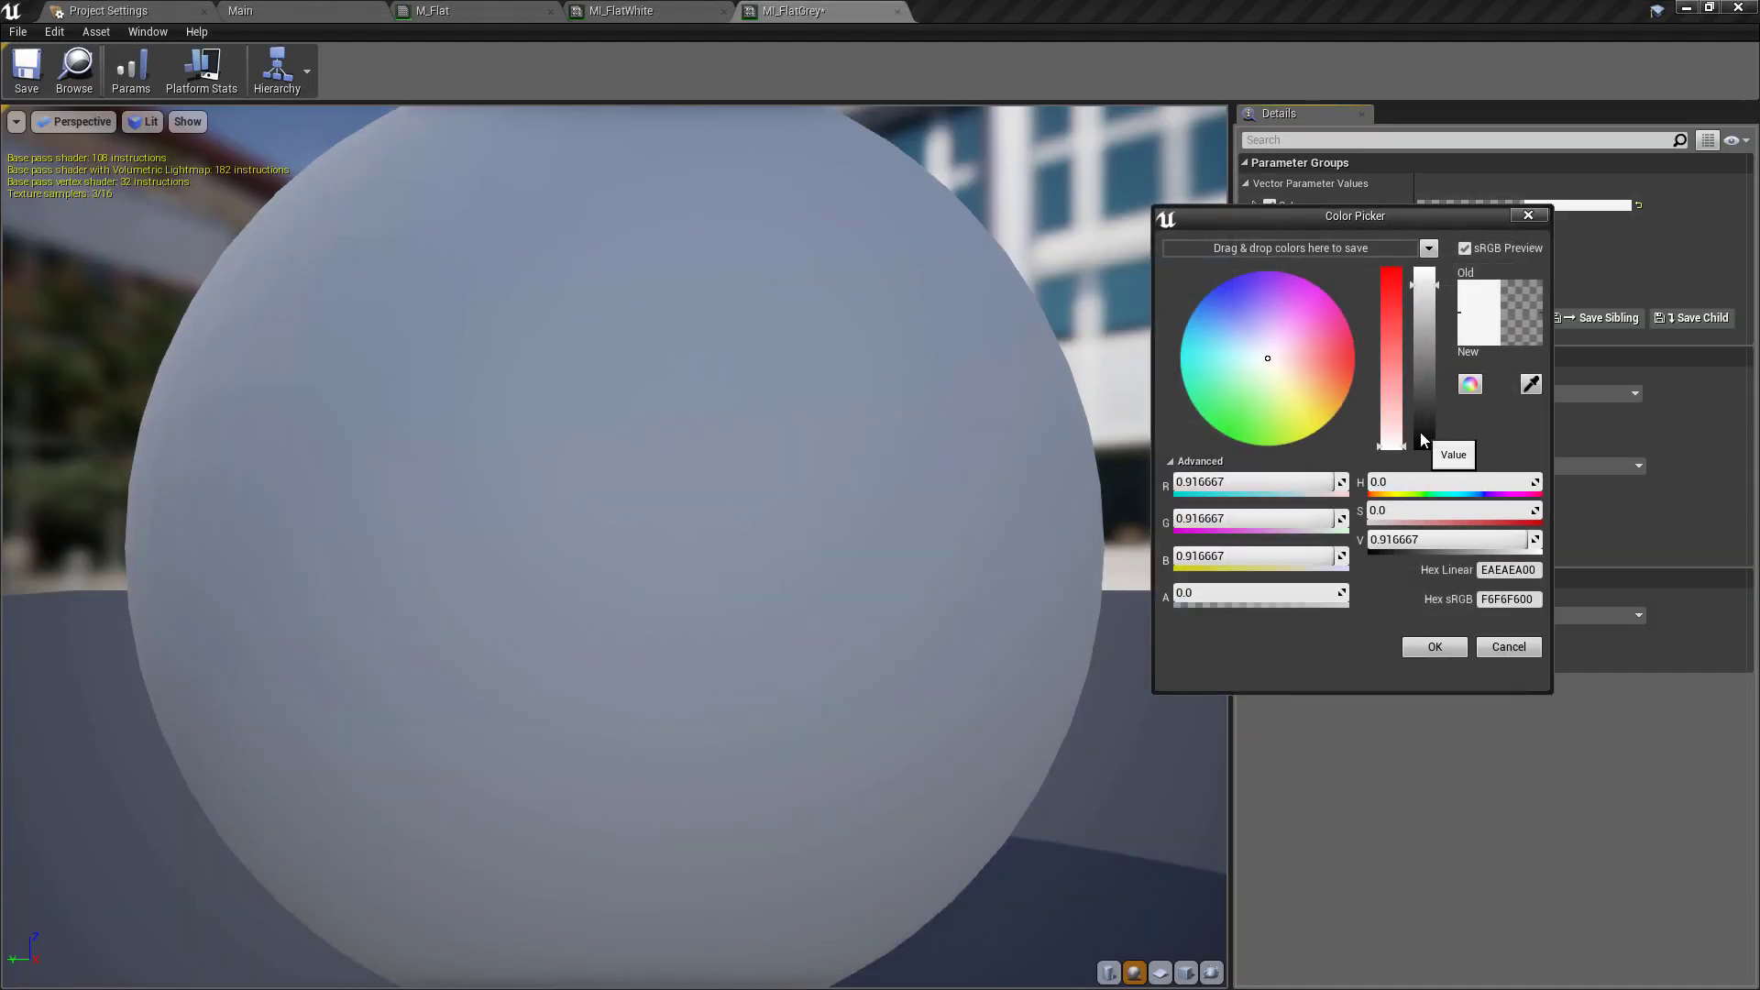
pyautogui.moveTo(1421, 432); pyautogui.dragTo(1424, 438)
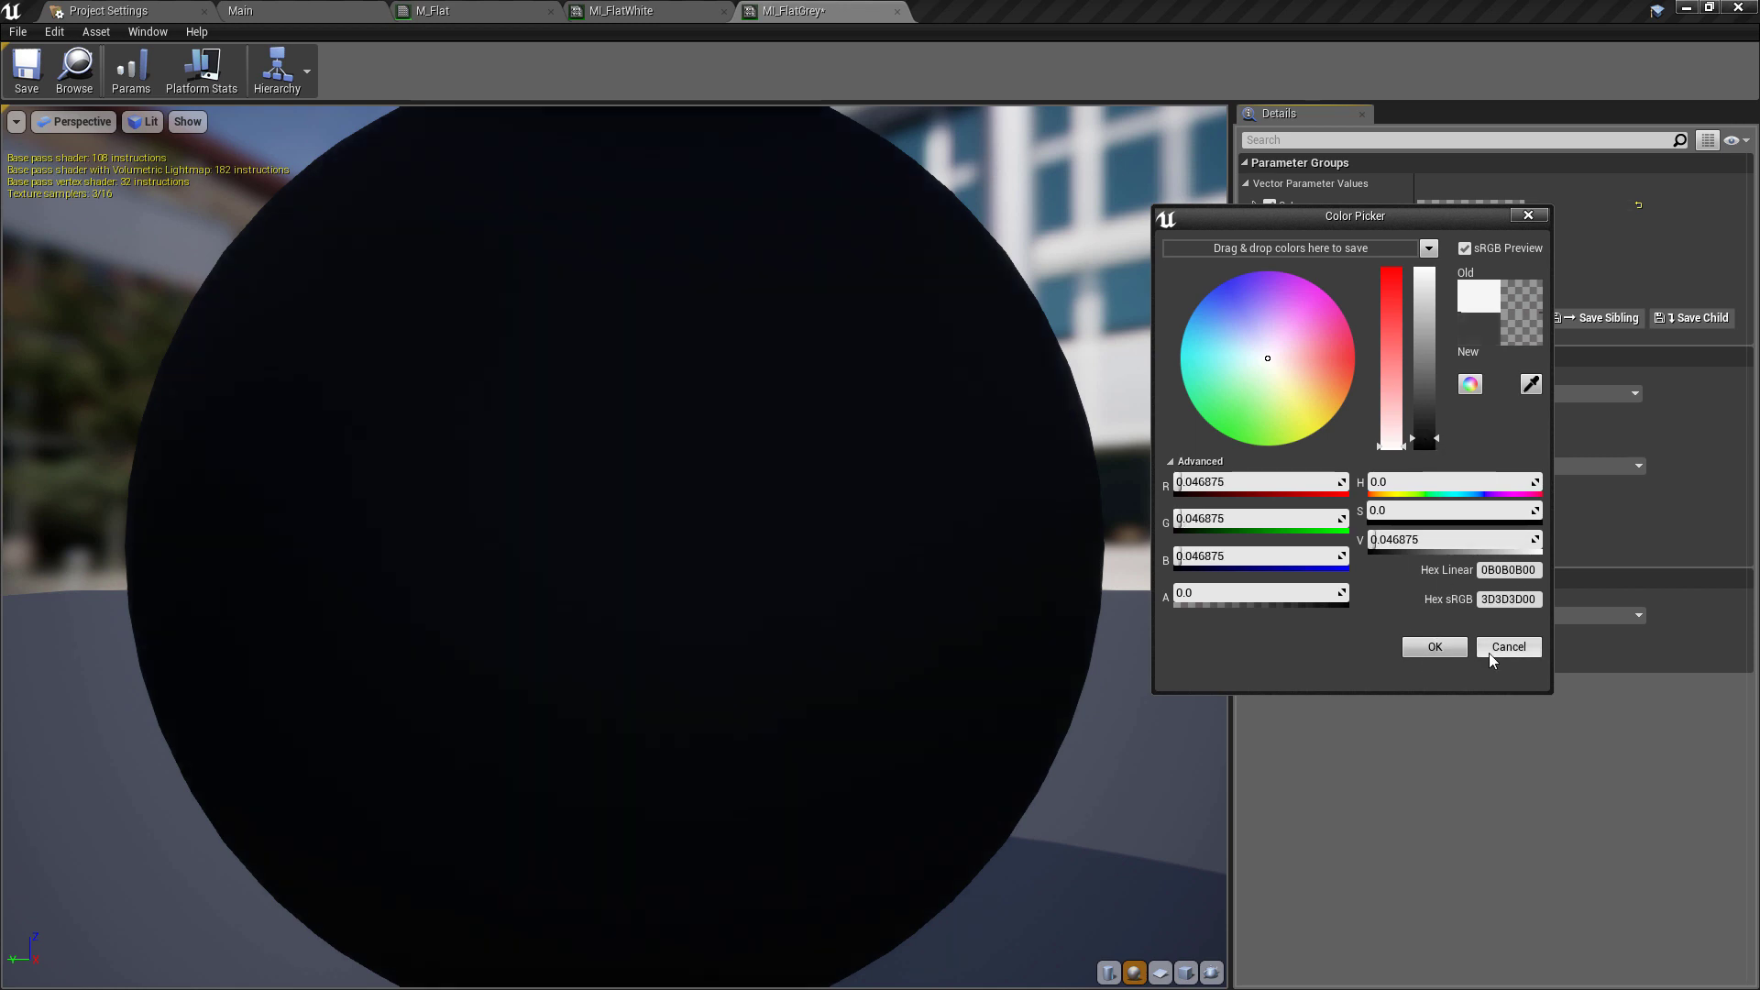
pyautogui.click(1436, 647)
pyautogui.click(26, 69)
pyautogui.click(240, 10)
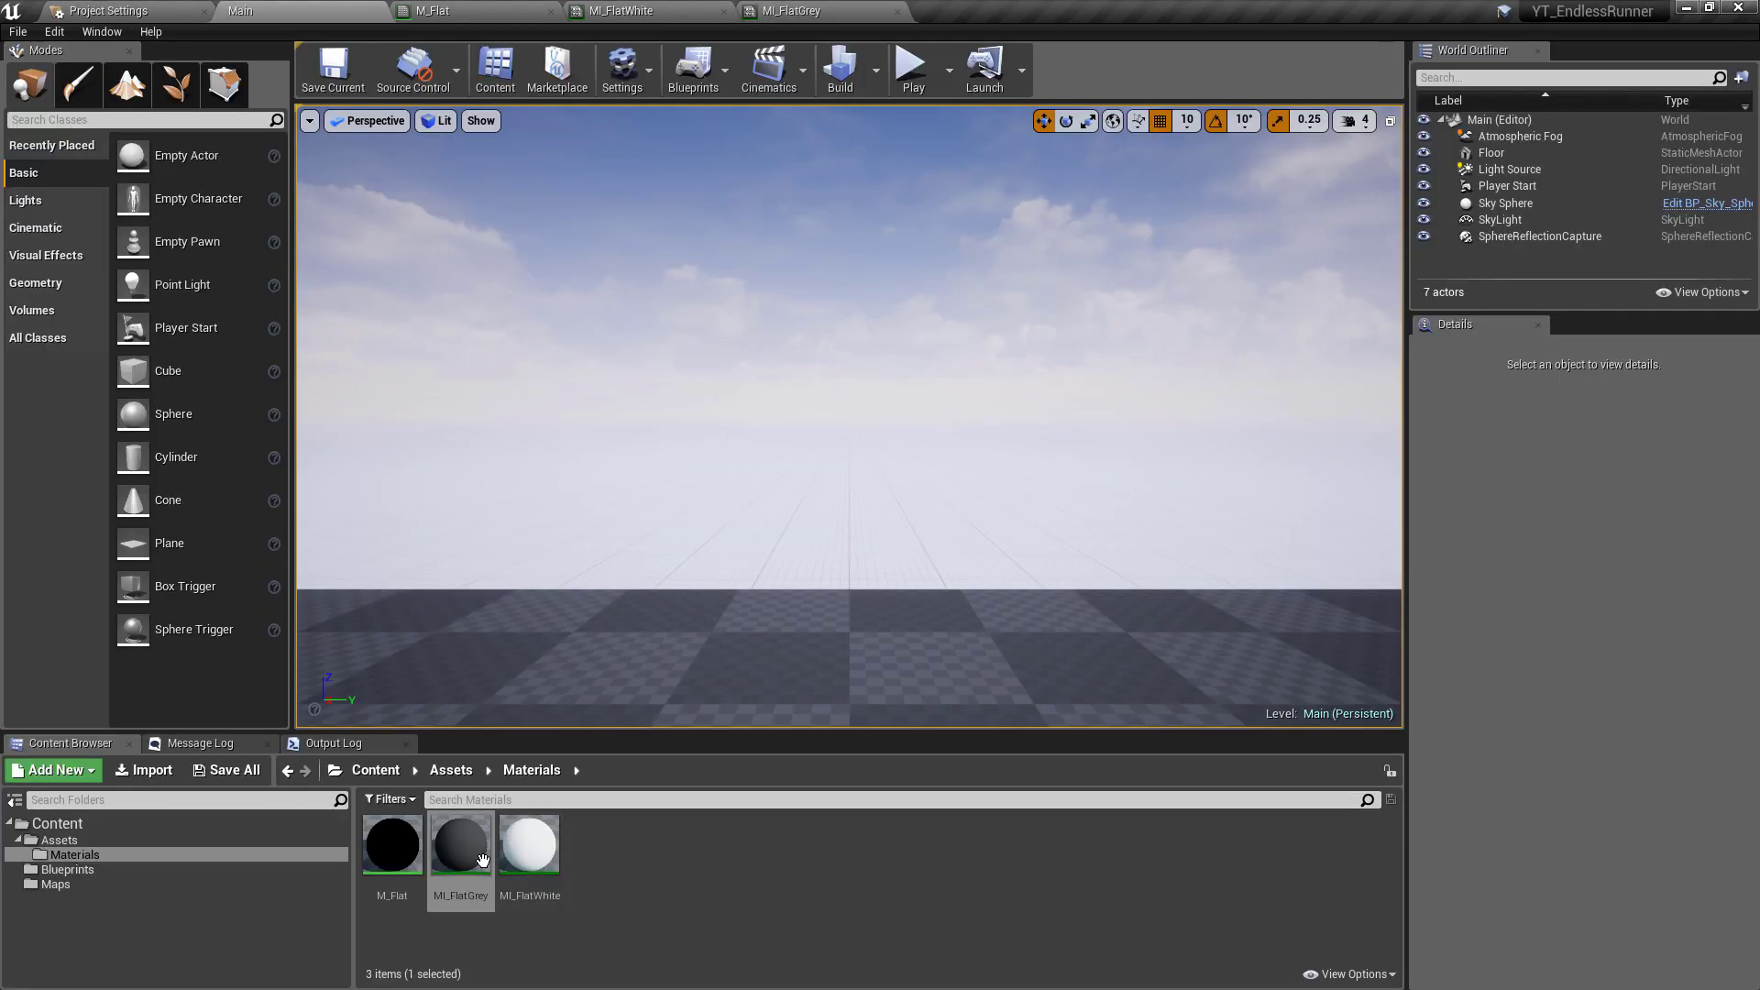
# Step: Duplicate MI_FlatGrey and name the copy MI_FlatRed
pyautogui.hotkey('ctrl', 'w')
pyautogui.write('MI_FlatRed')
pyautogui.press('Return')
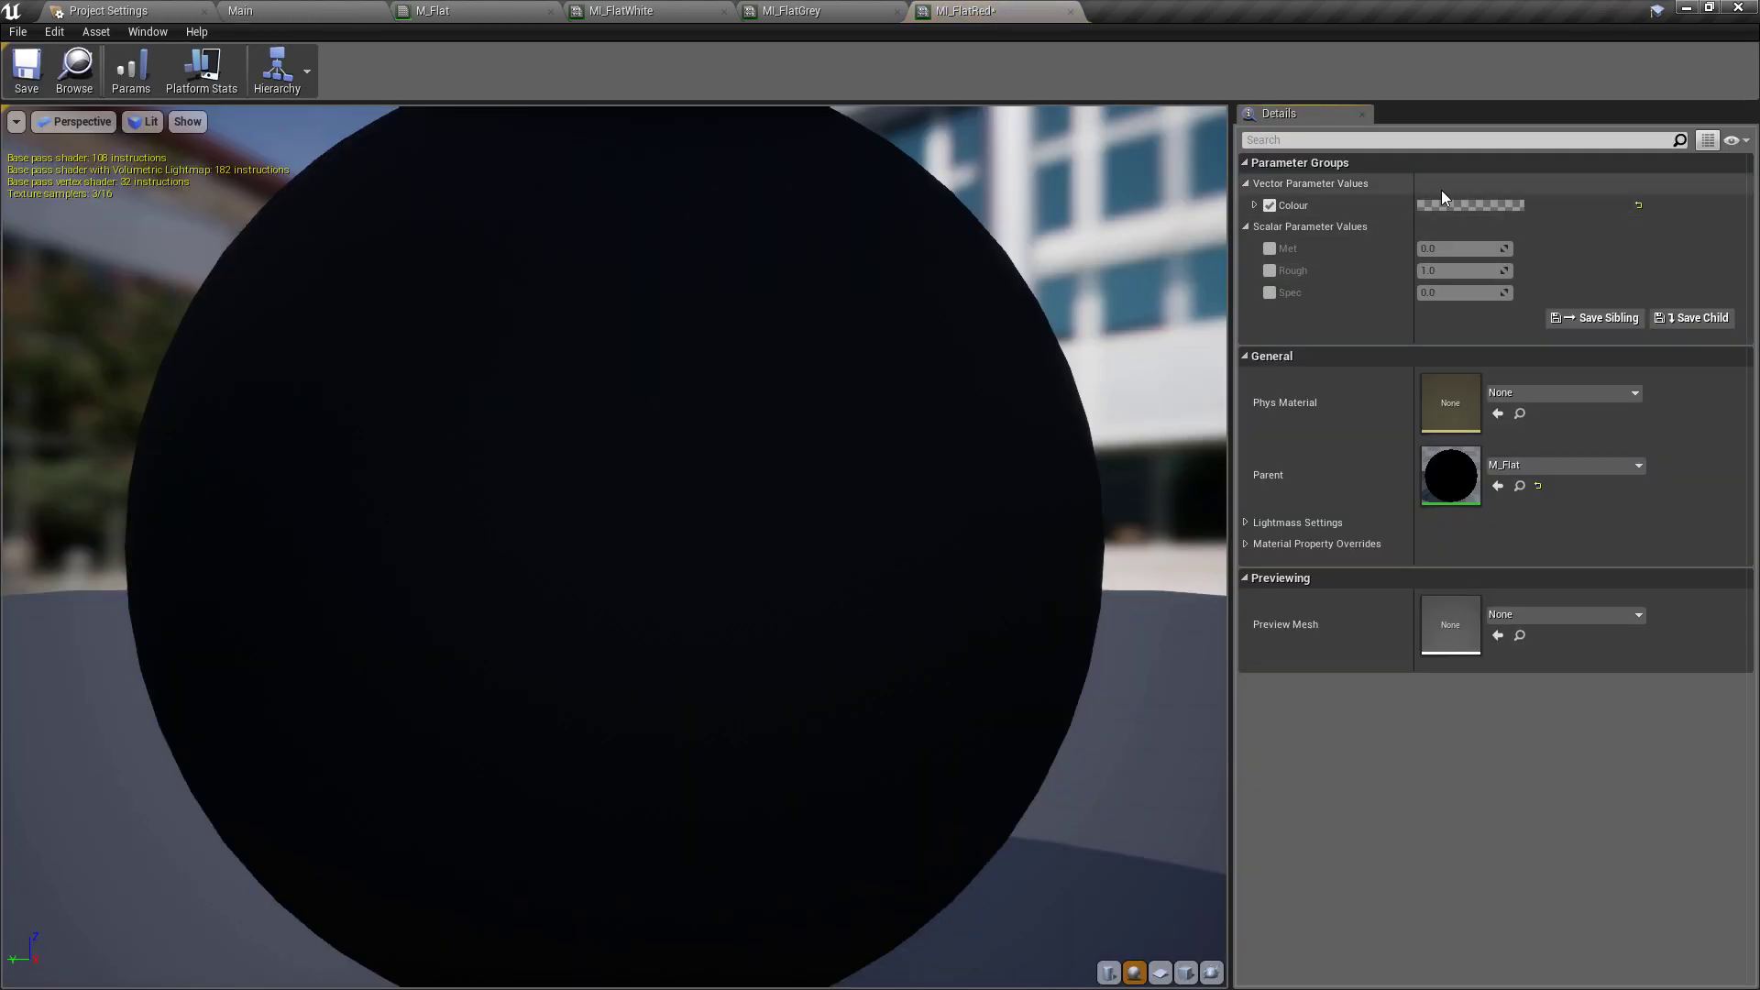
# Step: Set MI_FlatRed's Colour parameter to a bright, fully saturated orange
pyautogui.click(1466, 205)
pyautogui.moveTo(1273, 401); pyautogui.dragTo(1398, 340)
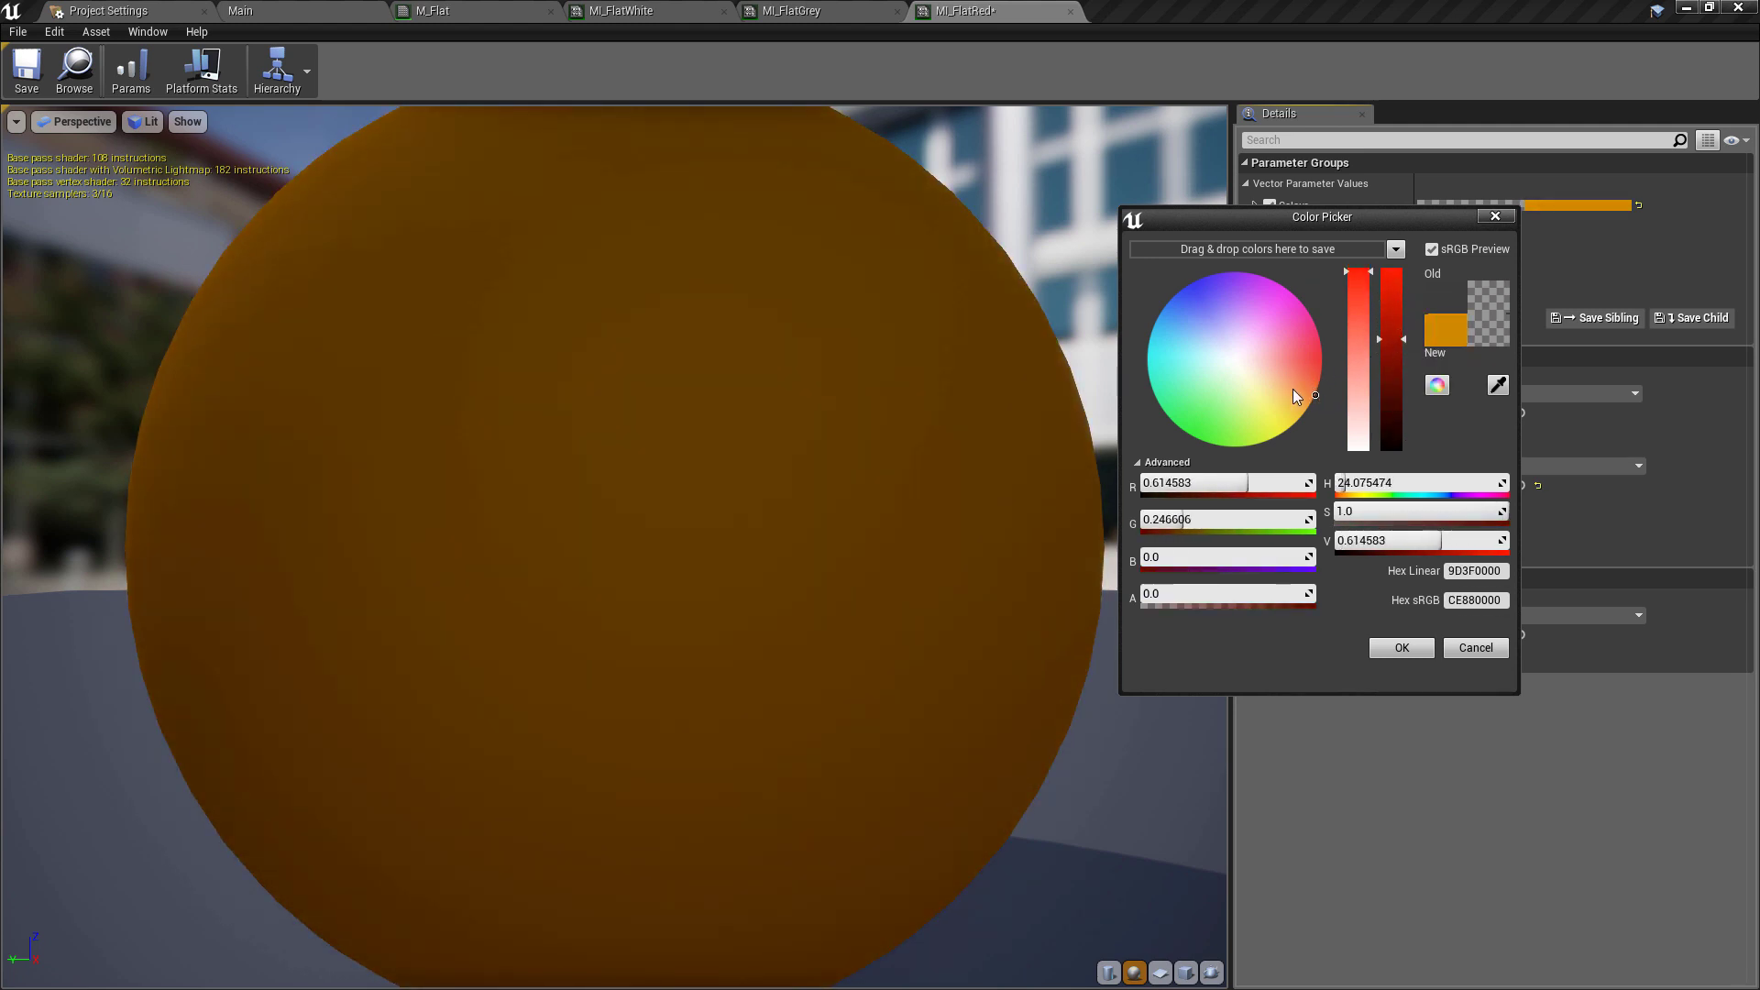
pyautogui.moveTo(1295, 389); pyautogui.dragTo(1343, 381)
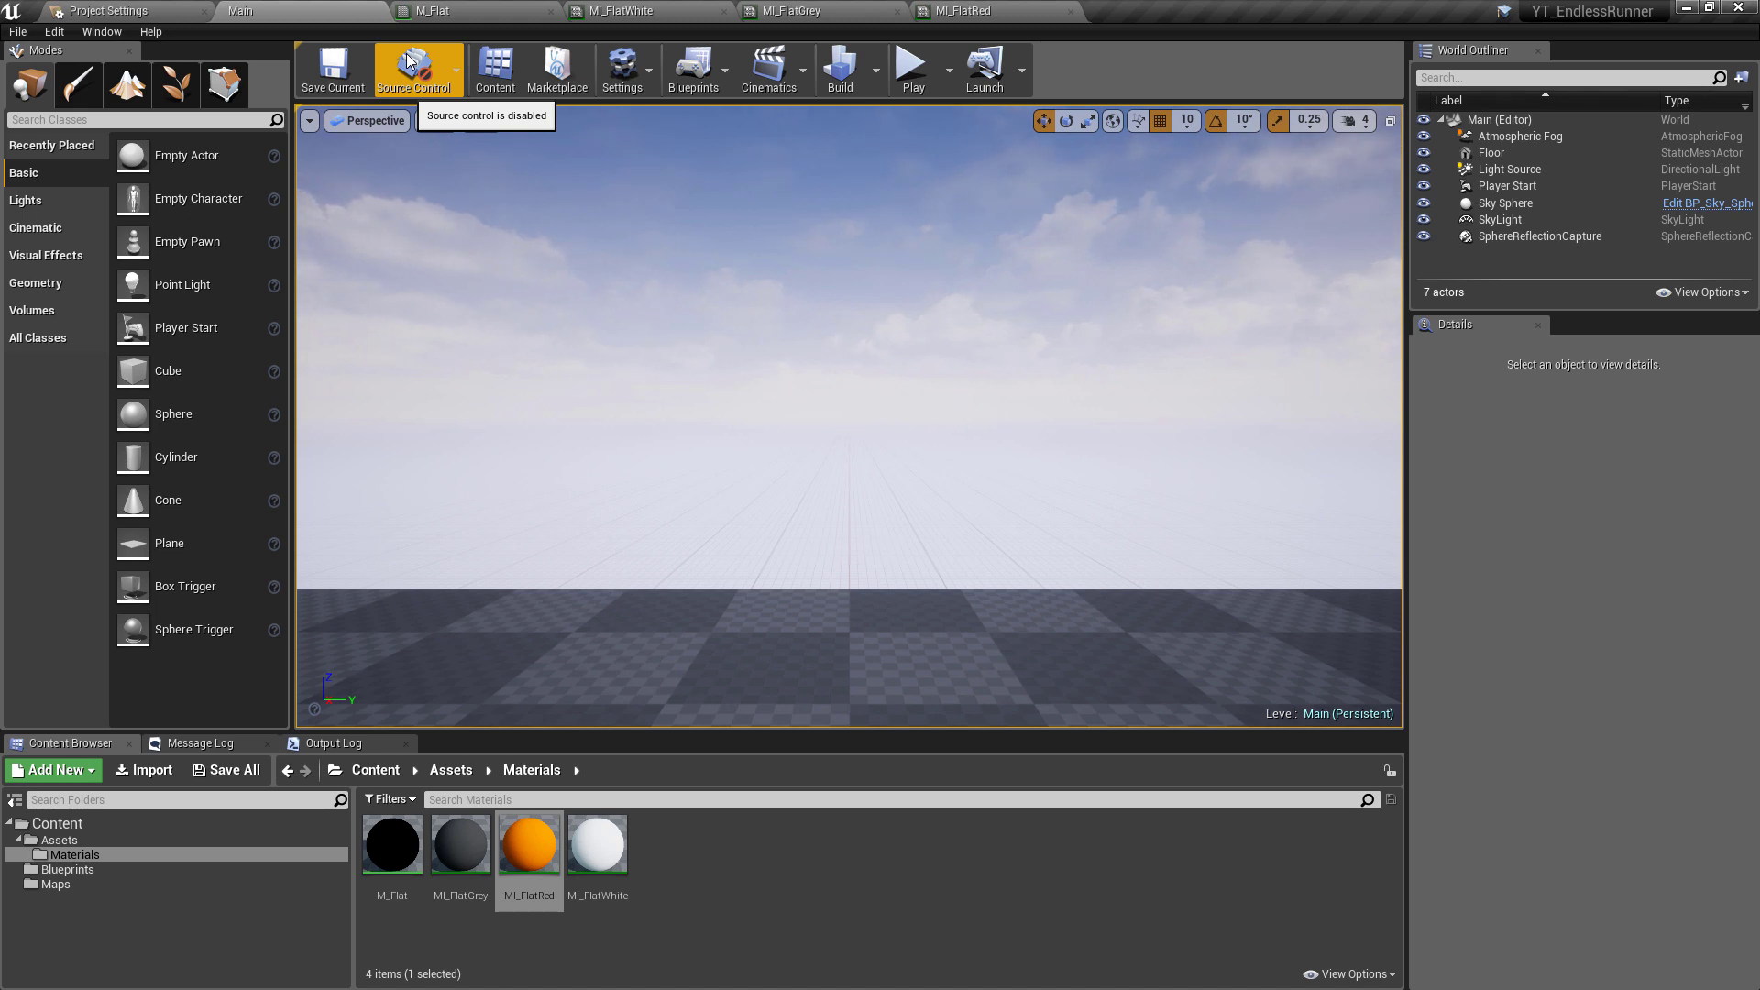
# Step: Delete the sphere reflection capture and the existing sky light from the Main level
pyautogui.moveTo(907, 369); pyautogui.dragTo(919, 390, button='right')
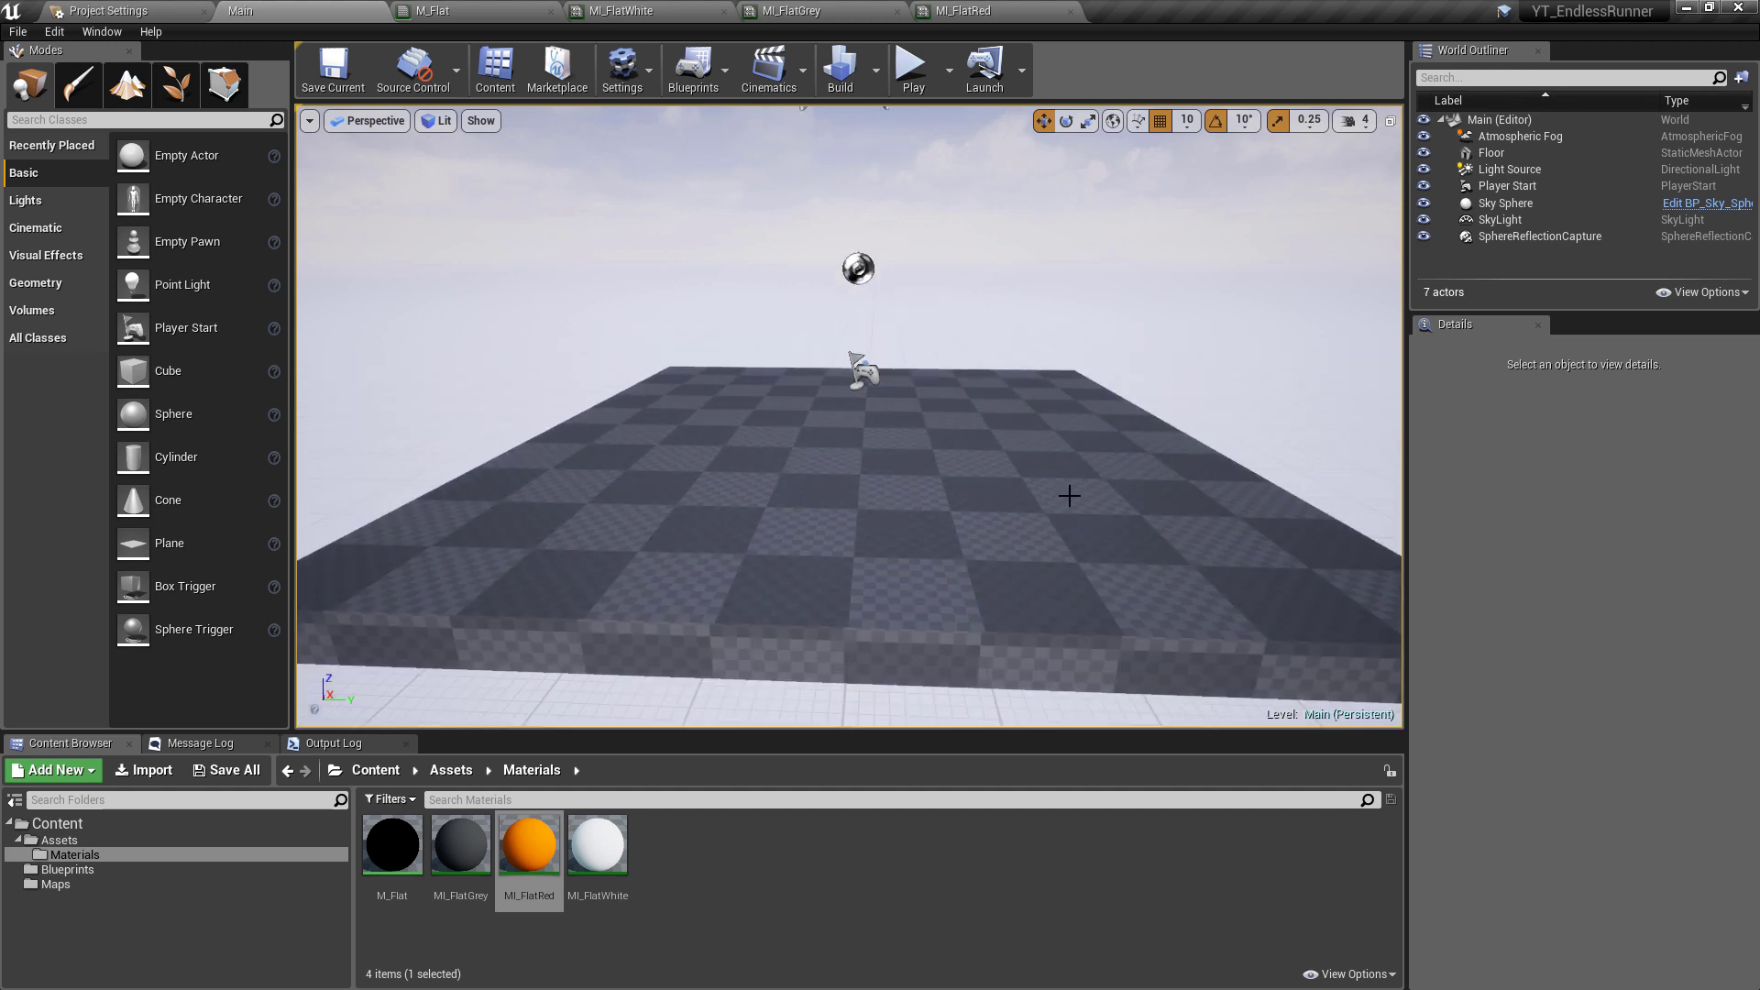
pyautogui.click(858, 268)
pyautogui.press('Delete')
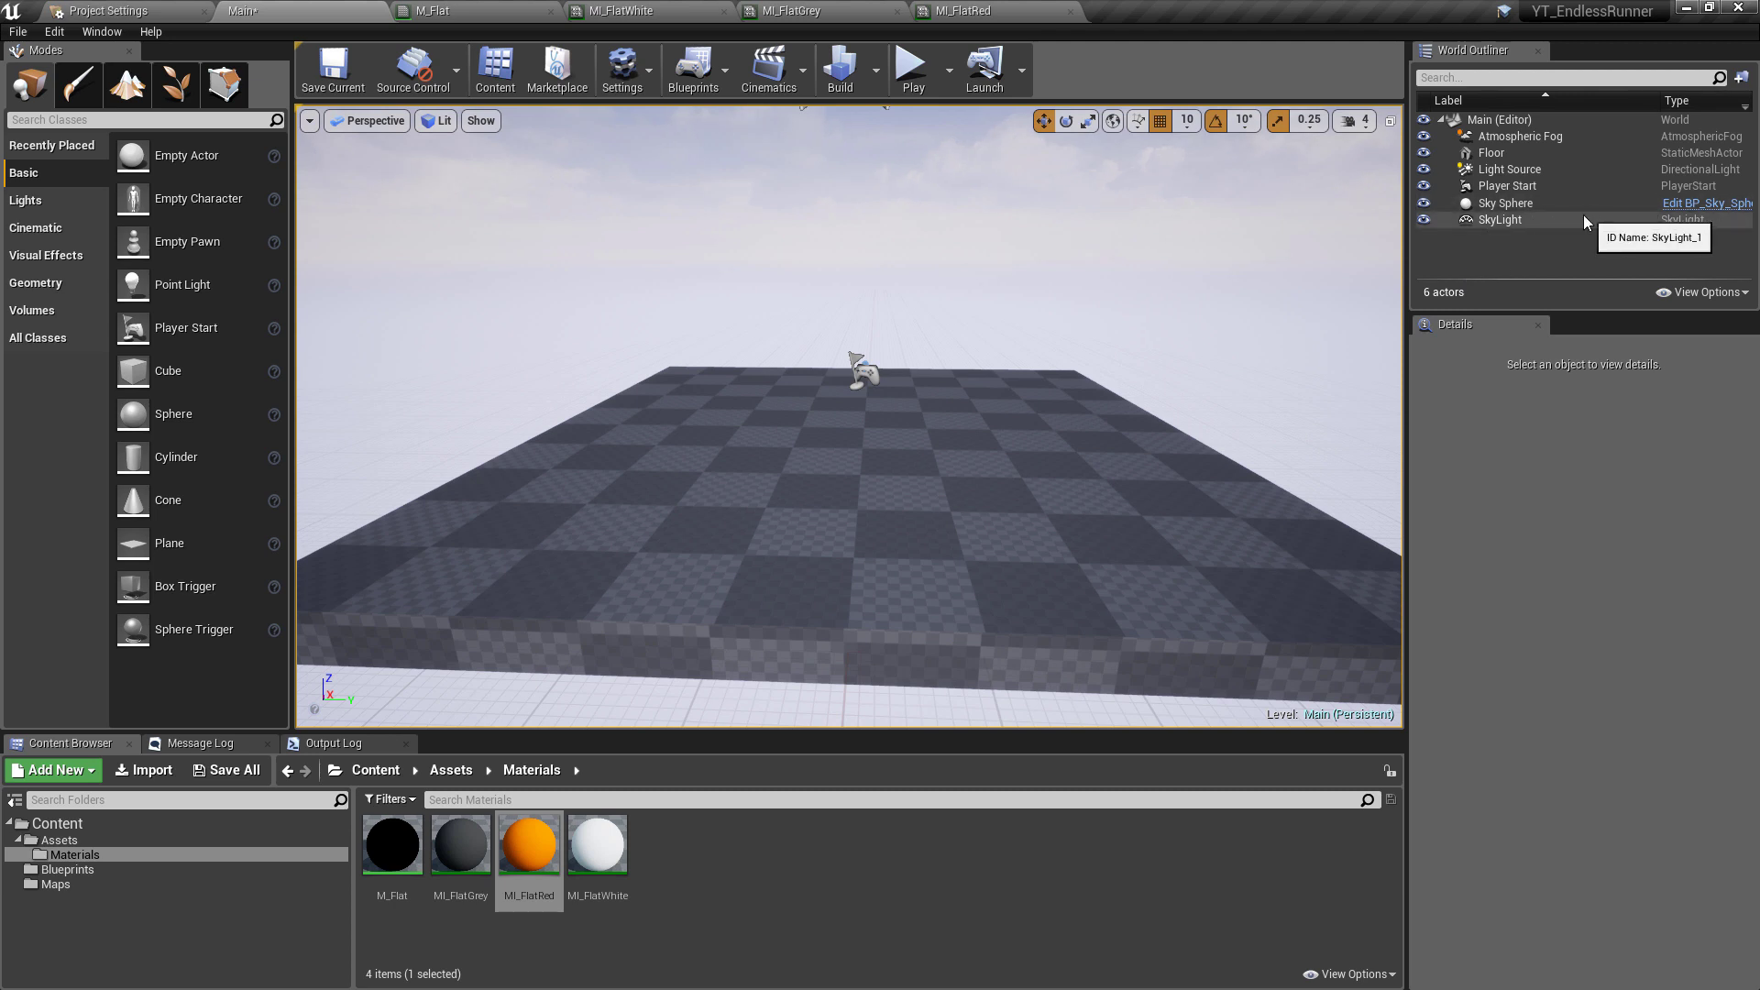
pyautogui.click(1496, 220)
pyautogui.press('Delete')
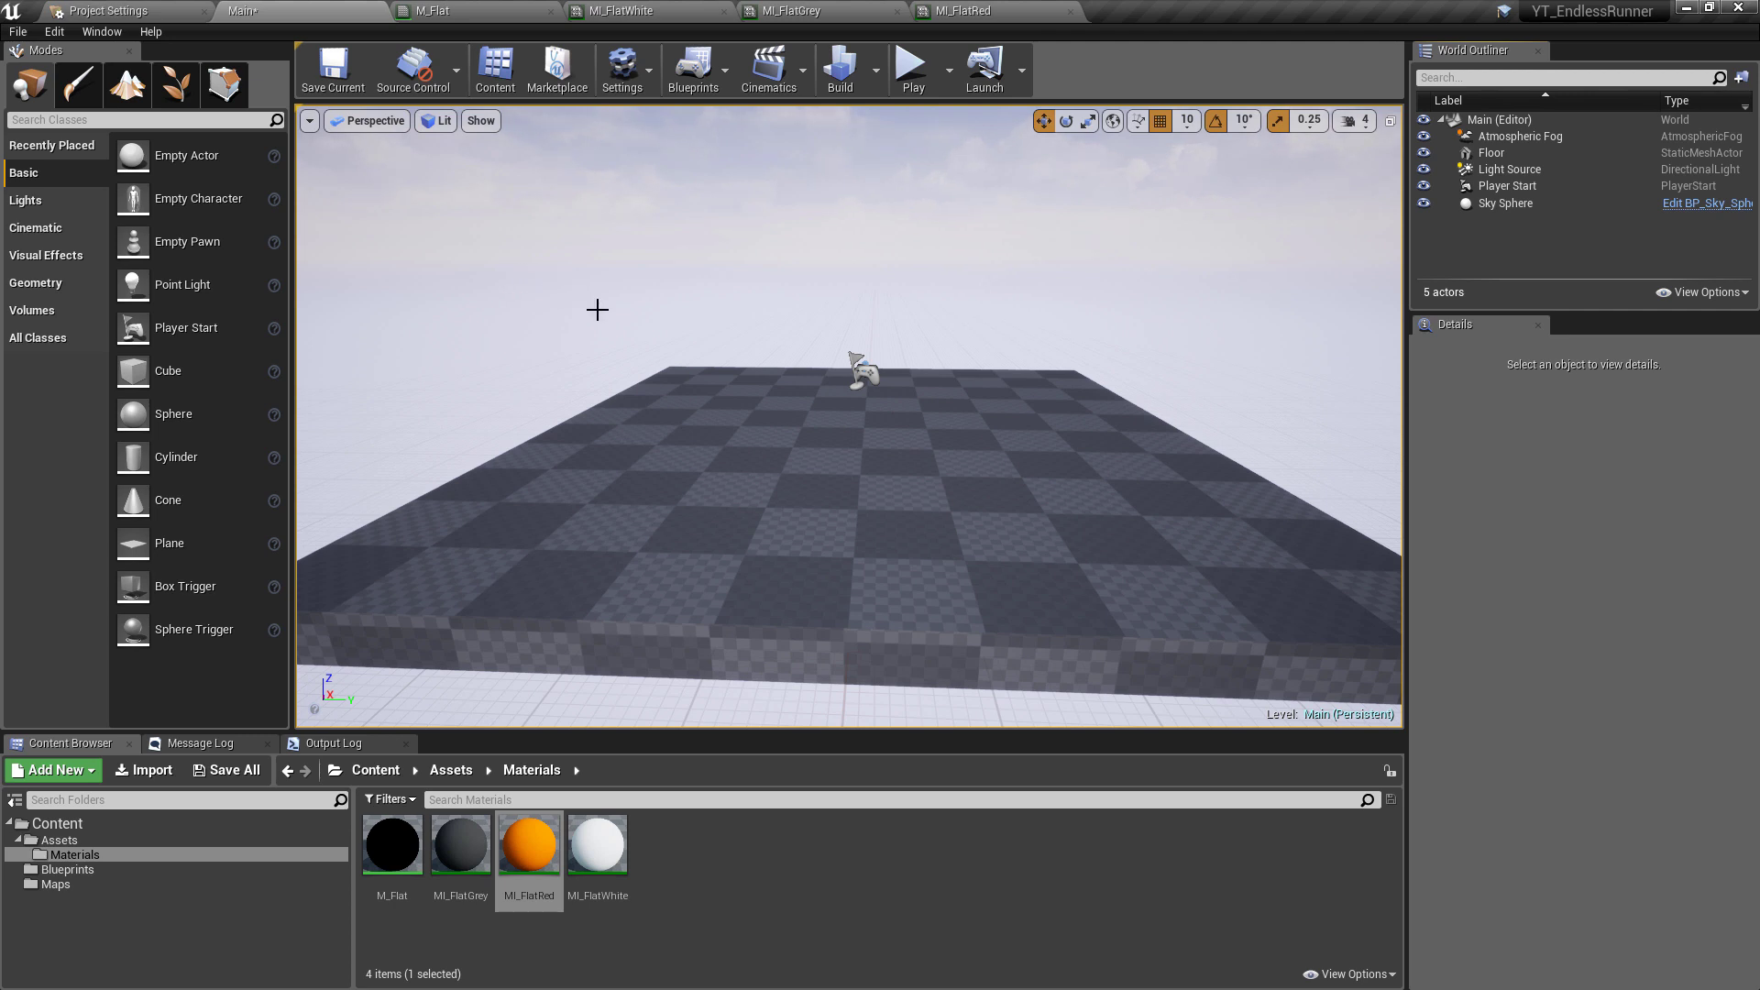
# Step: Place a new Sky Light in the level near the floor's edge, at about X -210, Y -360, Z 90
pyautogui.click(85, 204)
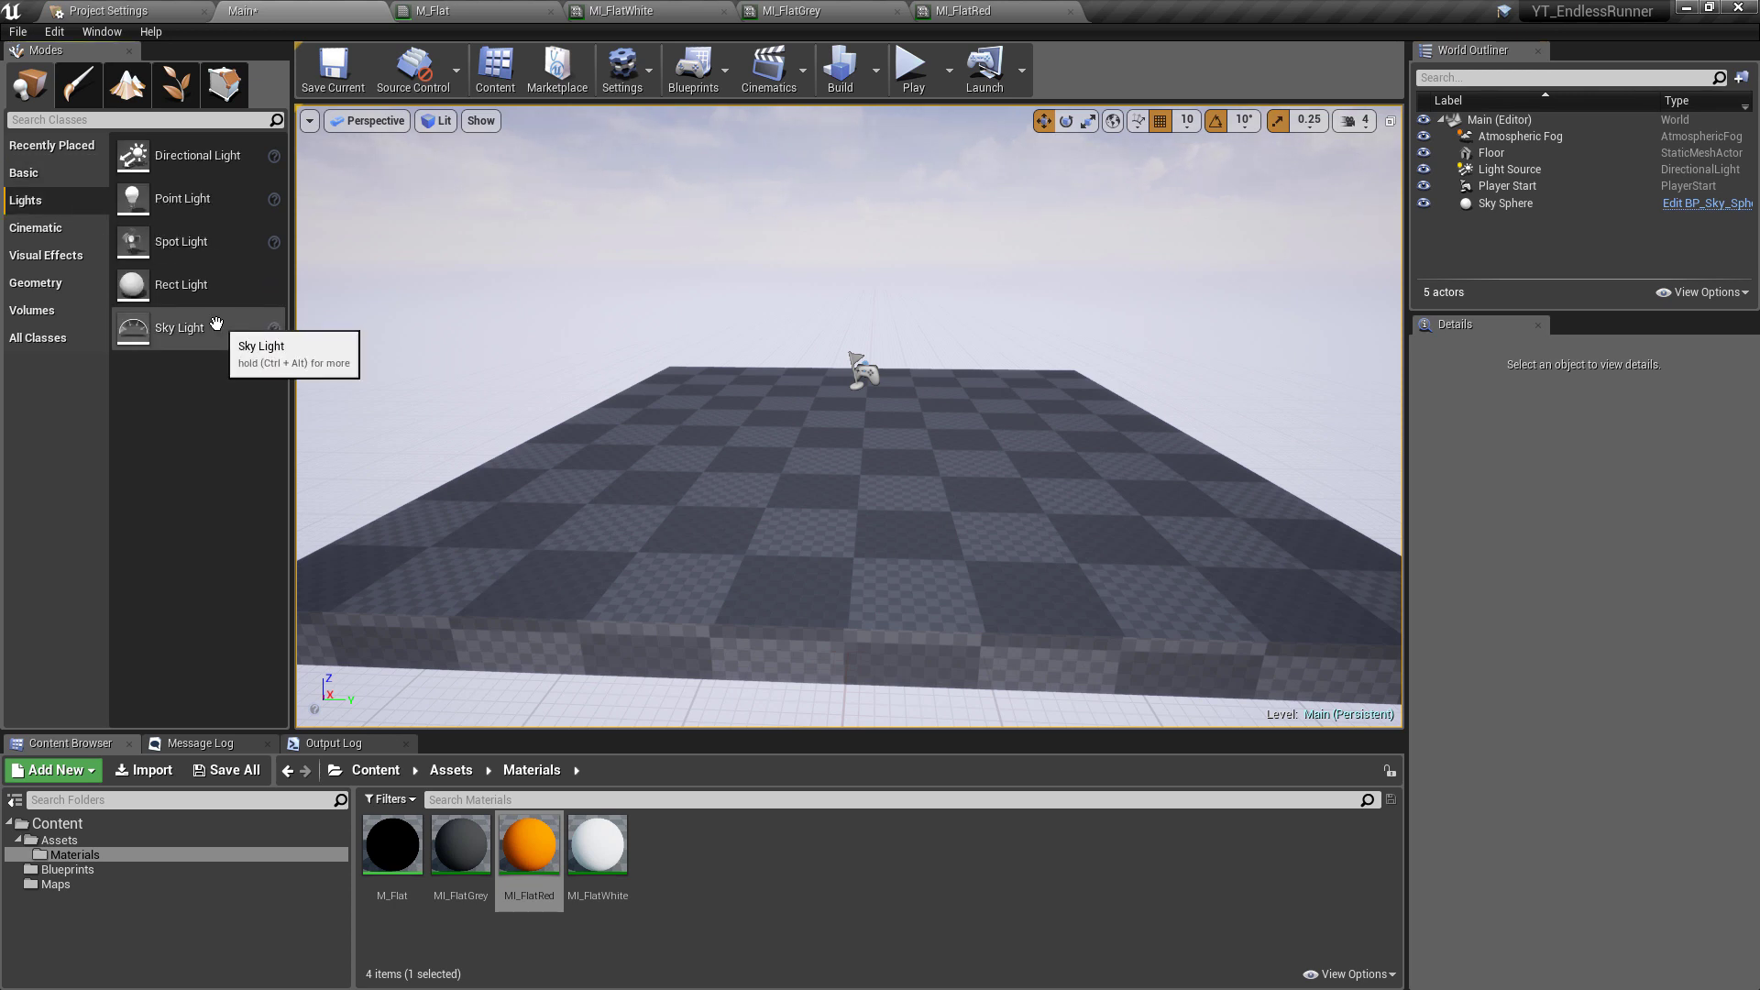
pyautogui.click(216, 325)
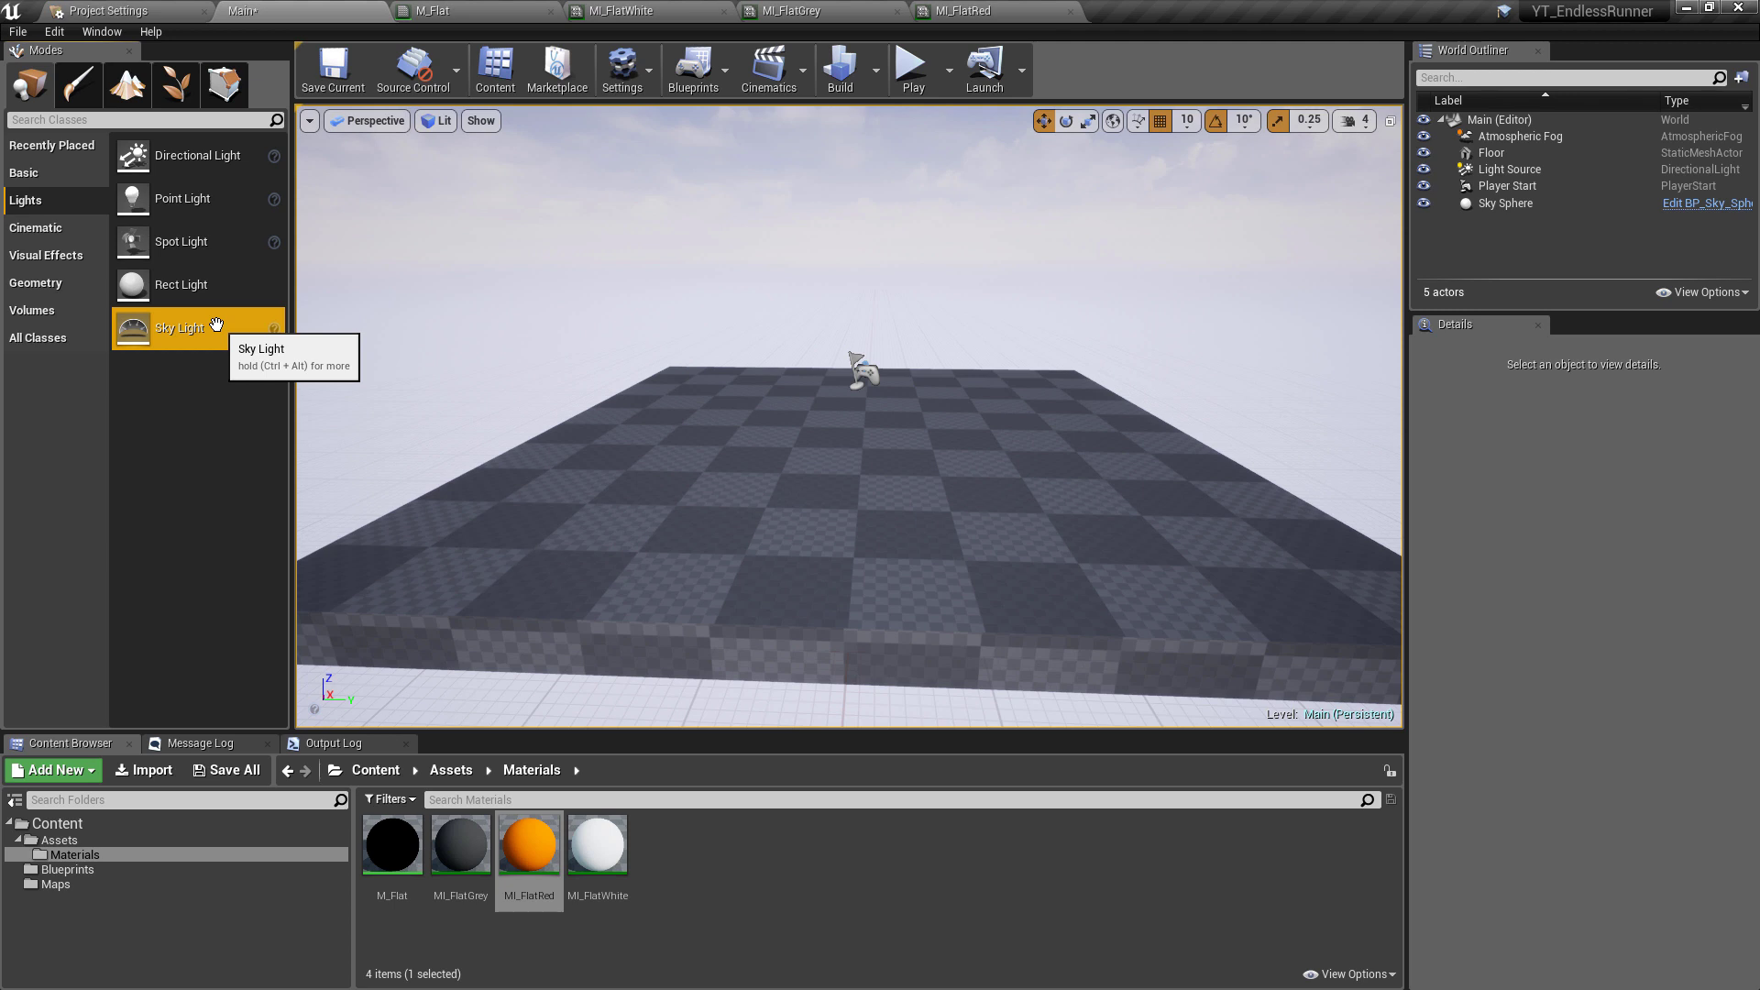
pyautogui.moveTo(217, 324); pyautogui.dragTo(565, 418)
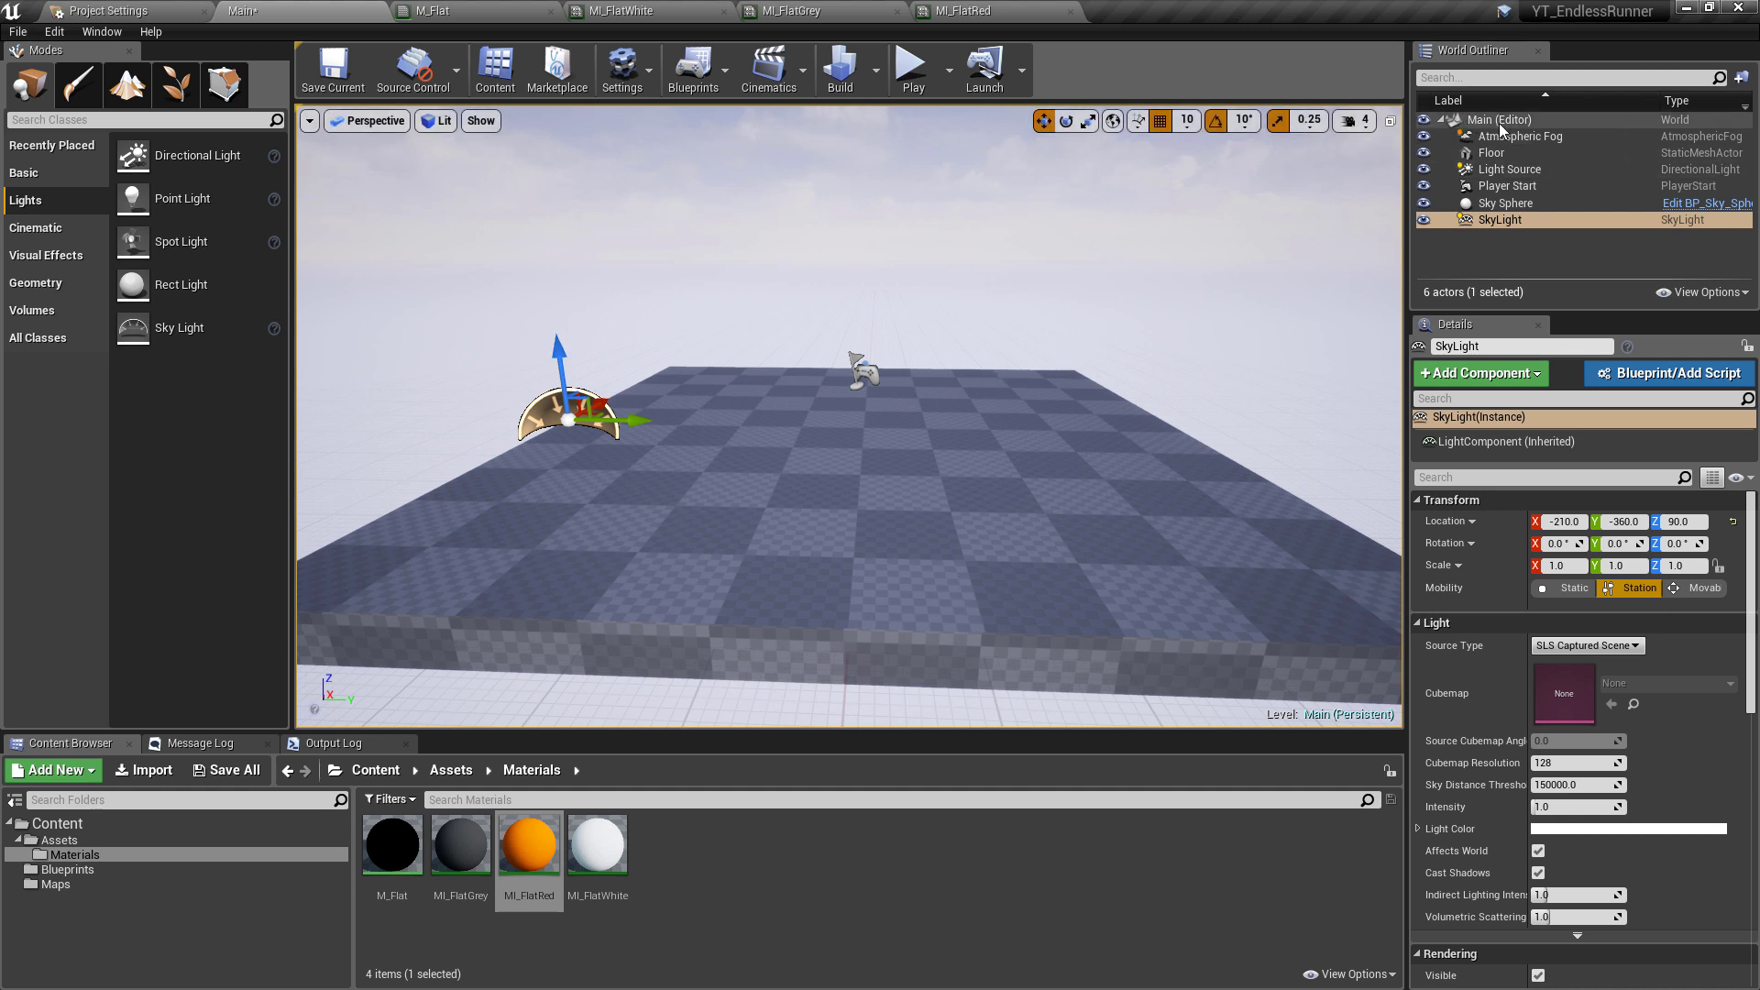
# Step: Delete the checkered Floor mesh from the level
pyautogui.click(1536, 138)
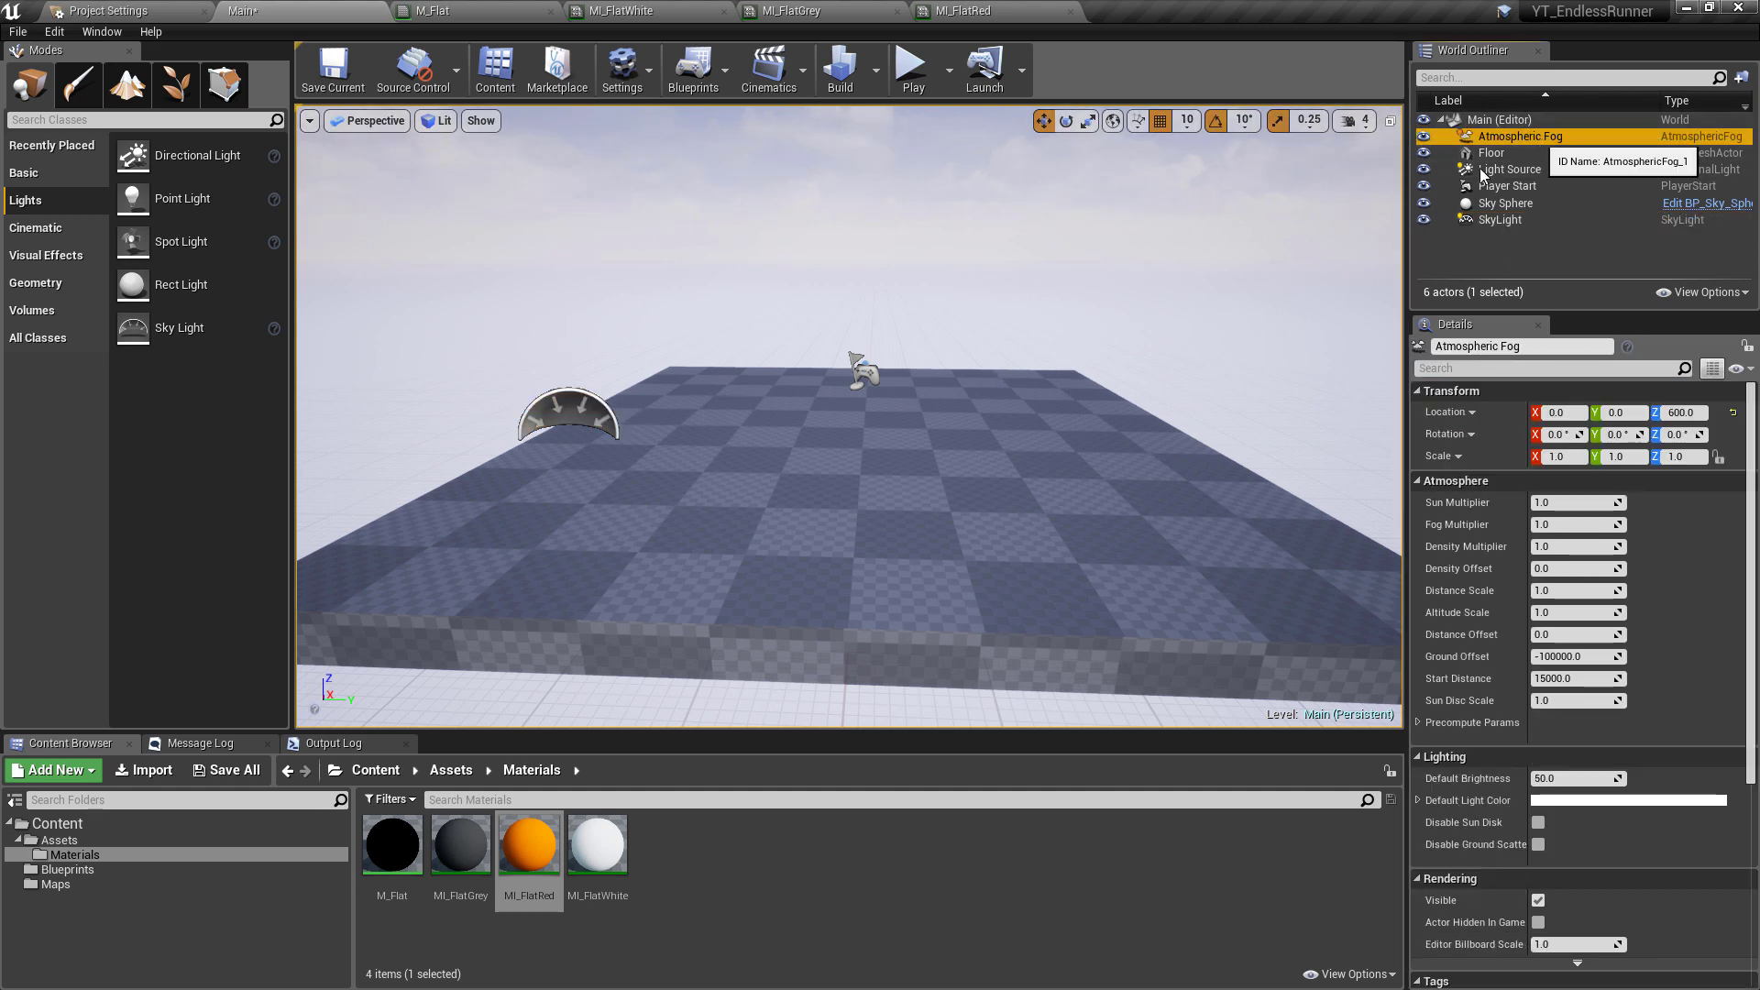
pyautogui.click(995, 480)
pyautogui.press('Delete')
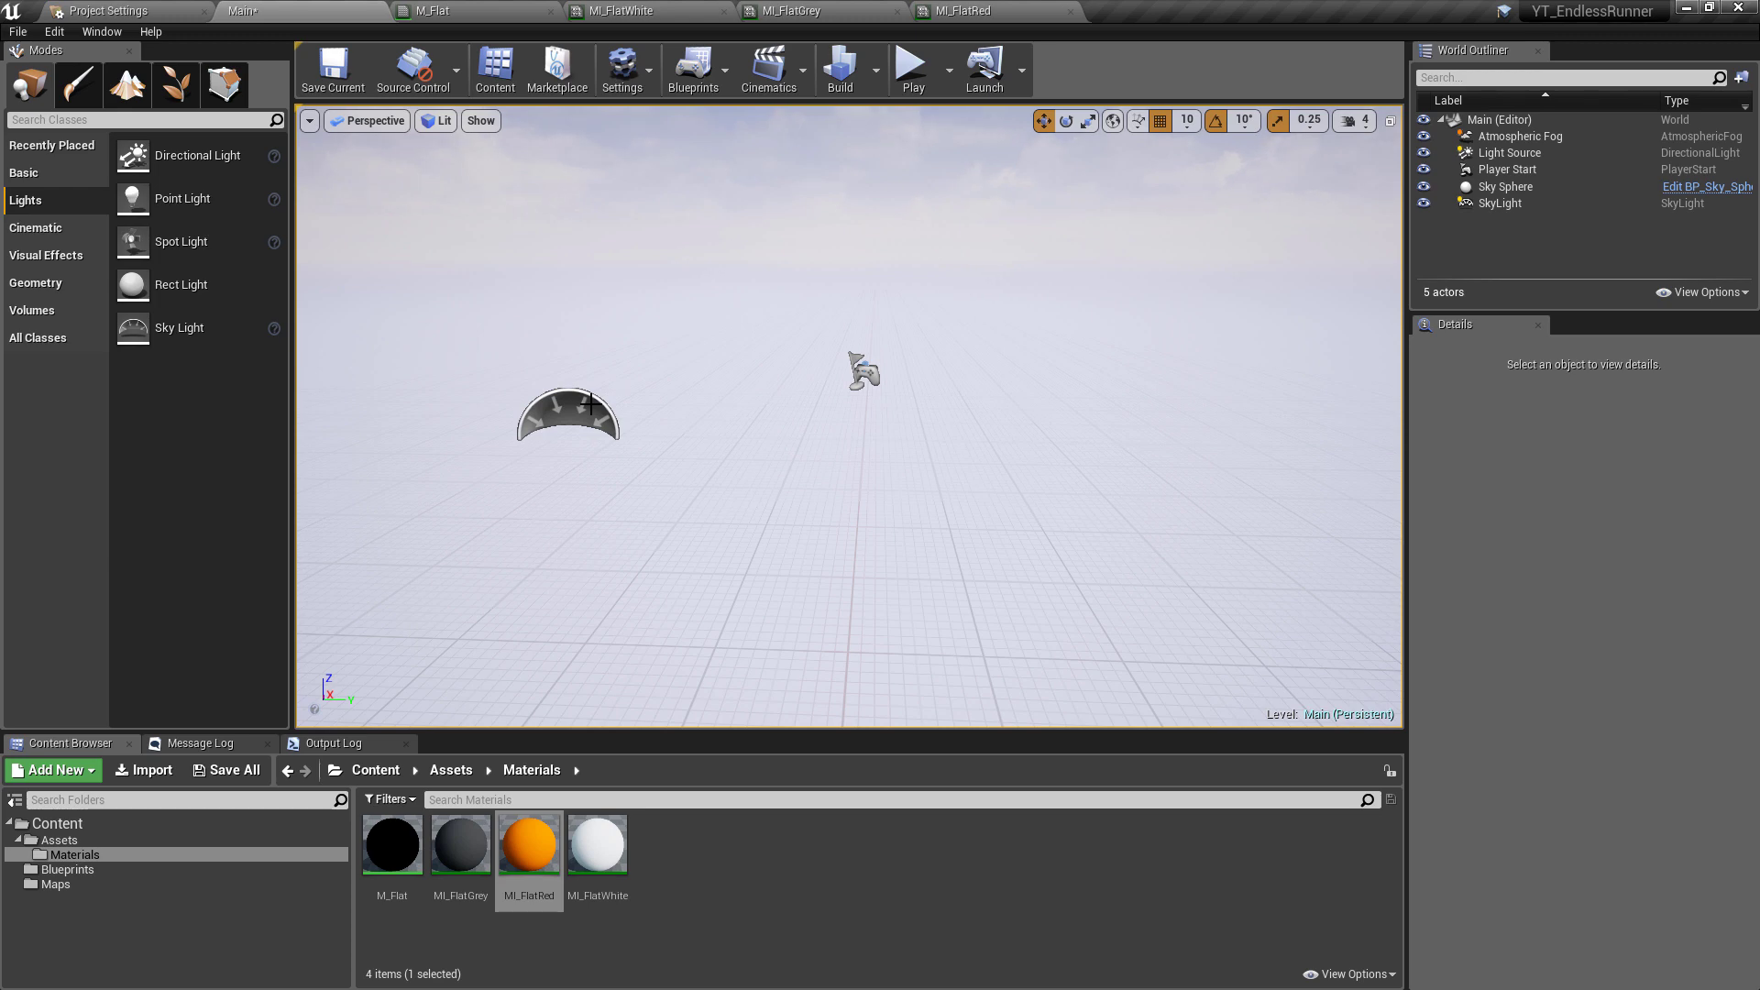
# Step: Place a basic cube in the level and convert it to a static mesh named SM_Cube in a new Meshes folder under Assets
pyautogui.click(53, 172)
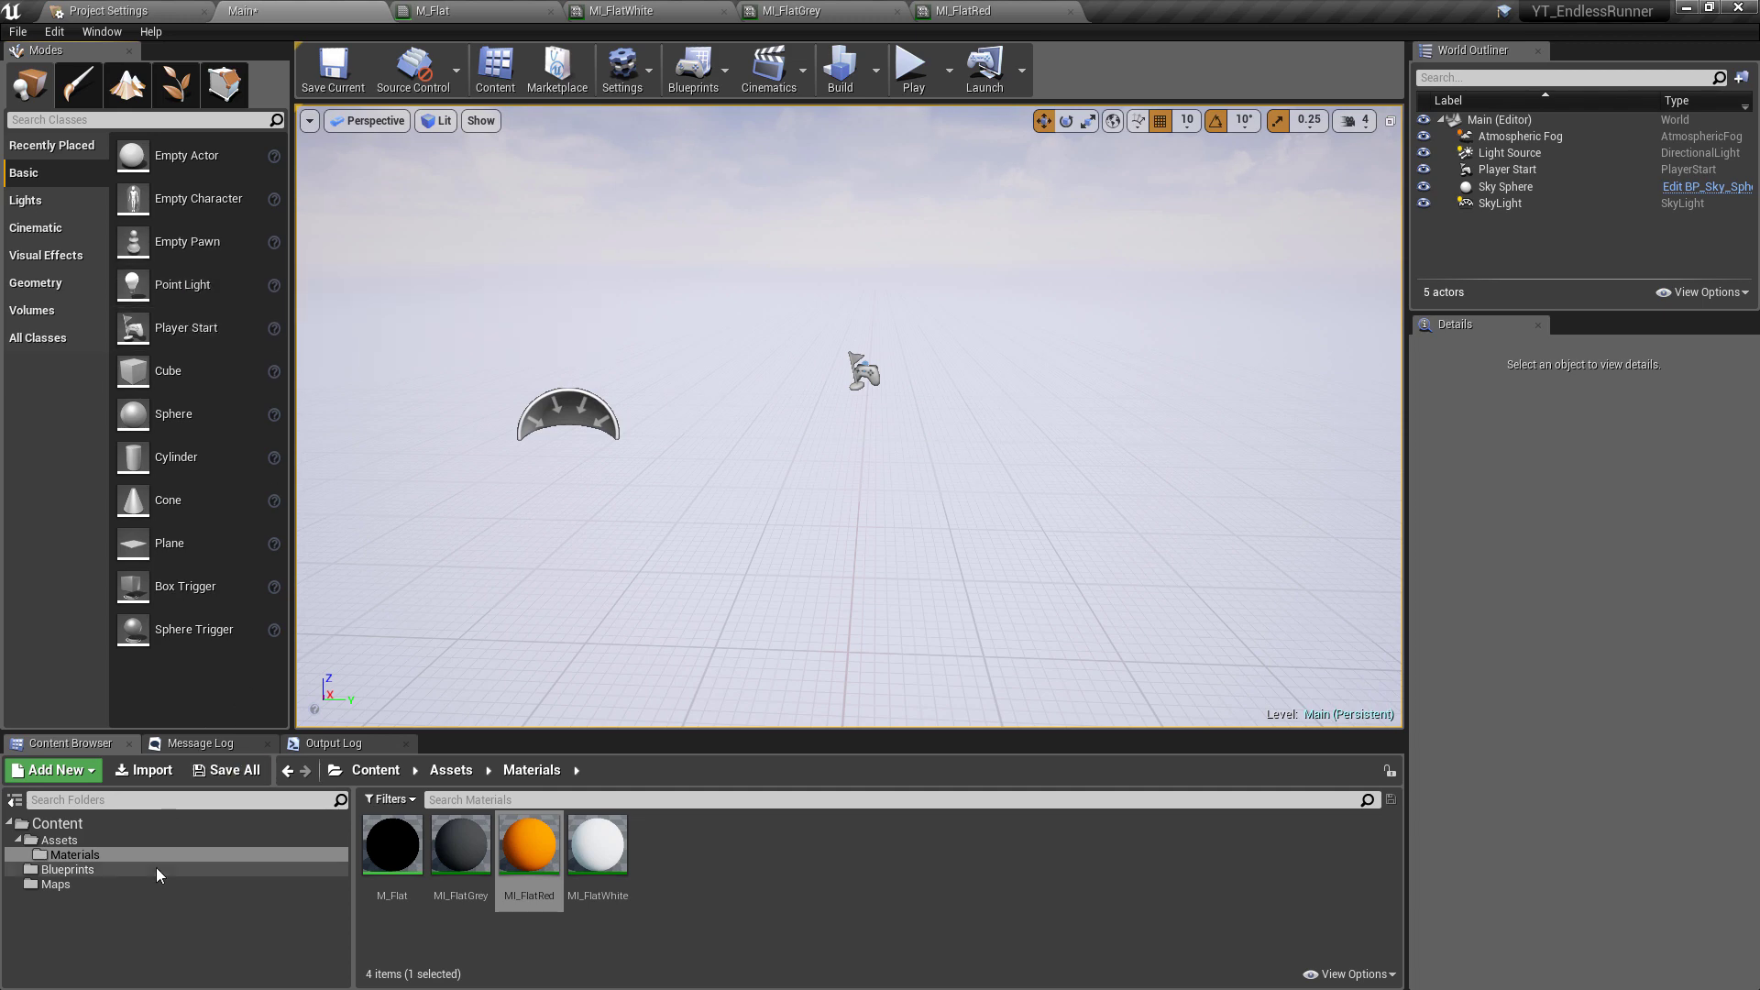
pyautogui.moveTo(137, 371); pyautogui.dragTo(771, 394)
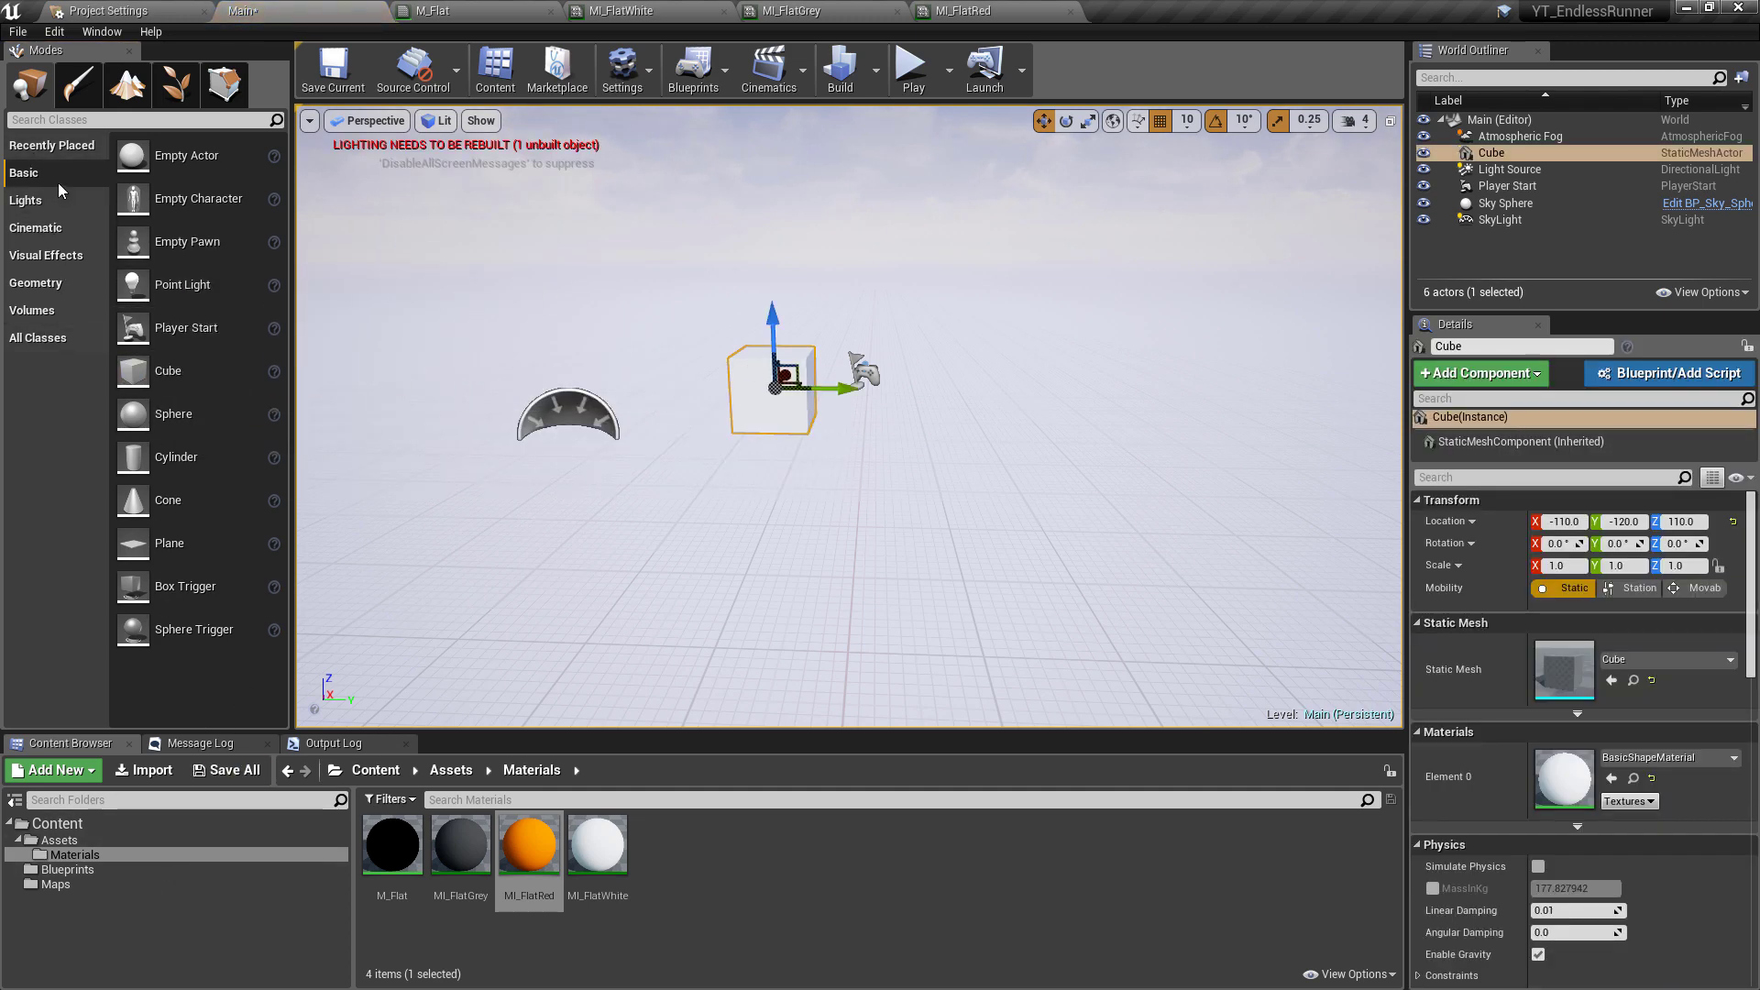
pyautogui.rightClick(782, 383)
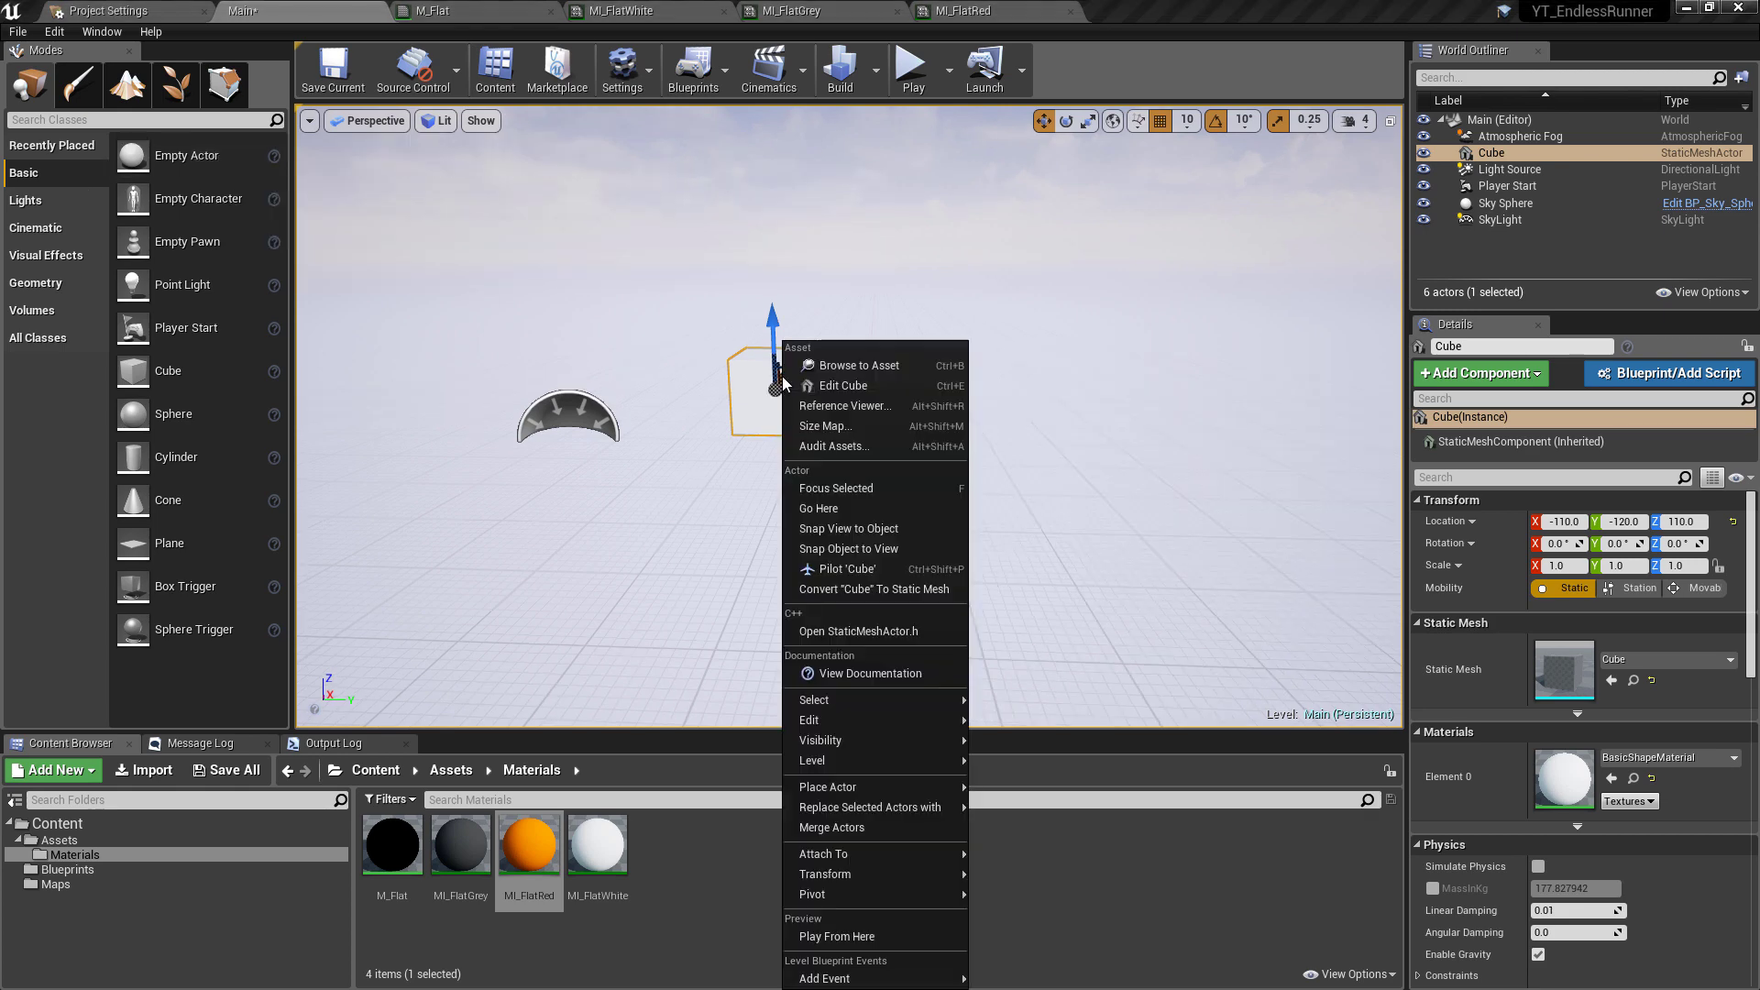
pyautogui.click(938, 593)
pyautogui.doubleClick(735, 357)
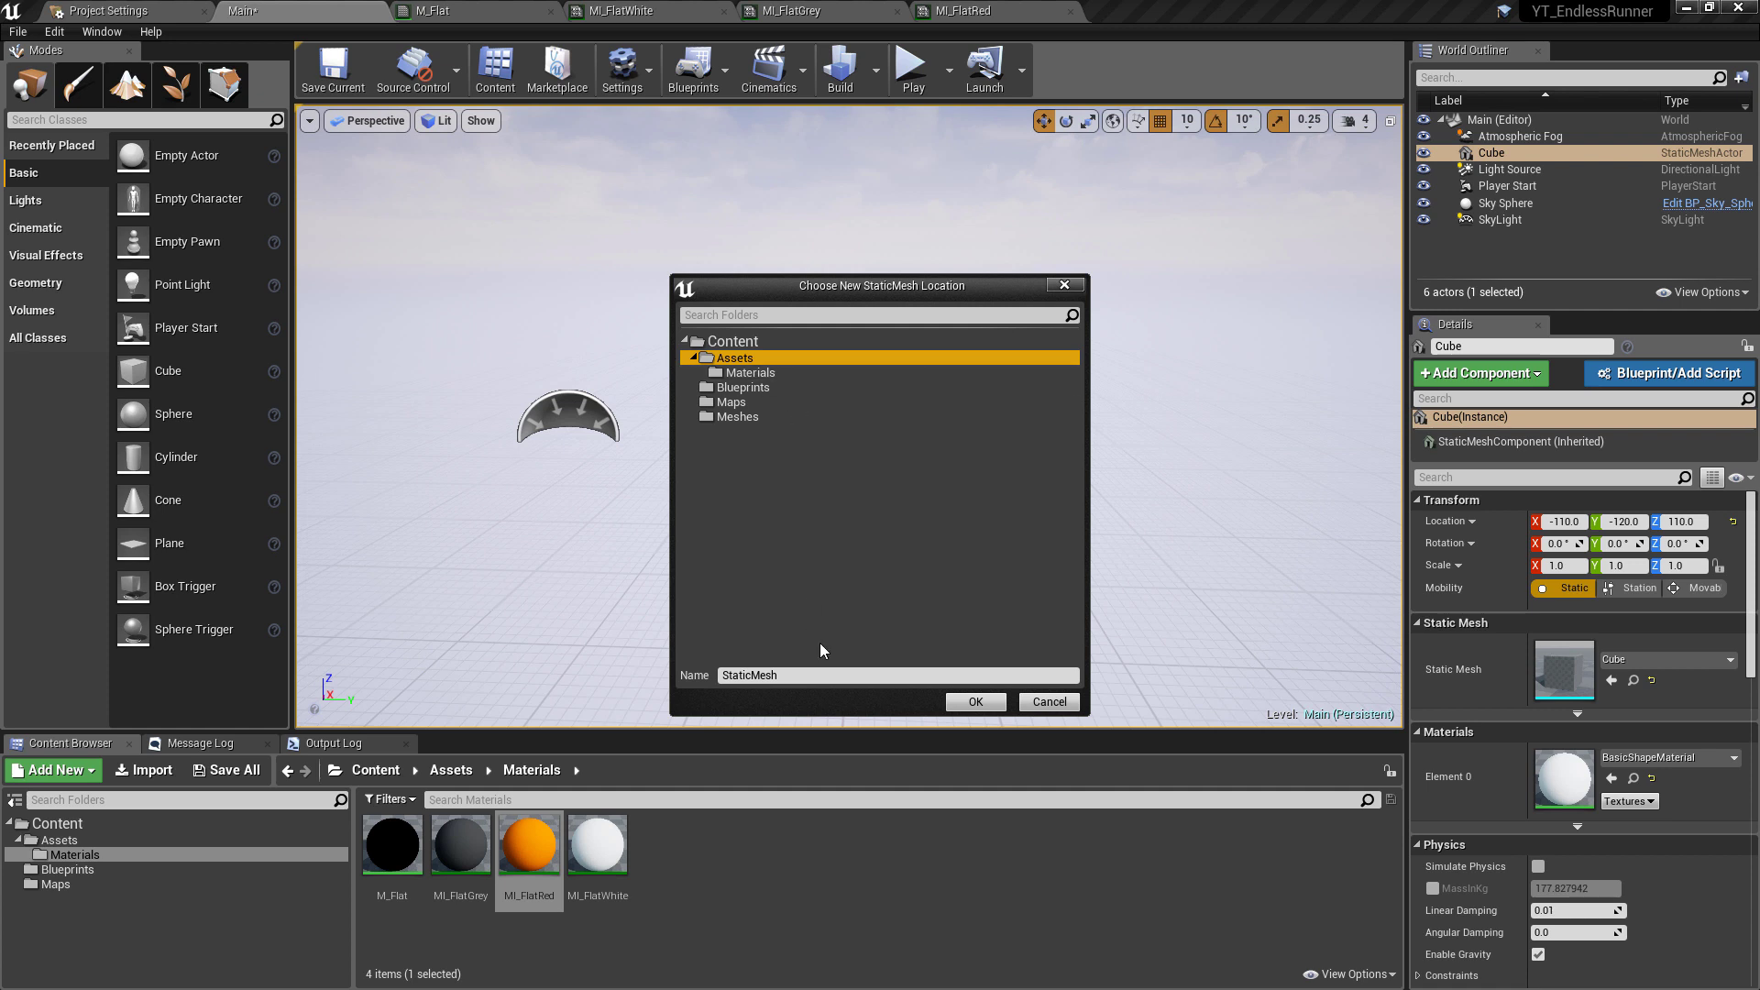
pyautogui.rightClick(746, 359)
pyautogui.click(760, 363)
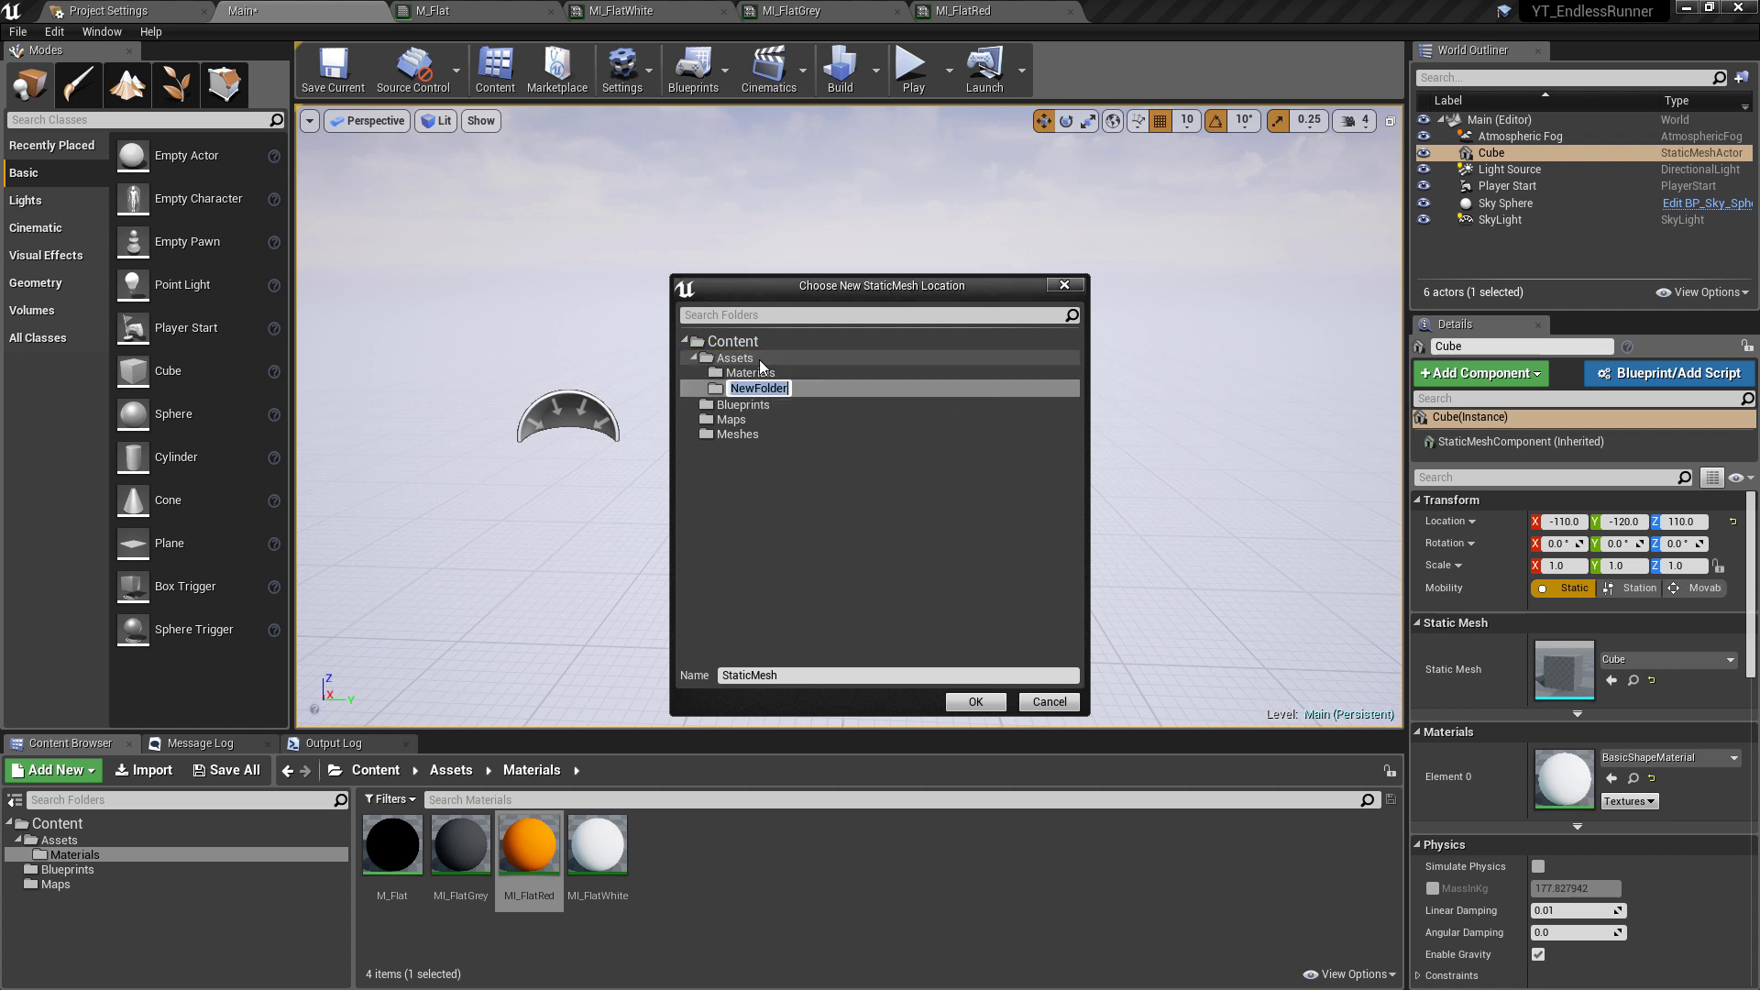
pyautogui.write('Meshes')
pyautogui.click(868, 676)
pyautogui.write('SM')
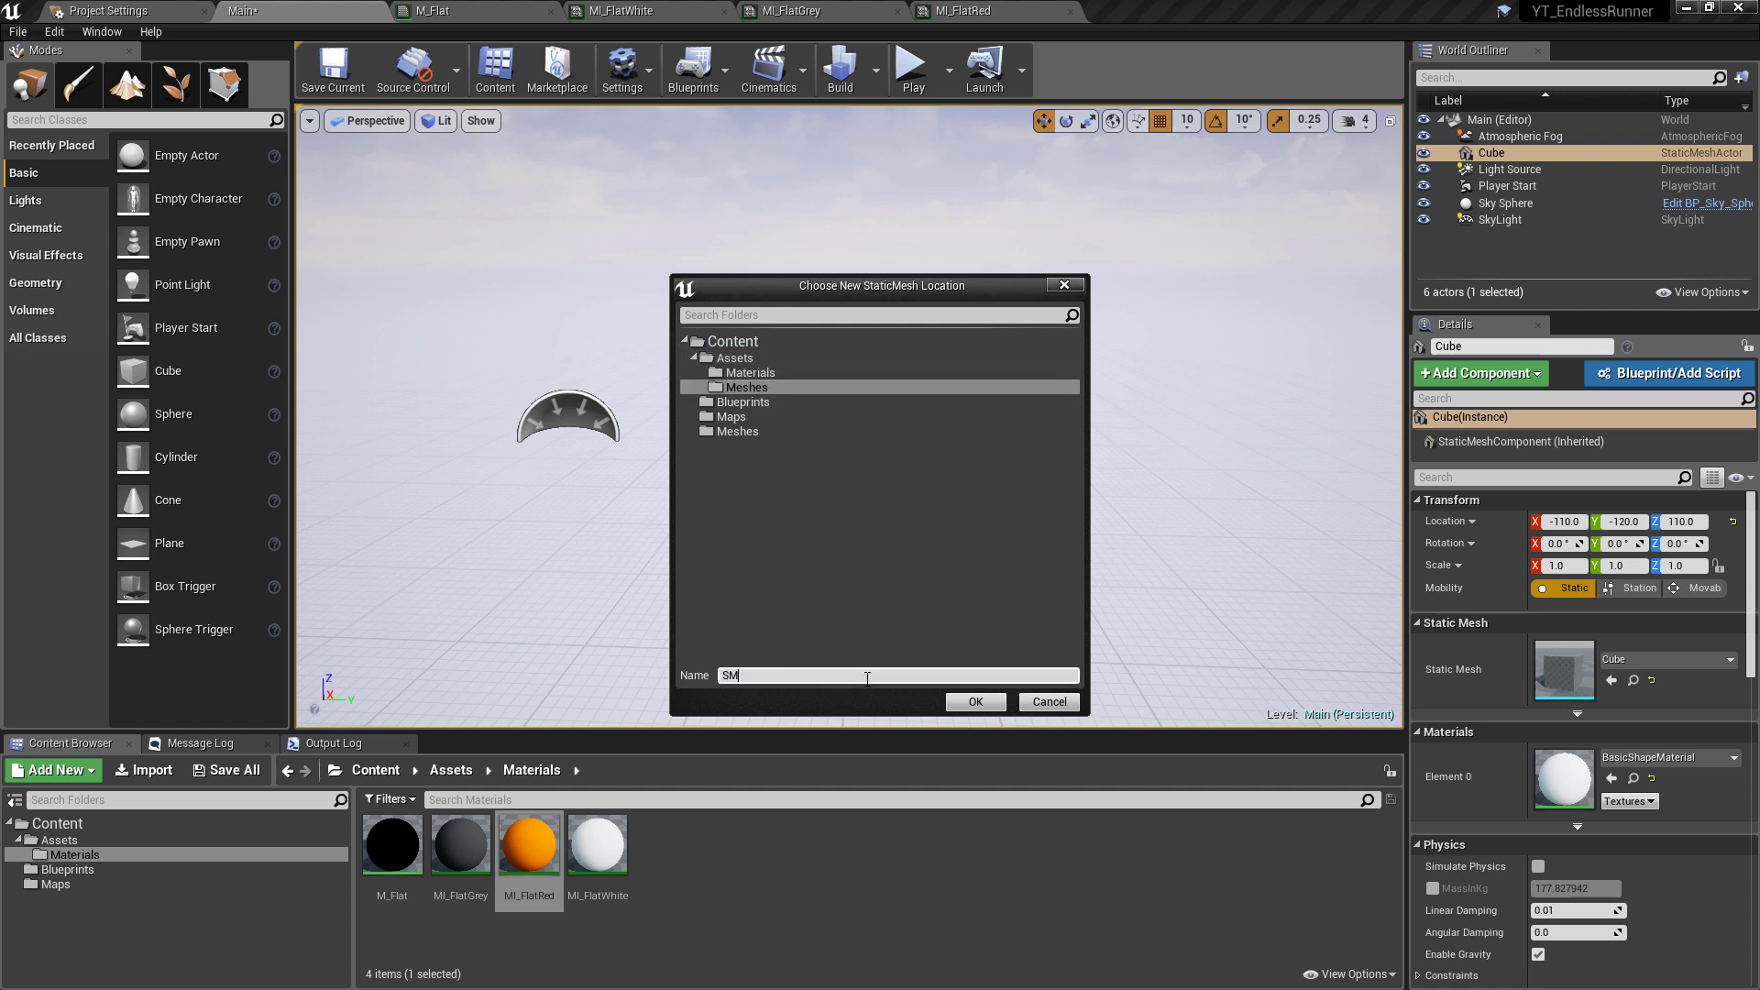
pyautogui.write('_Cuvb')
pyautogui.press('Return')
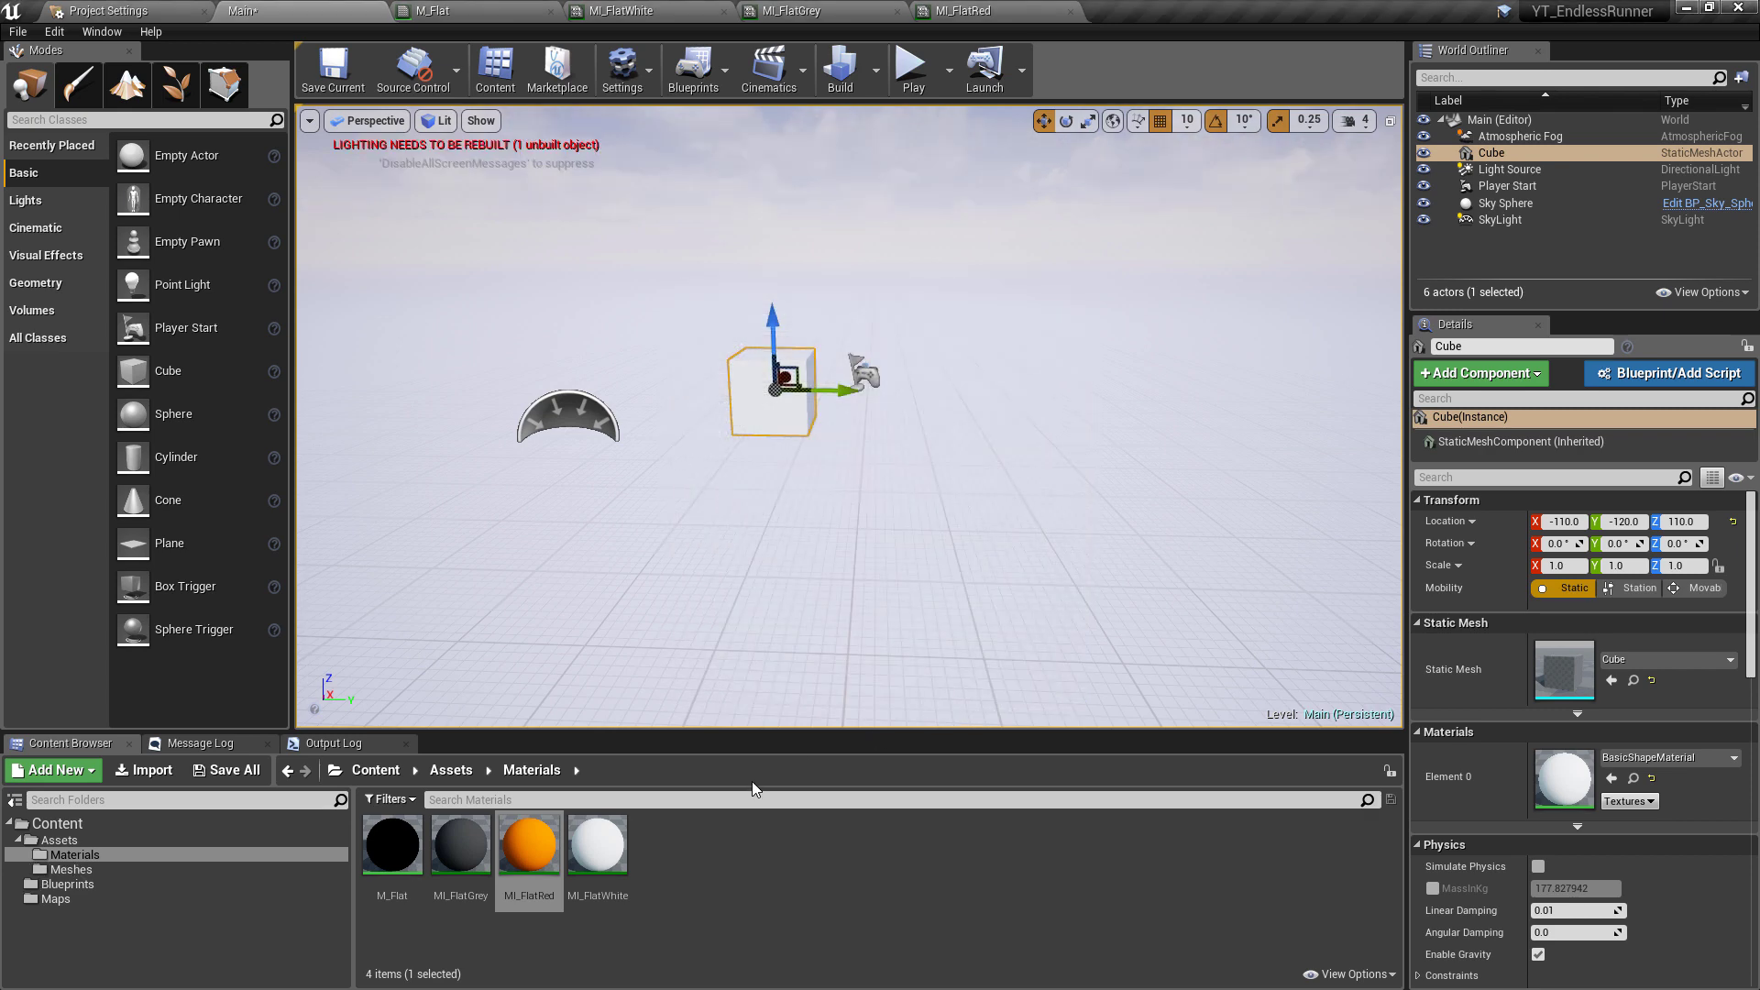
# Step: Open SM_Cube from the Assets/Meshes folder, add a 10DOP-X simplified collision to it, and save the mesh
pyautogui.click(146, 875)
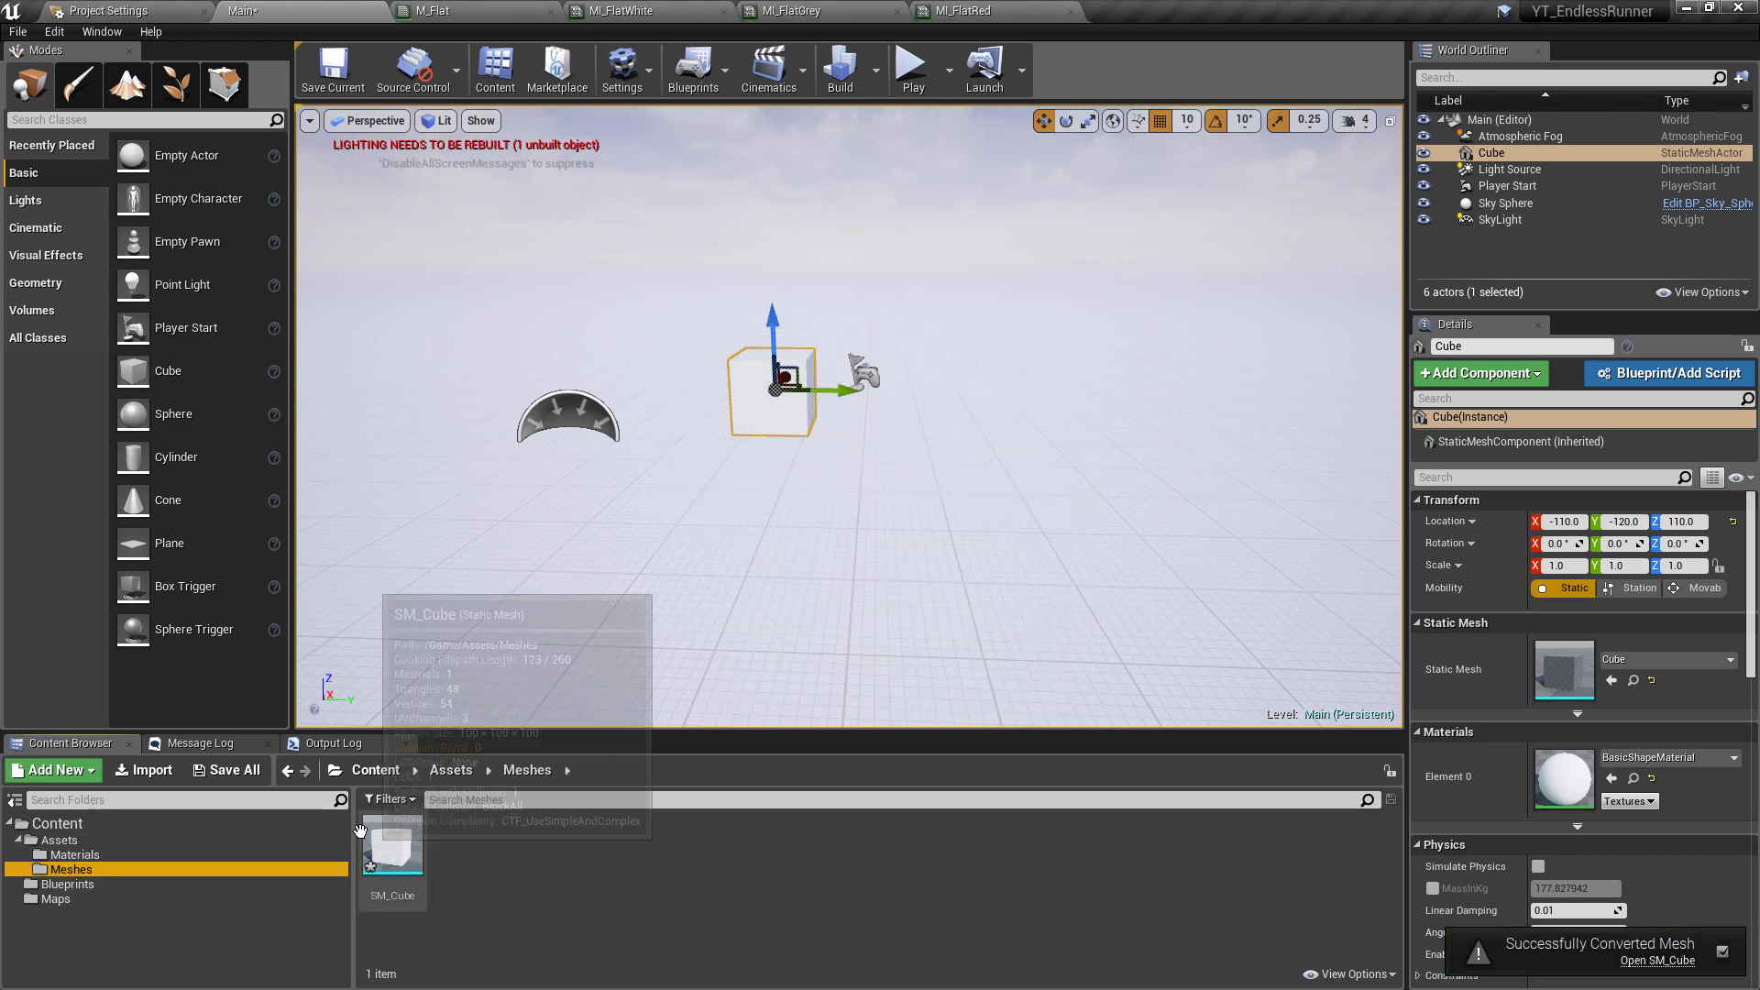
pyautogui.doubleClick(393, 848)
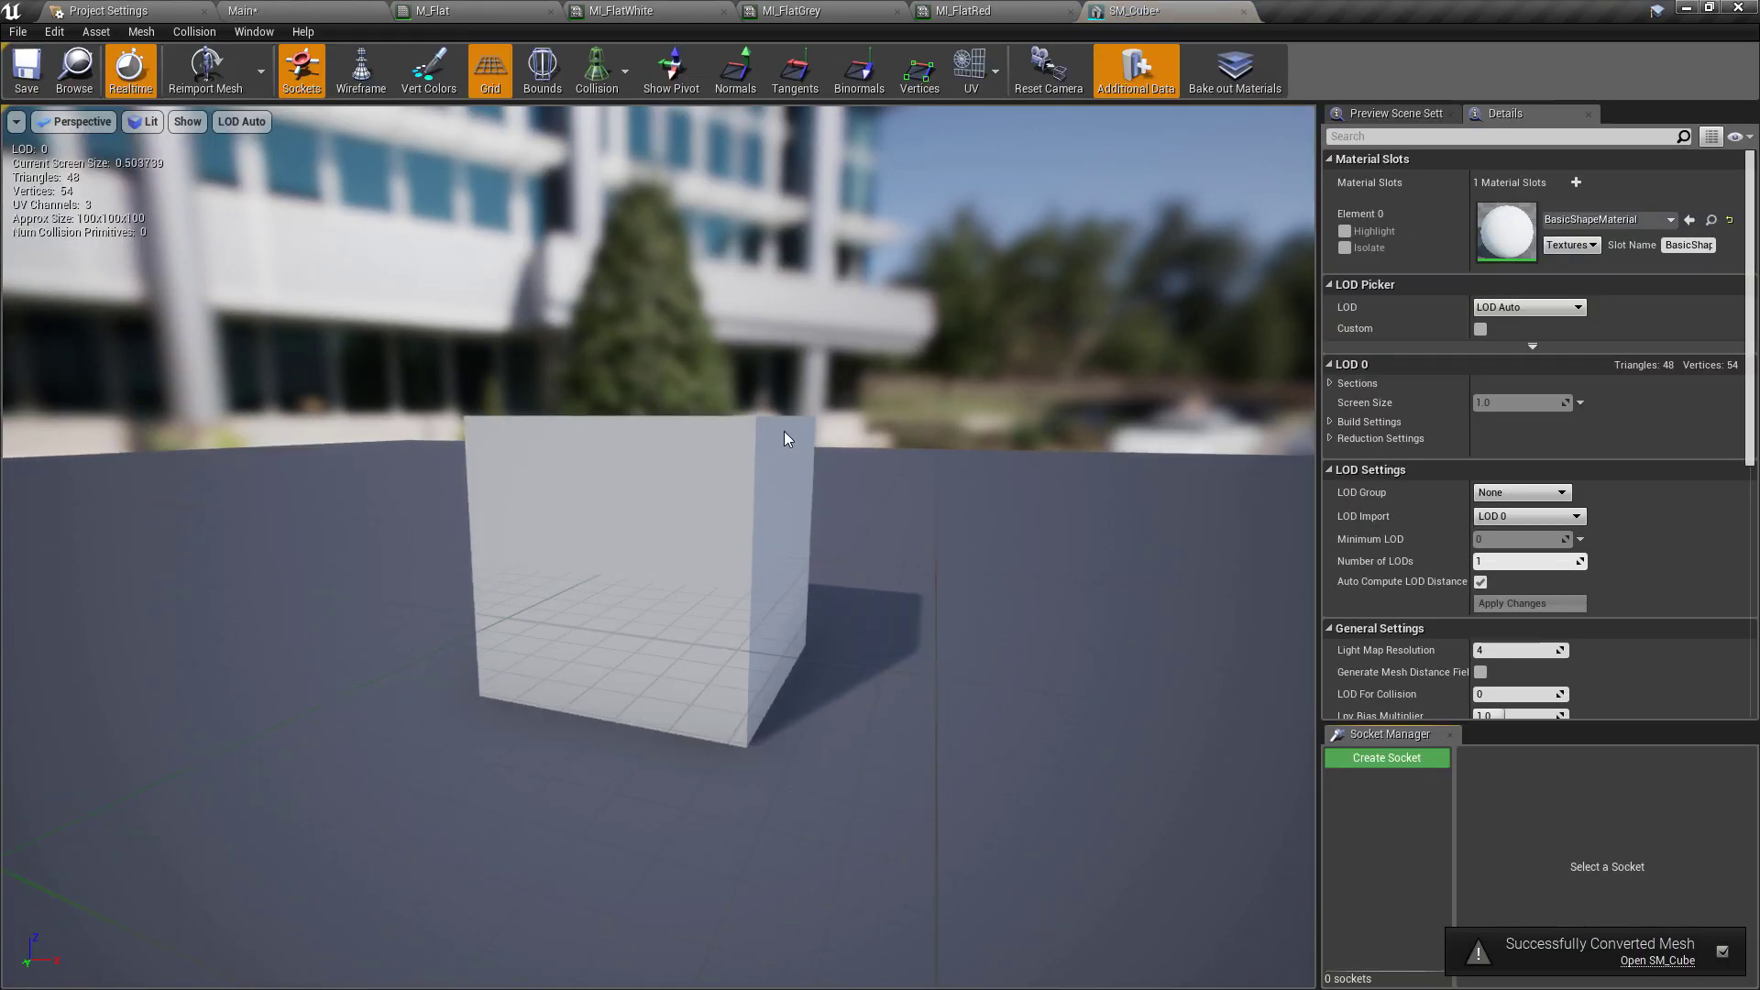
pyautogui.moveTo(795, 435); pyautogui.dragTo(820, 477)
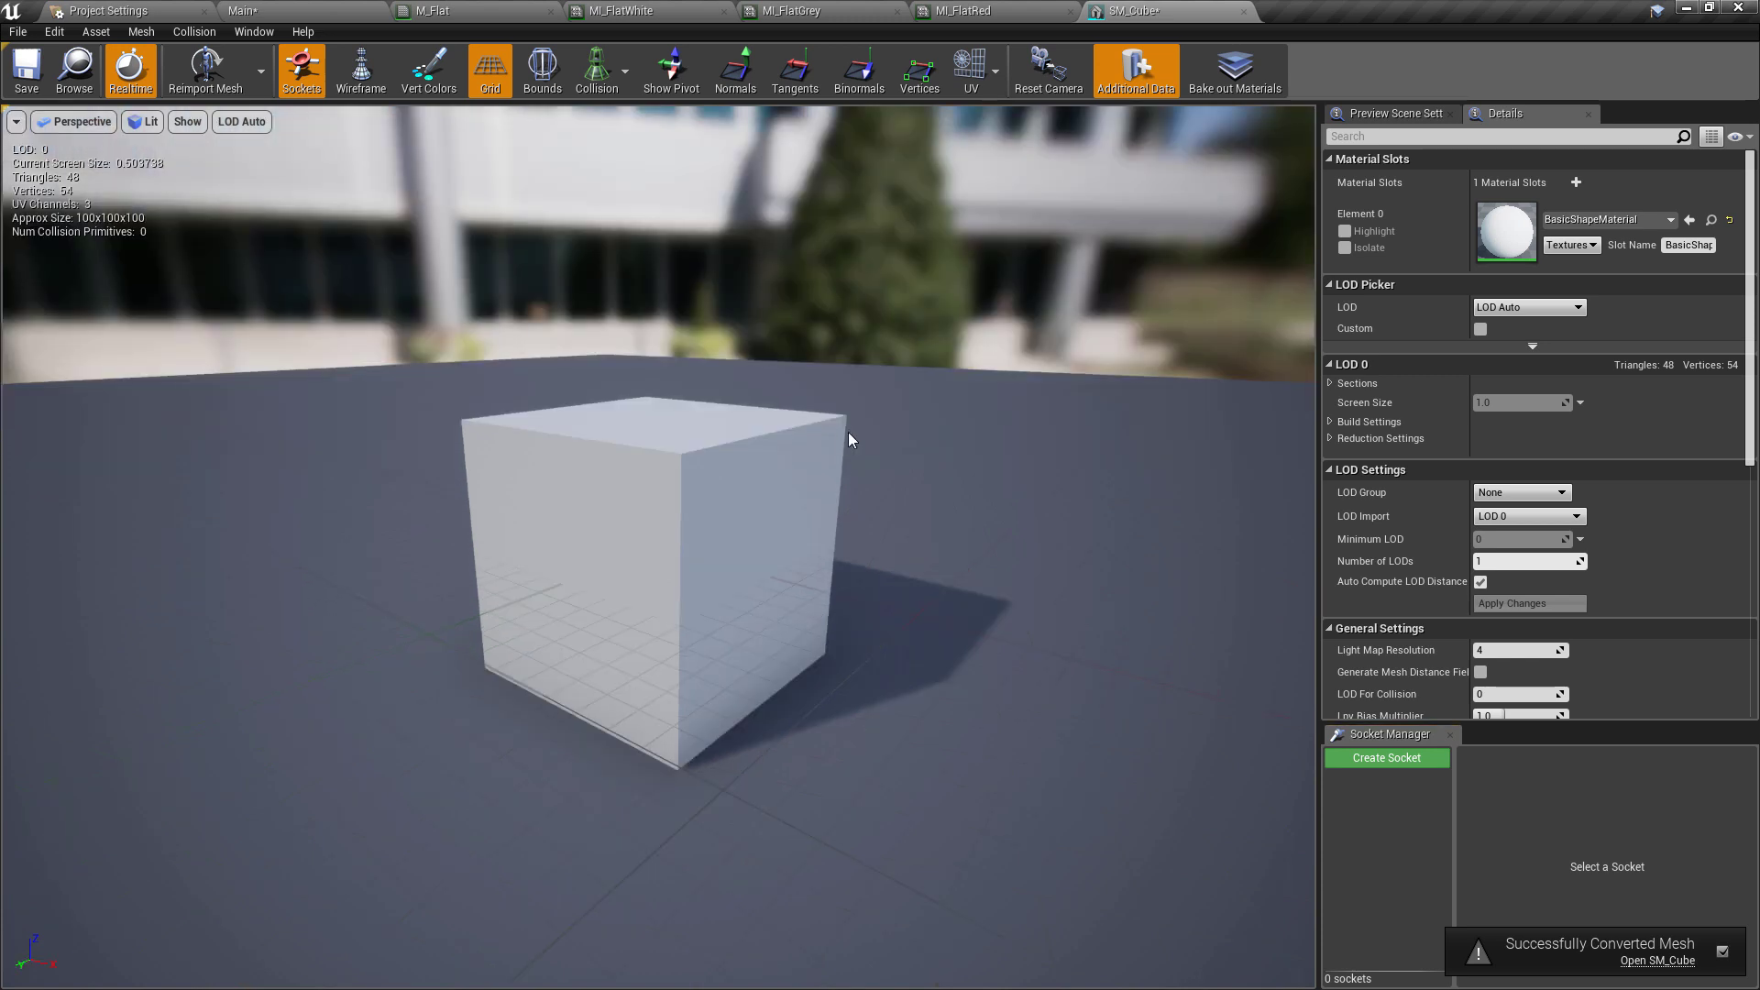
pyautogui.scroll(-3, 829, 453)
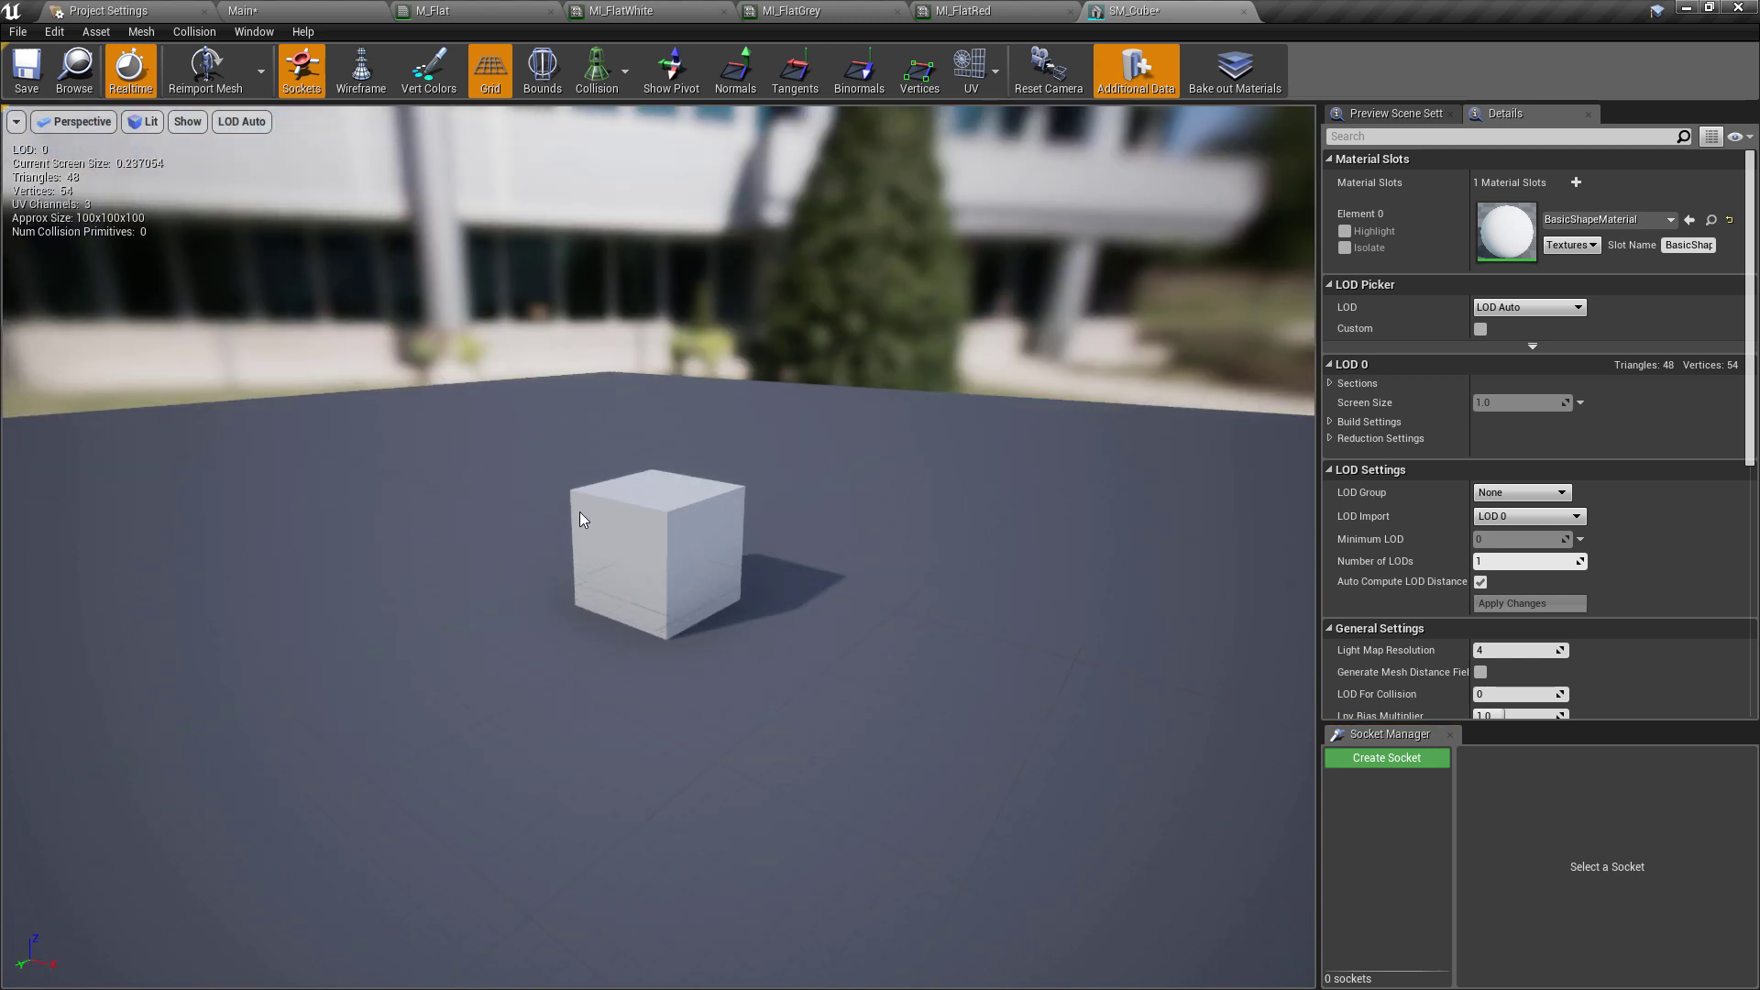
pyautogui.click(349, 9)
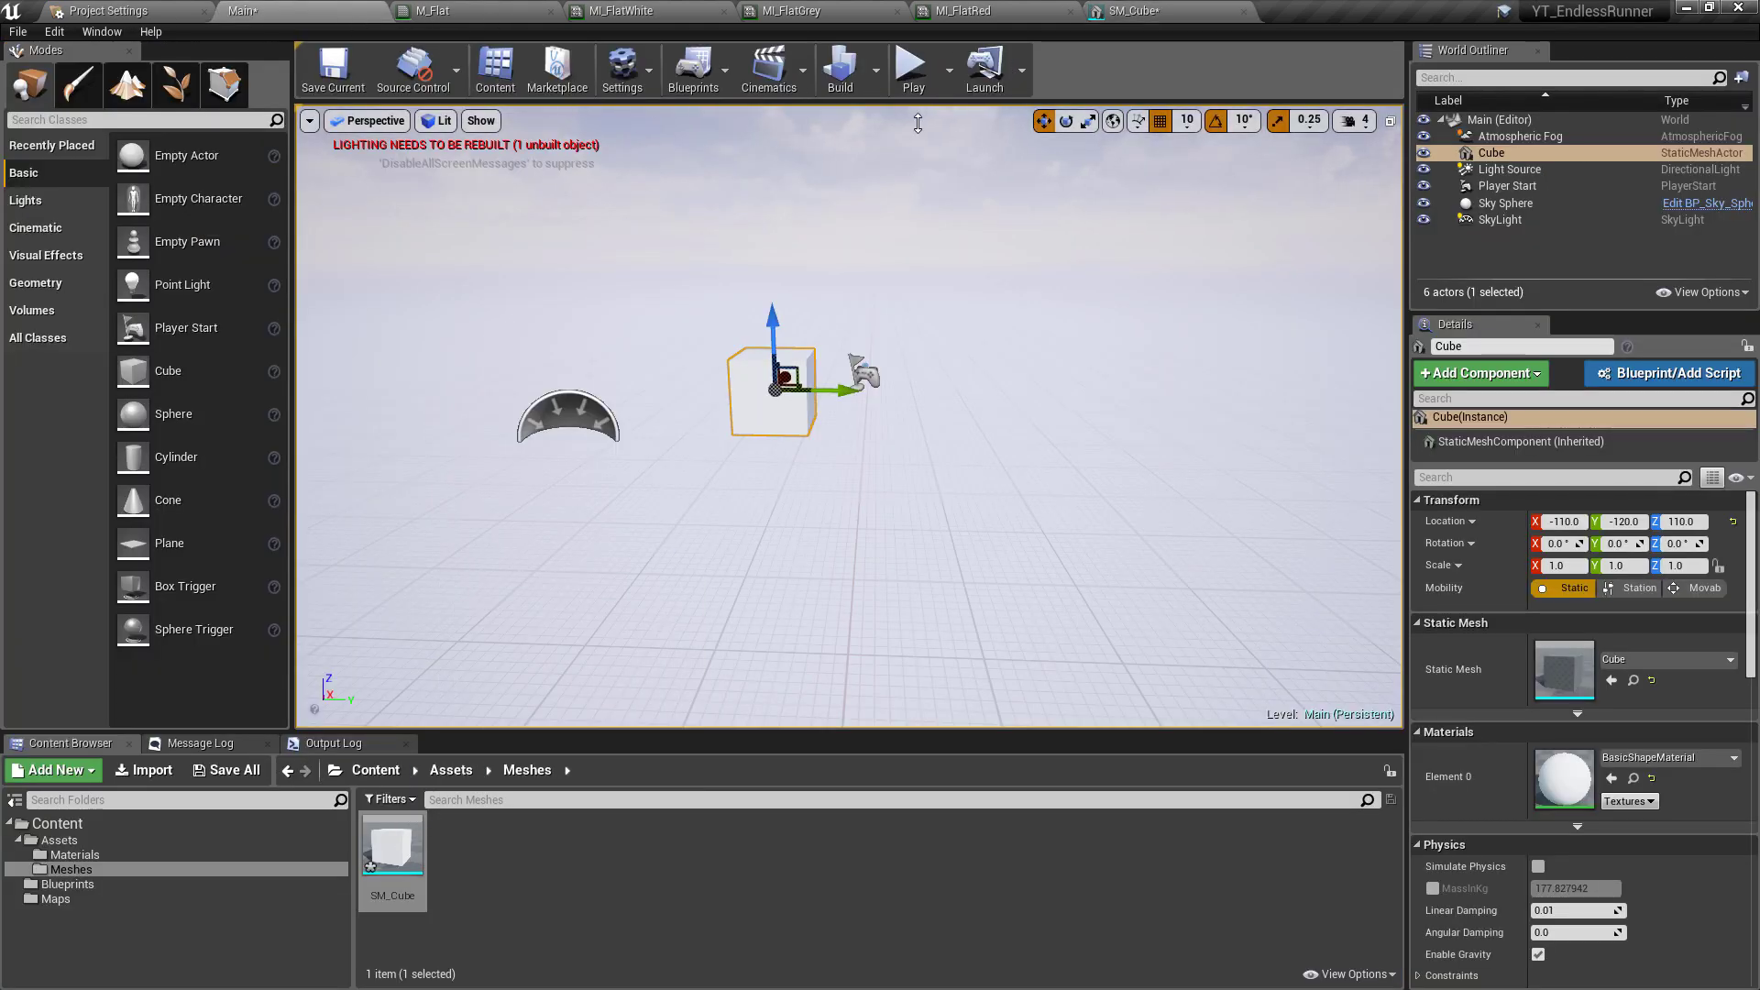
pyautogui.doubleClick(415, 852)
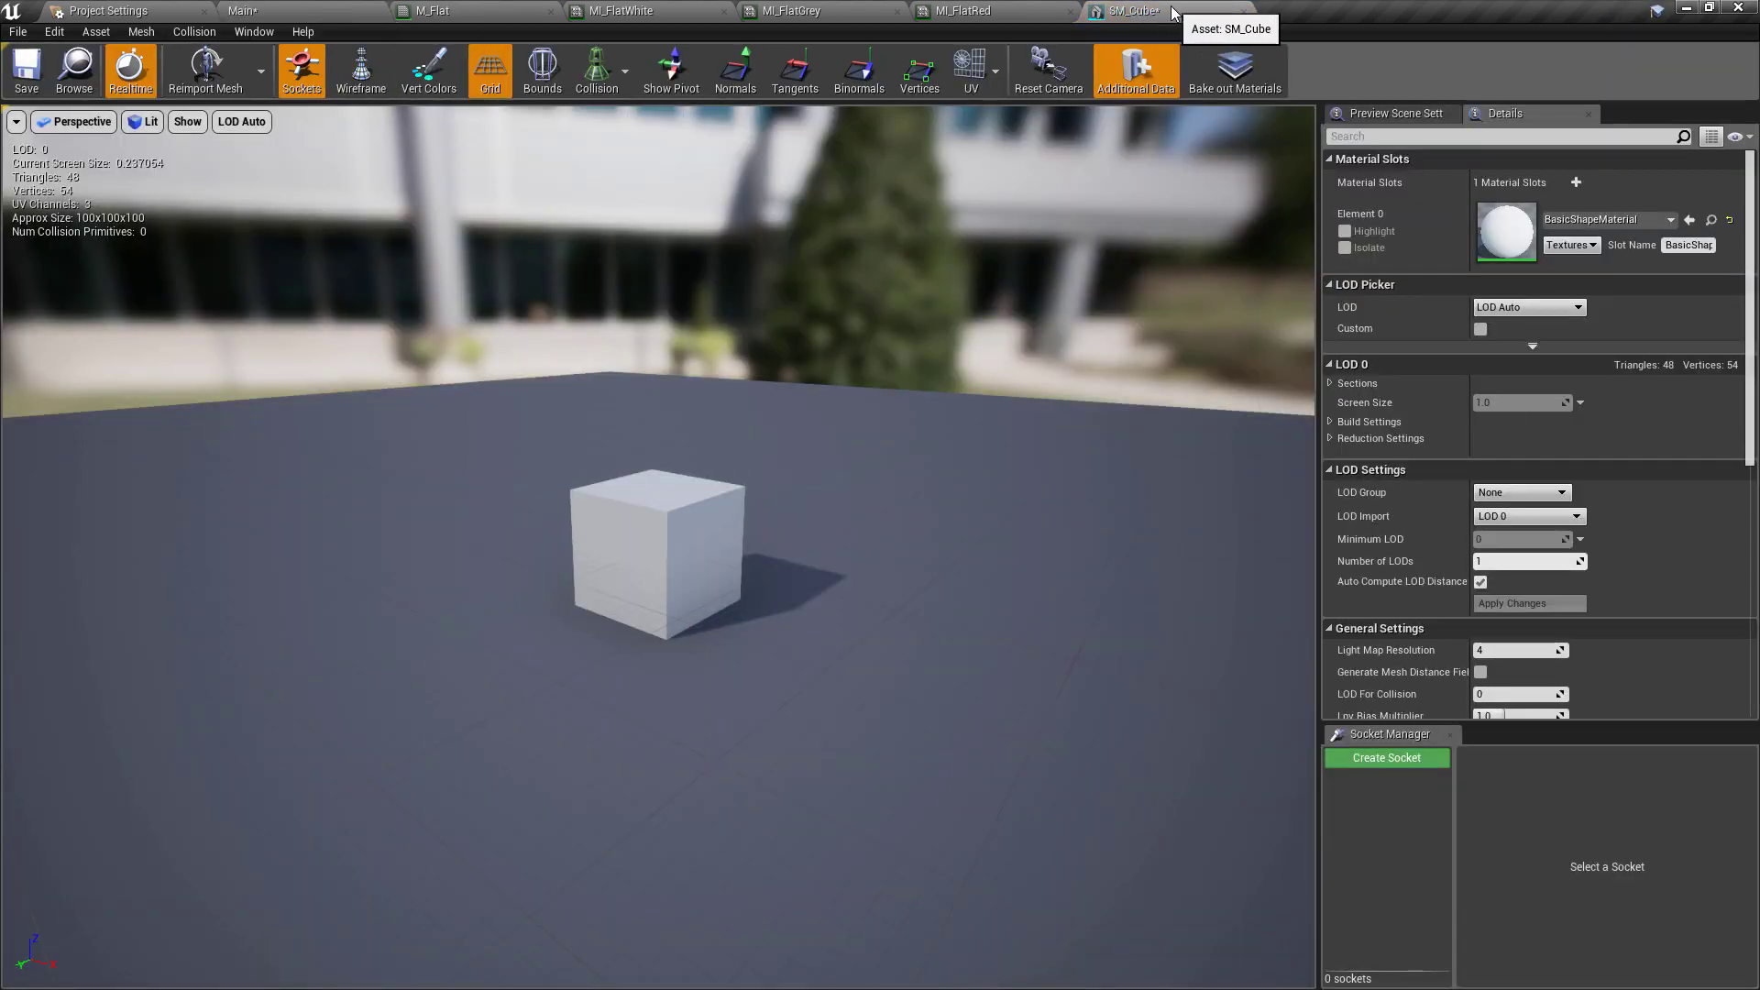
pyautogui.click(192, 33)
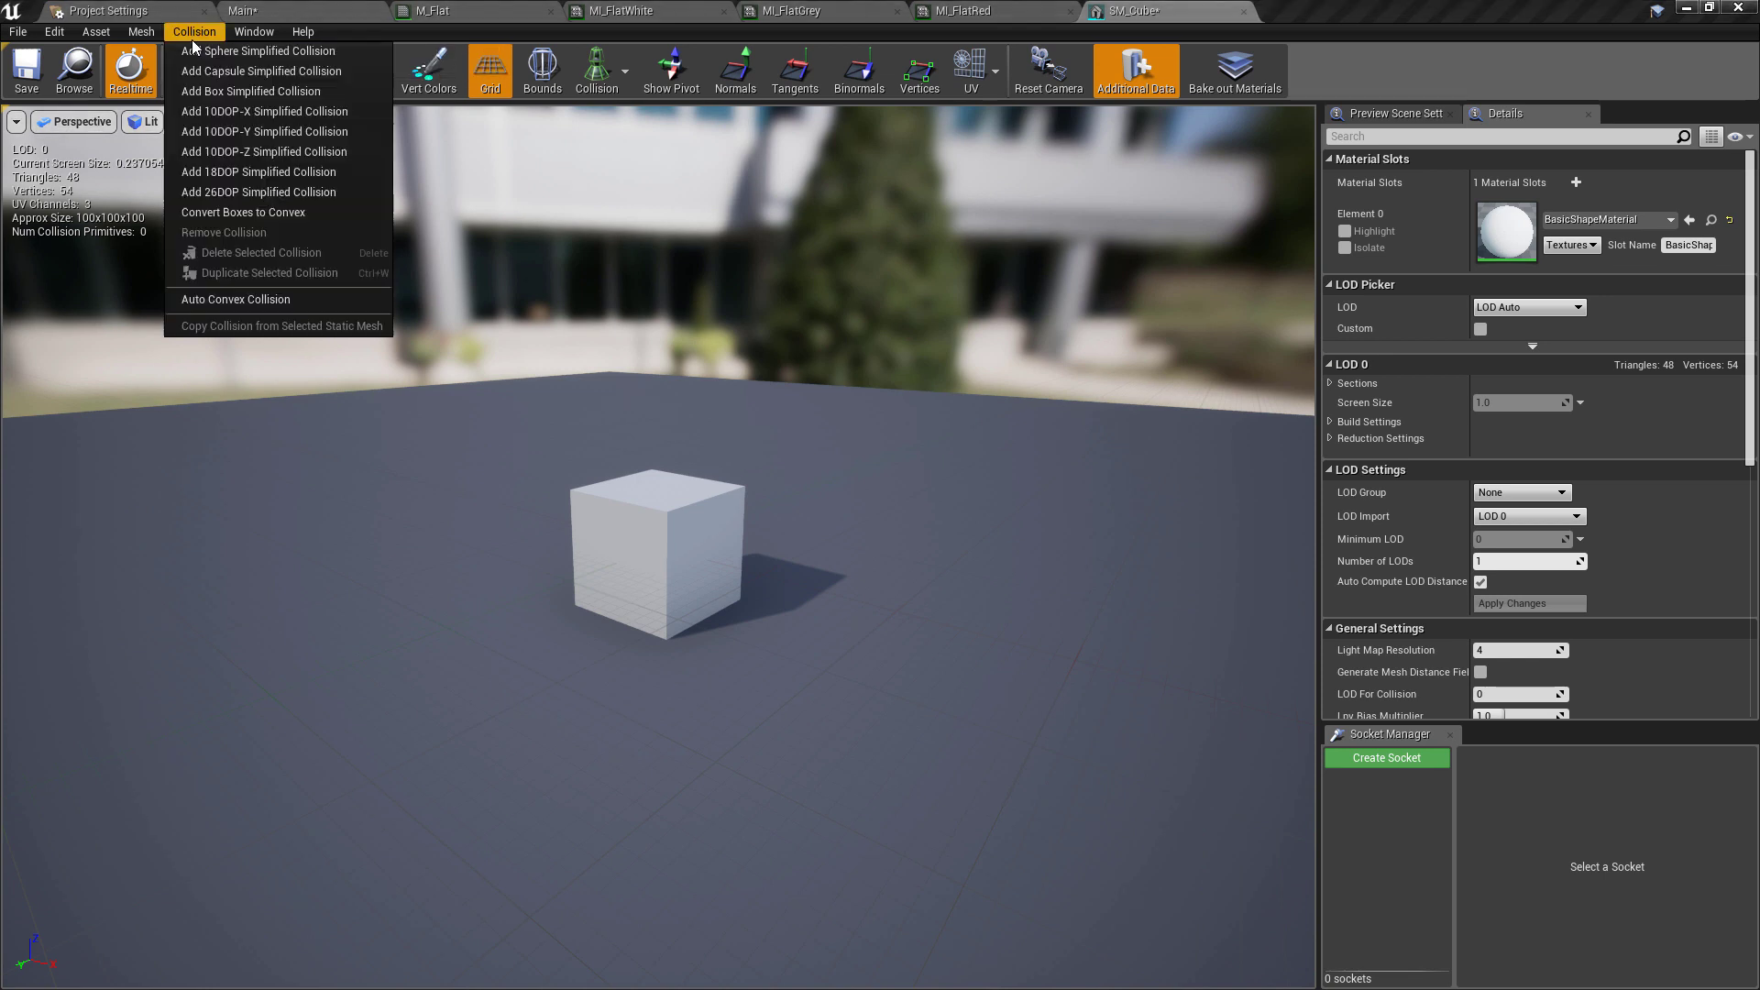
pyautogui.click(244, 111)
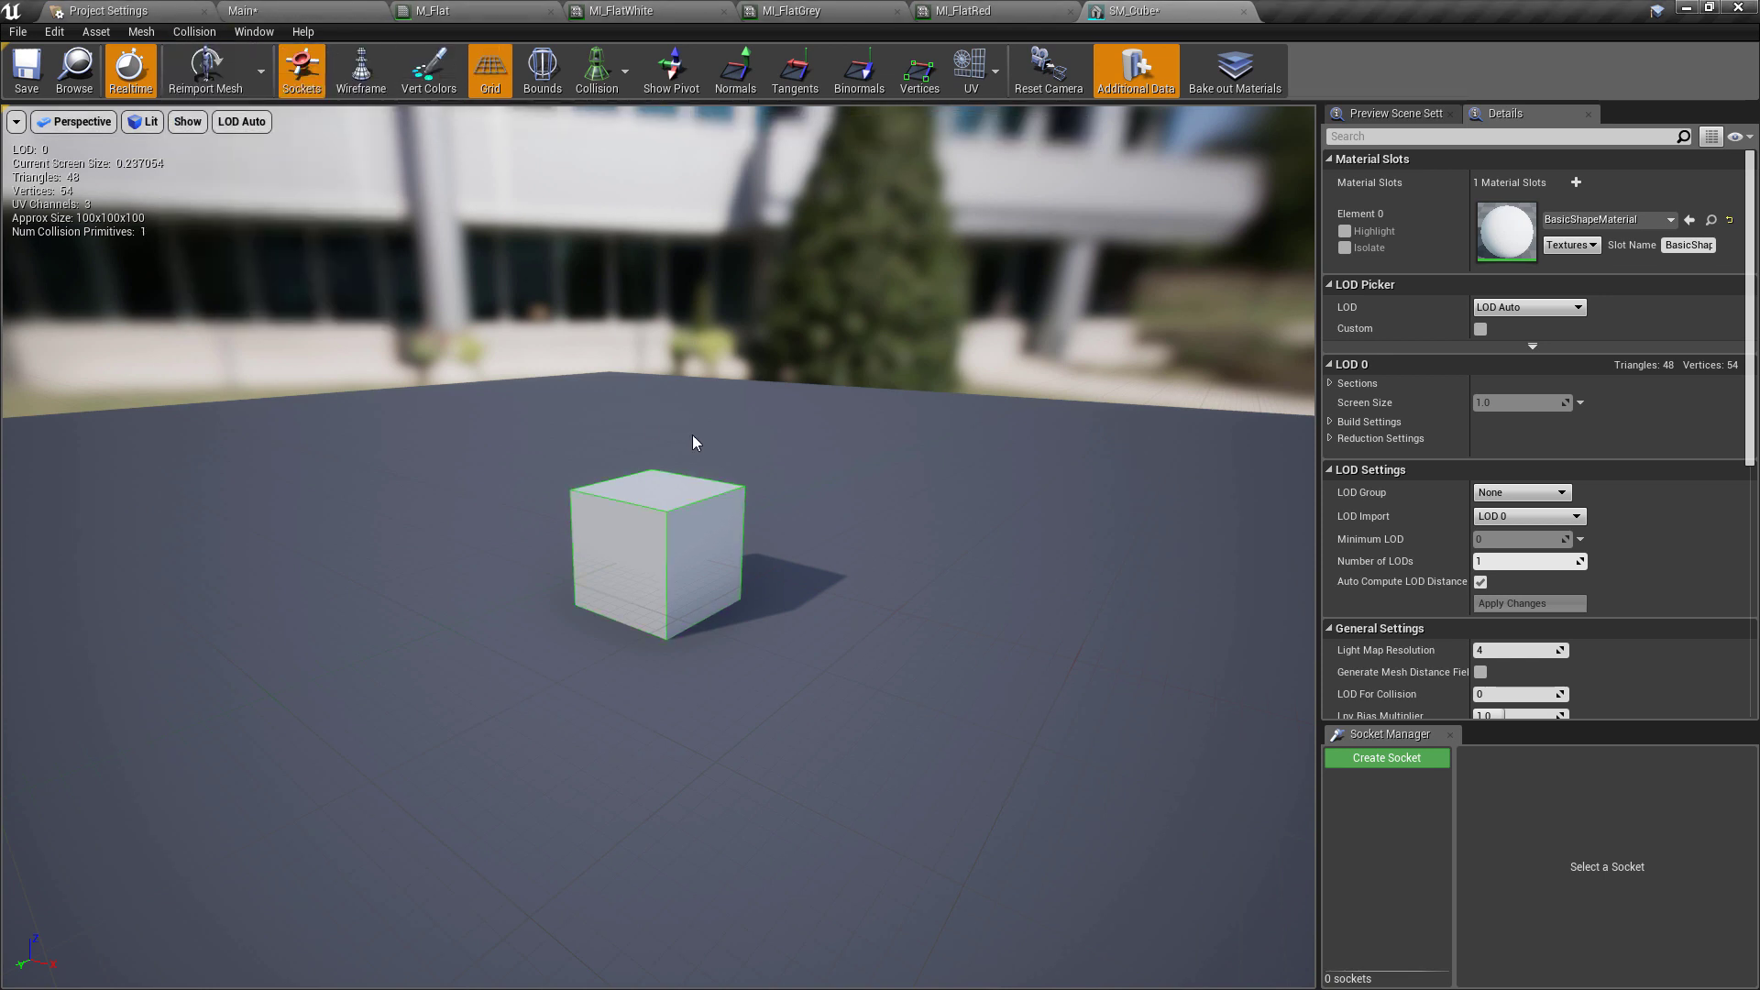
pyautogui.scroll(3, 692, 448)
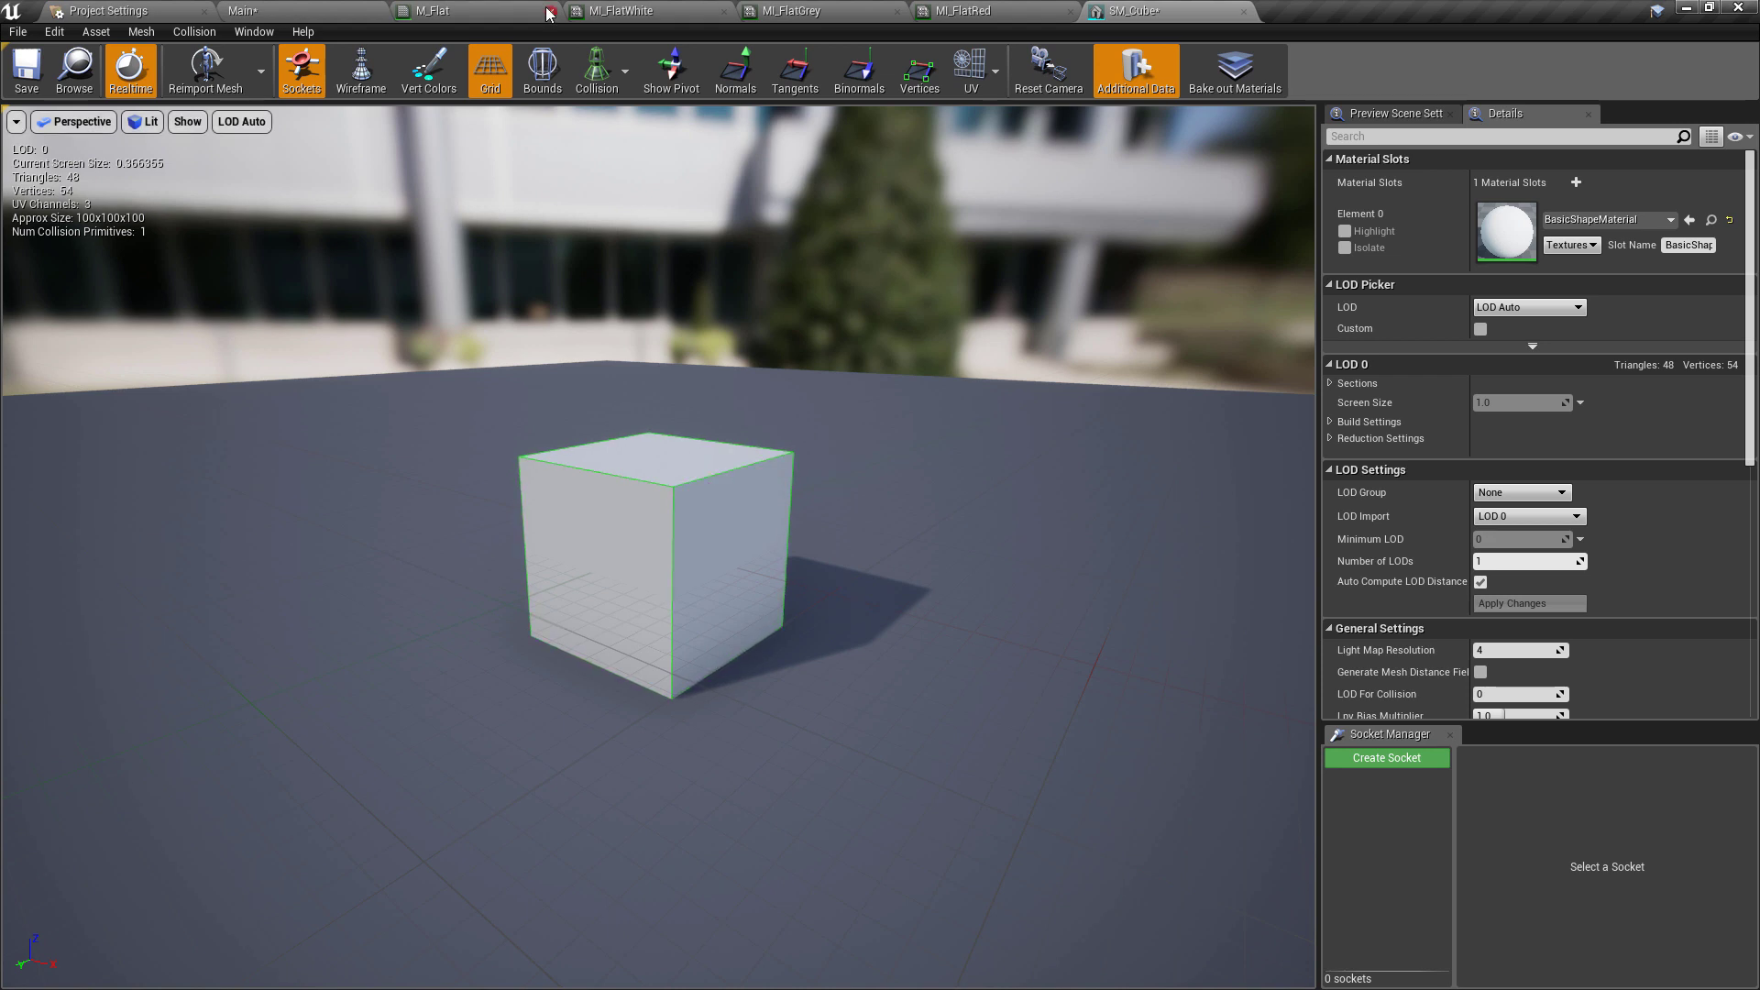
pyautogui.click(303, 9)
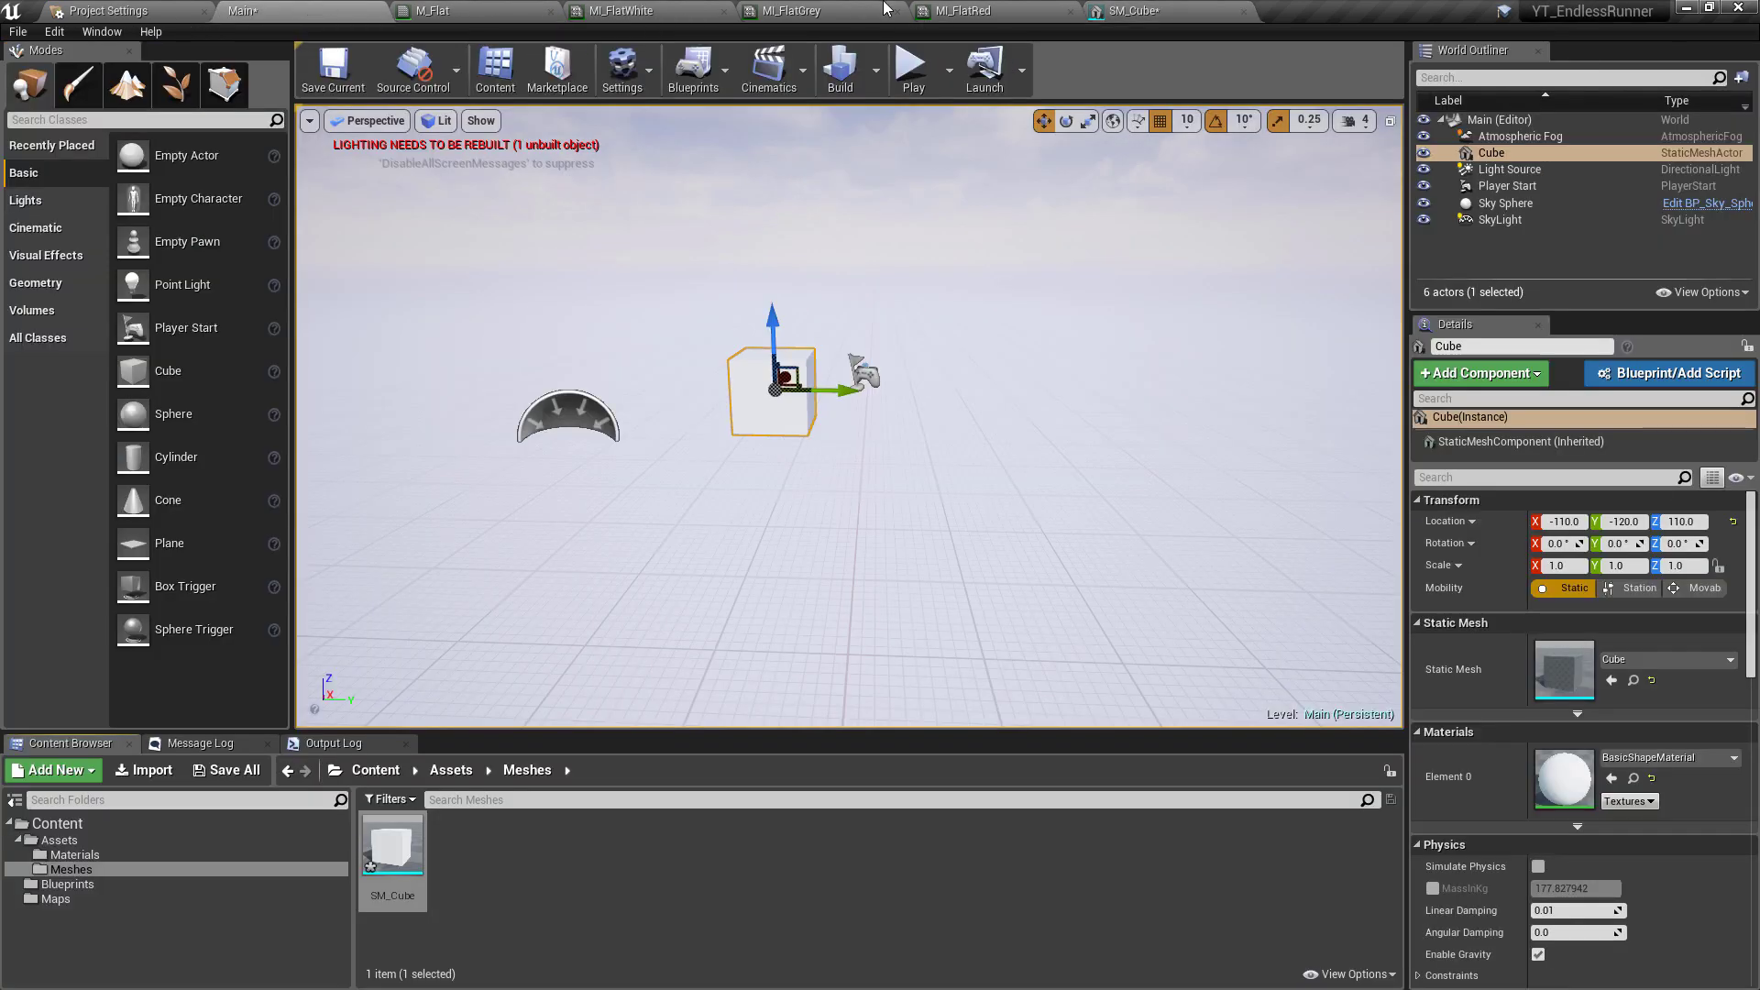
pyautogui.click(1137, 10)
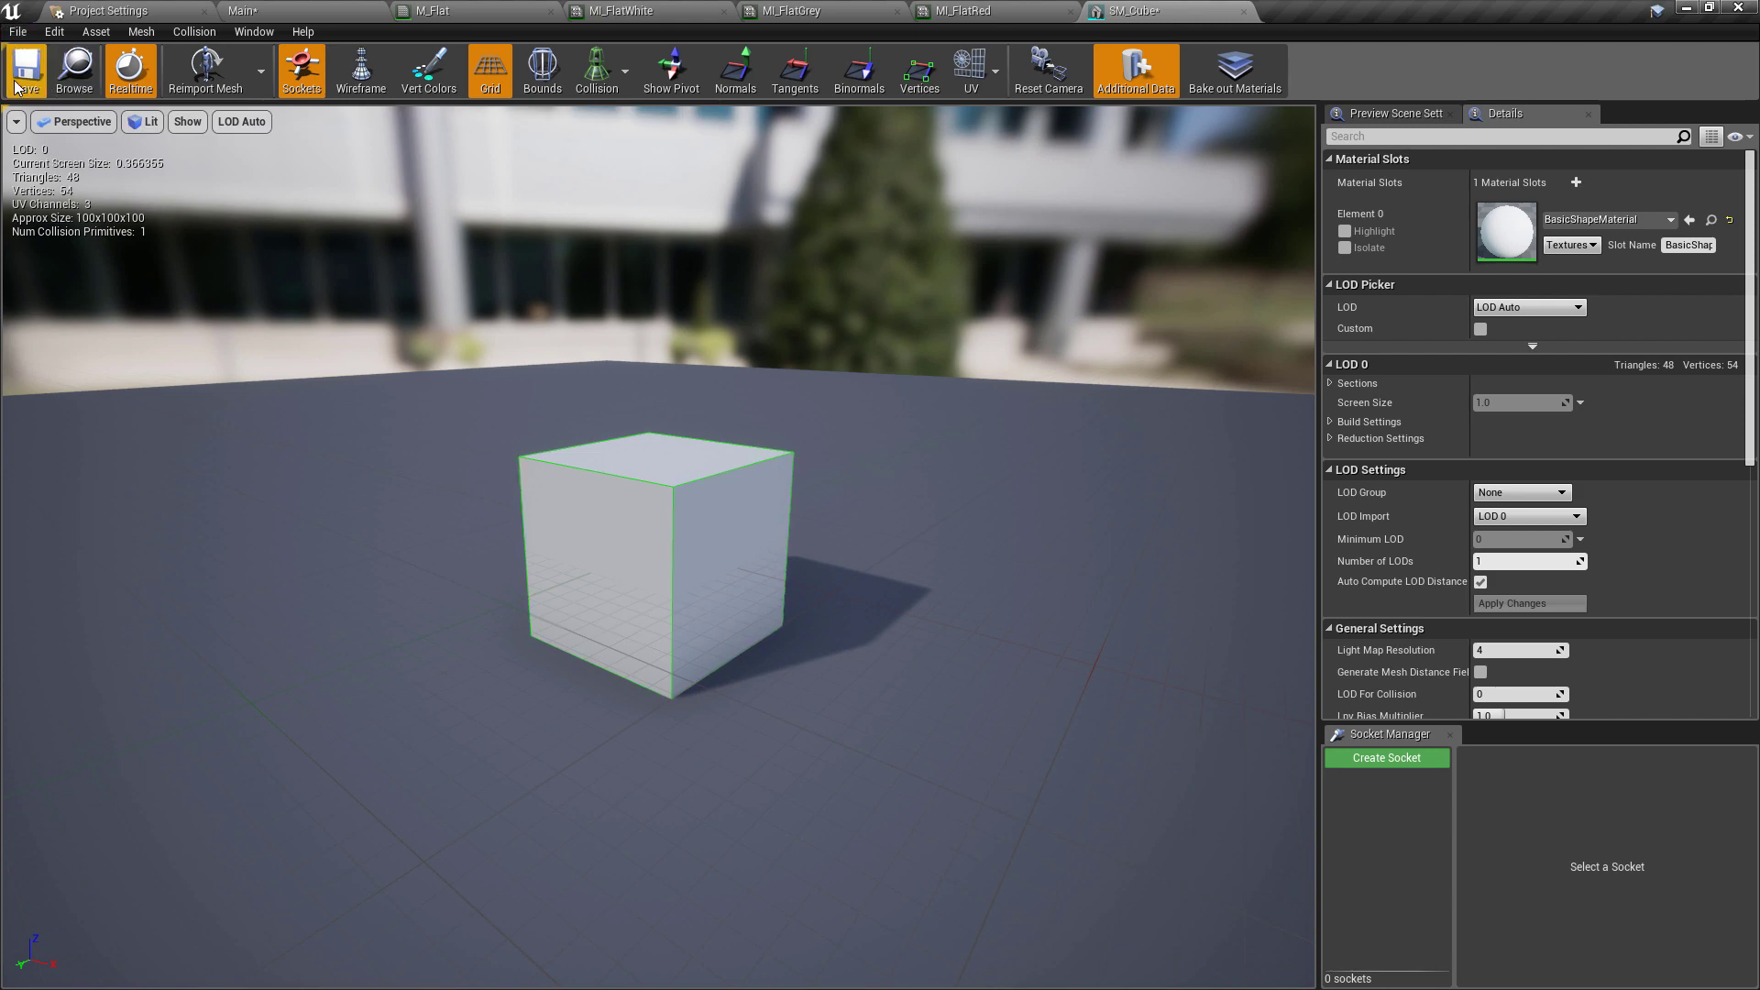
pyautogui.click(27, 71)
# Step: Return to the Main level and delete the placed cube
pyautogui.click(348, 10)
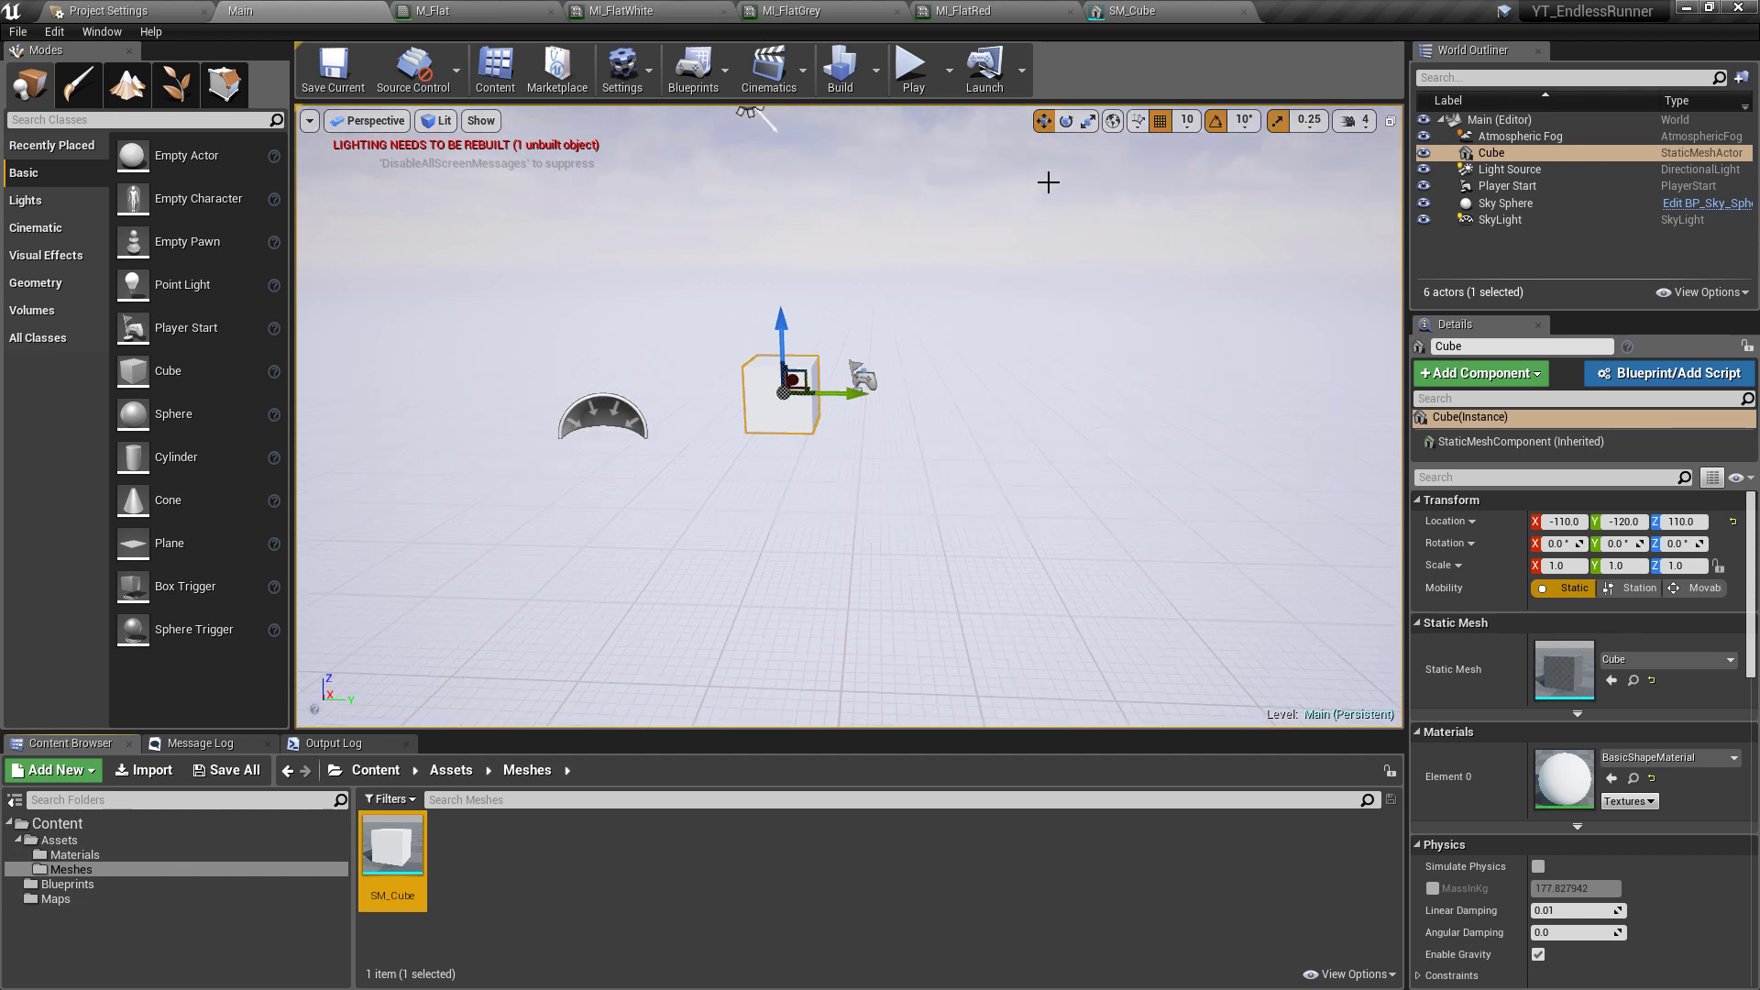
pyautogui.click(769, 398)
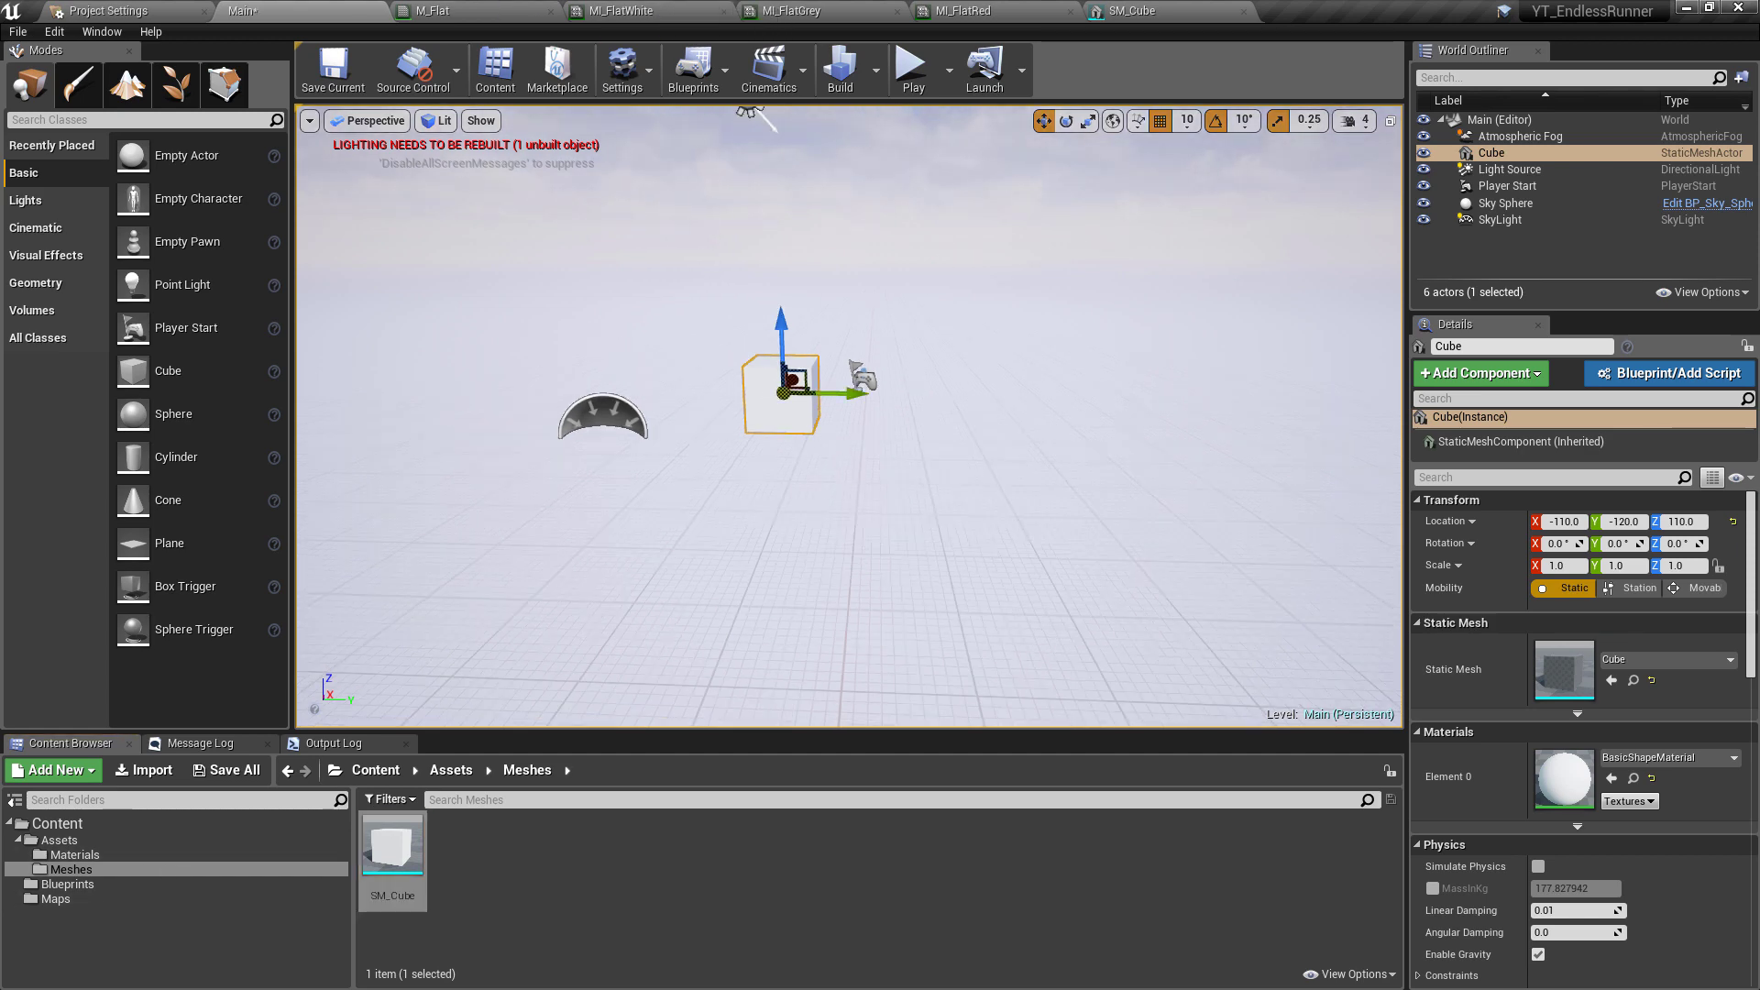
pyautogui.press('Delete')
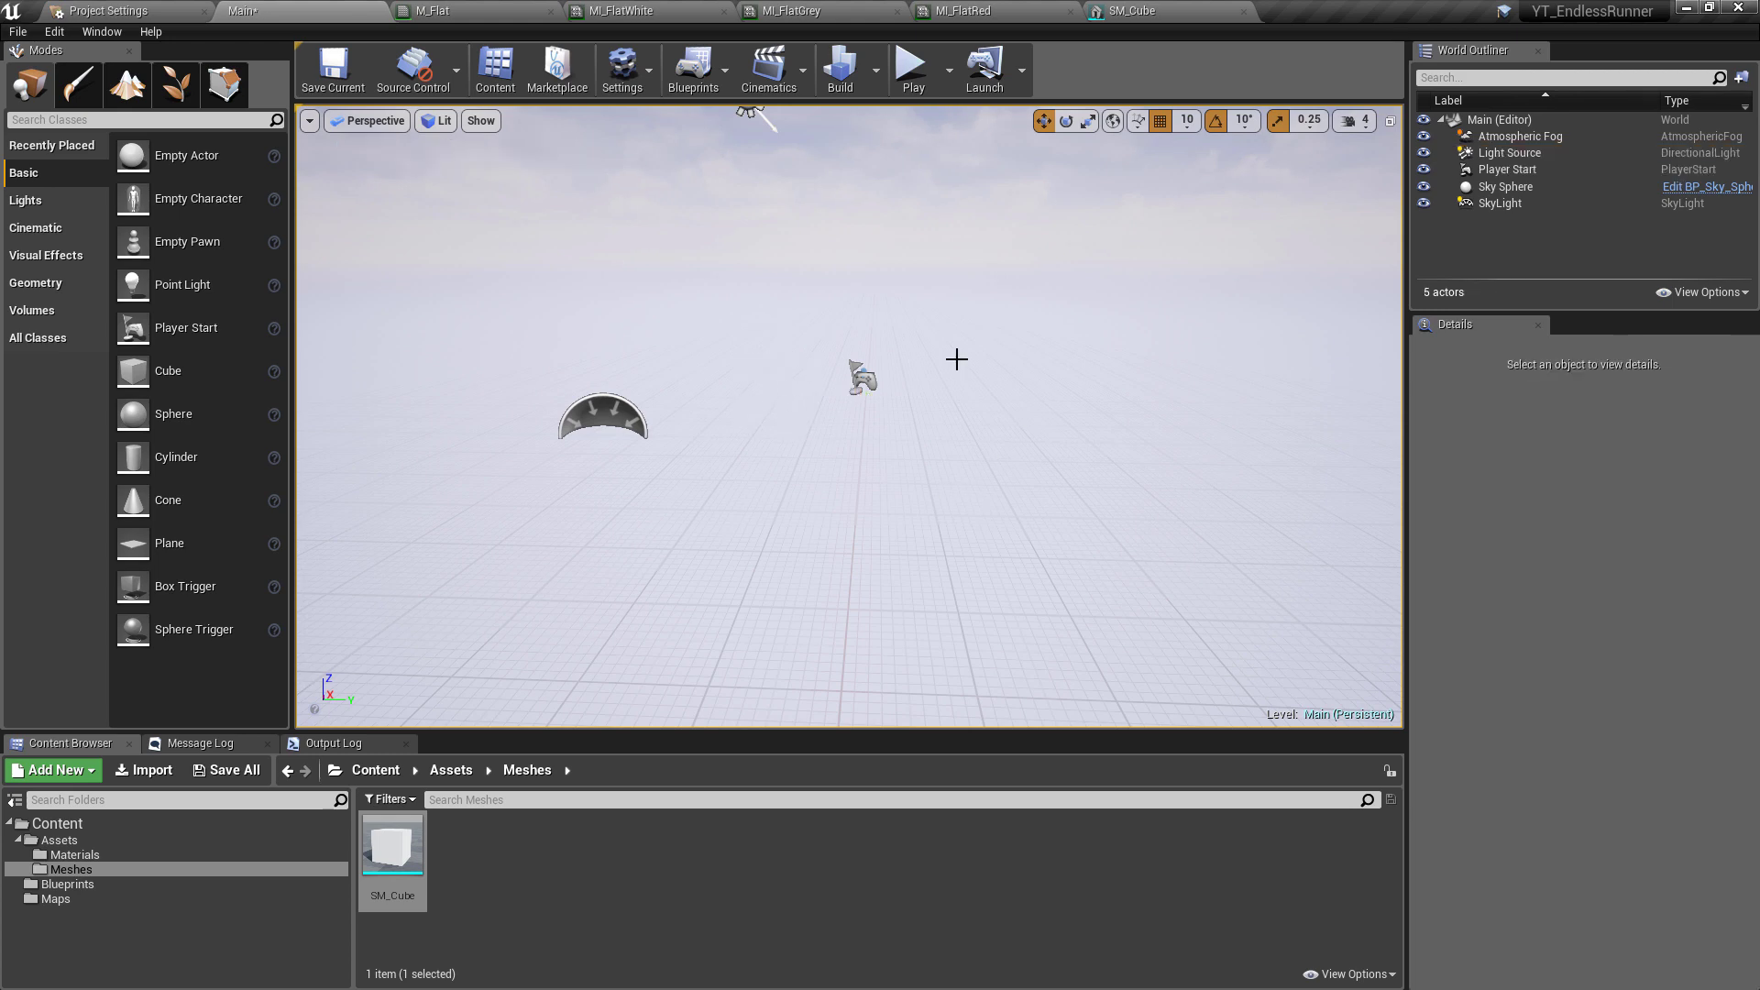
# Step: Open the Blueprints content folder and review the actions available for BP_PawnBase
pyautogui.click(288, 770)
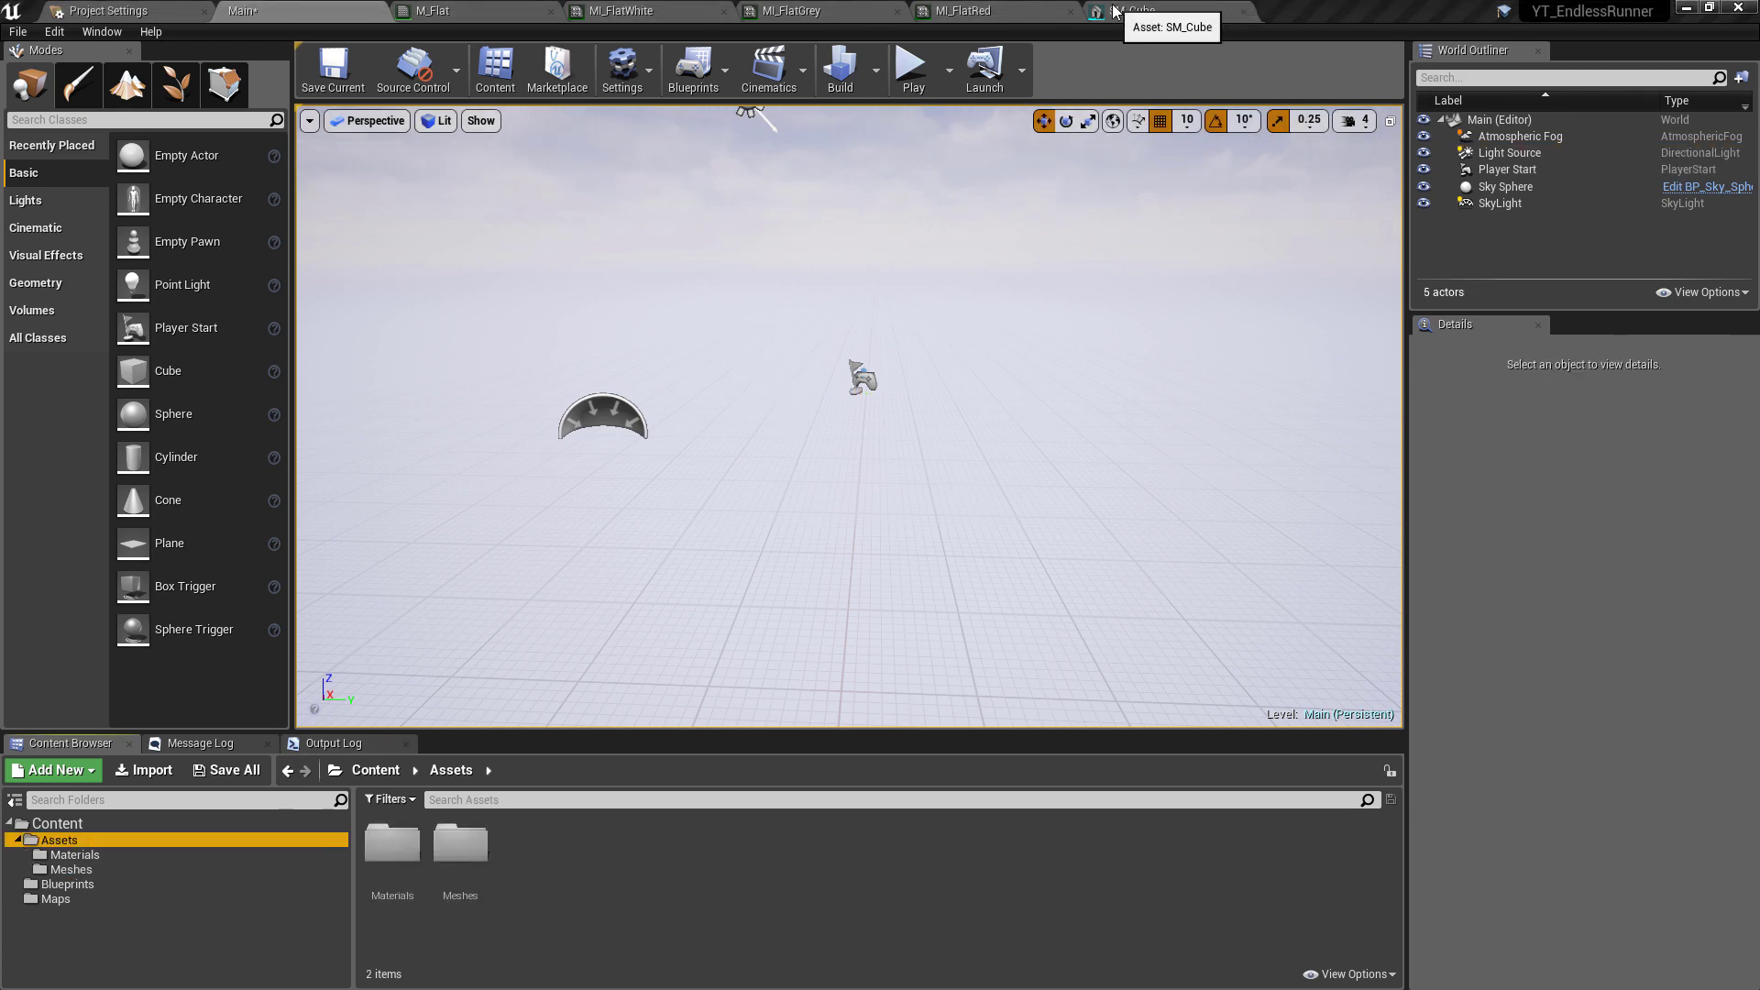
pyautogui.click(157, 886)
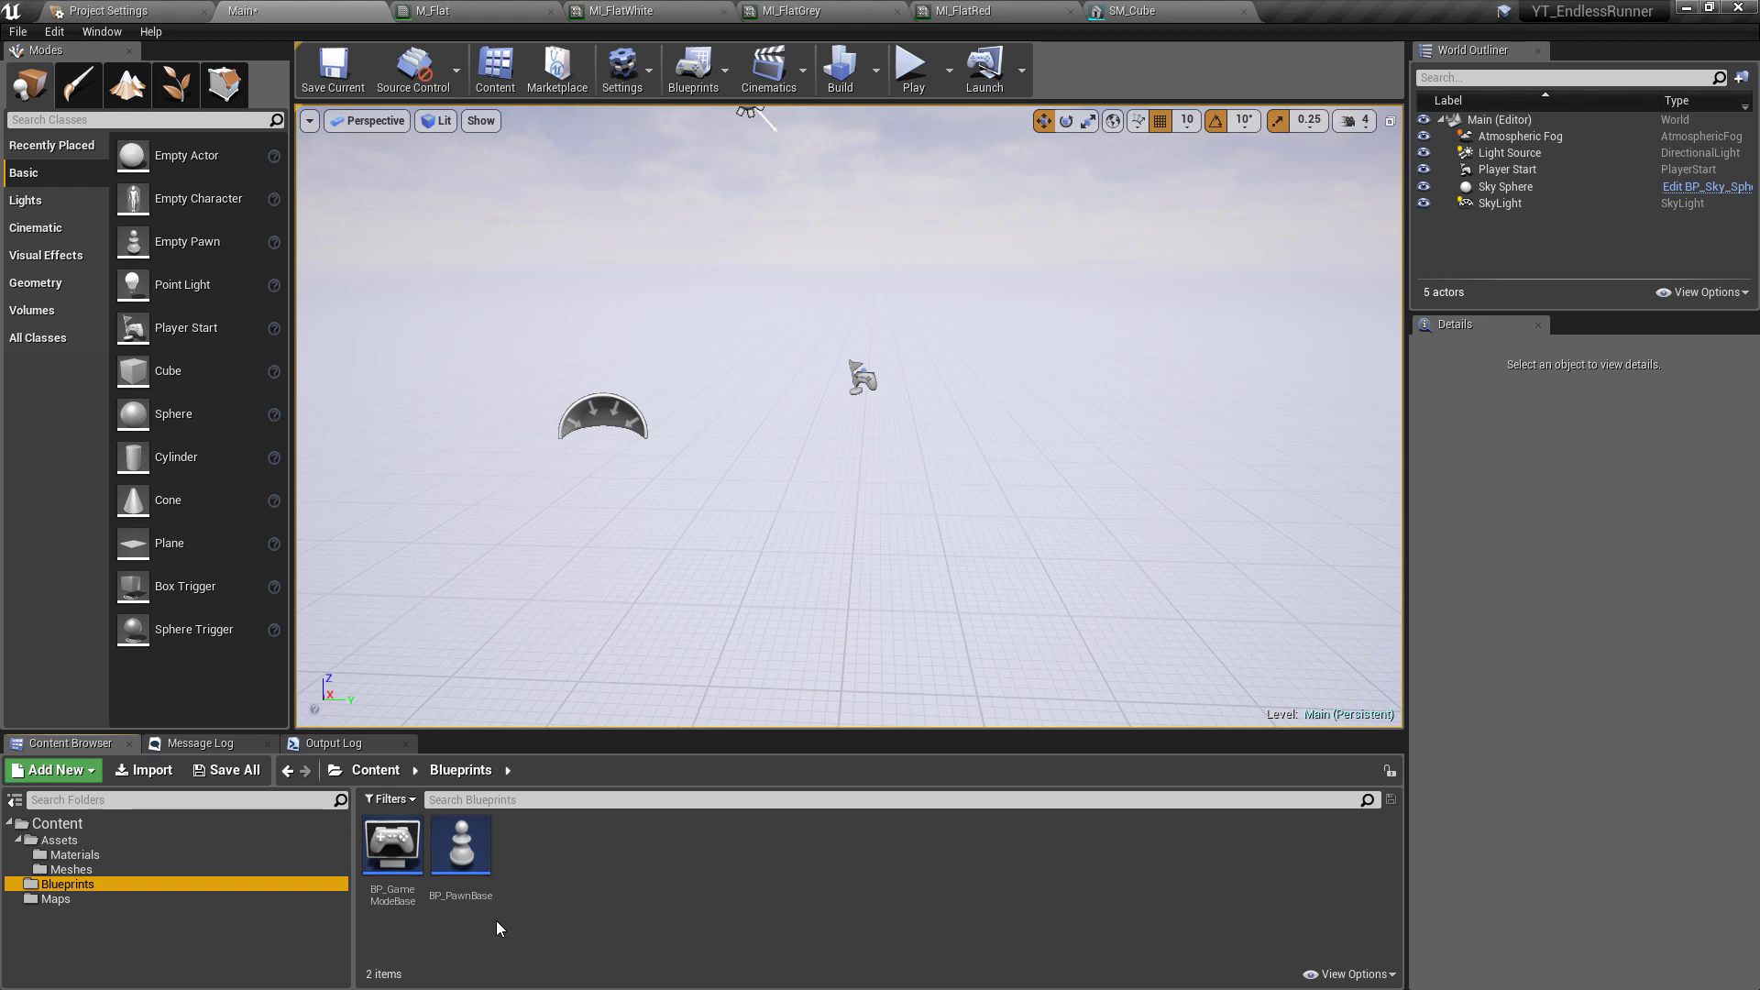
pyautogui.rightClick(463, 857)
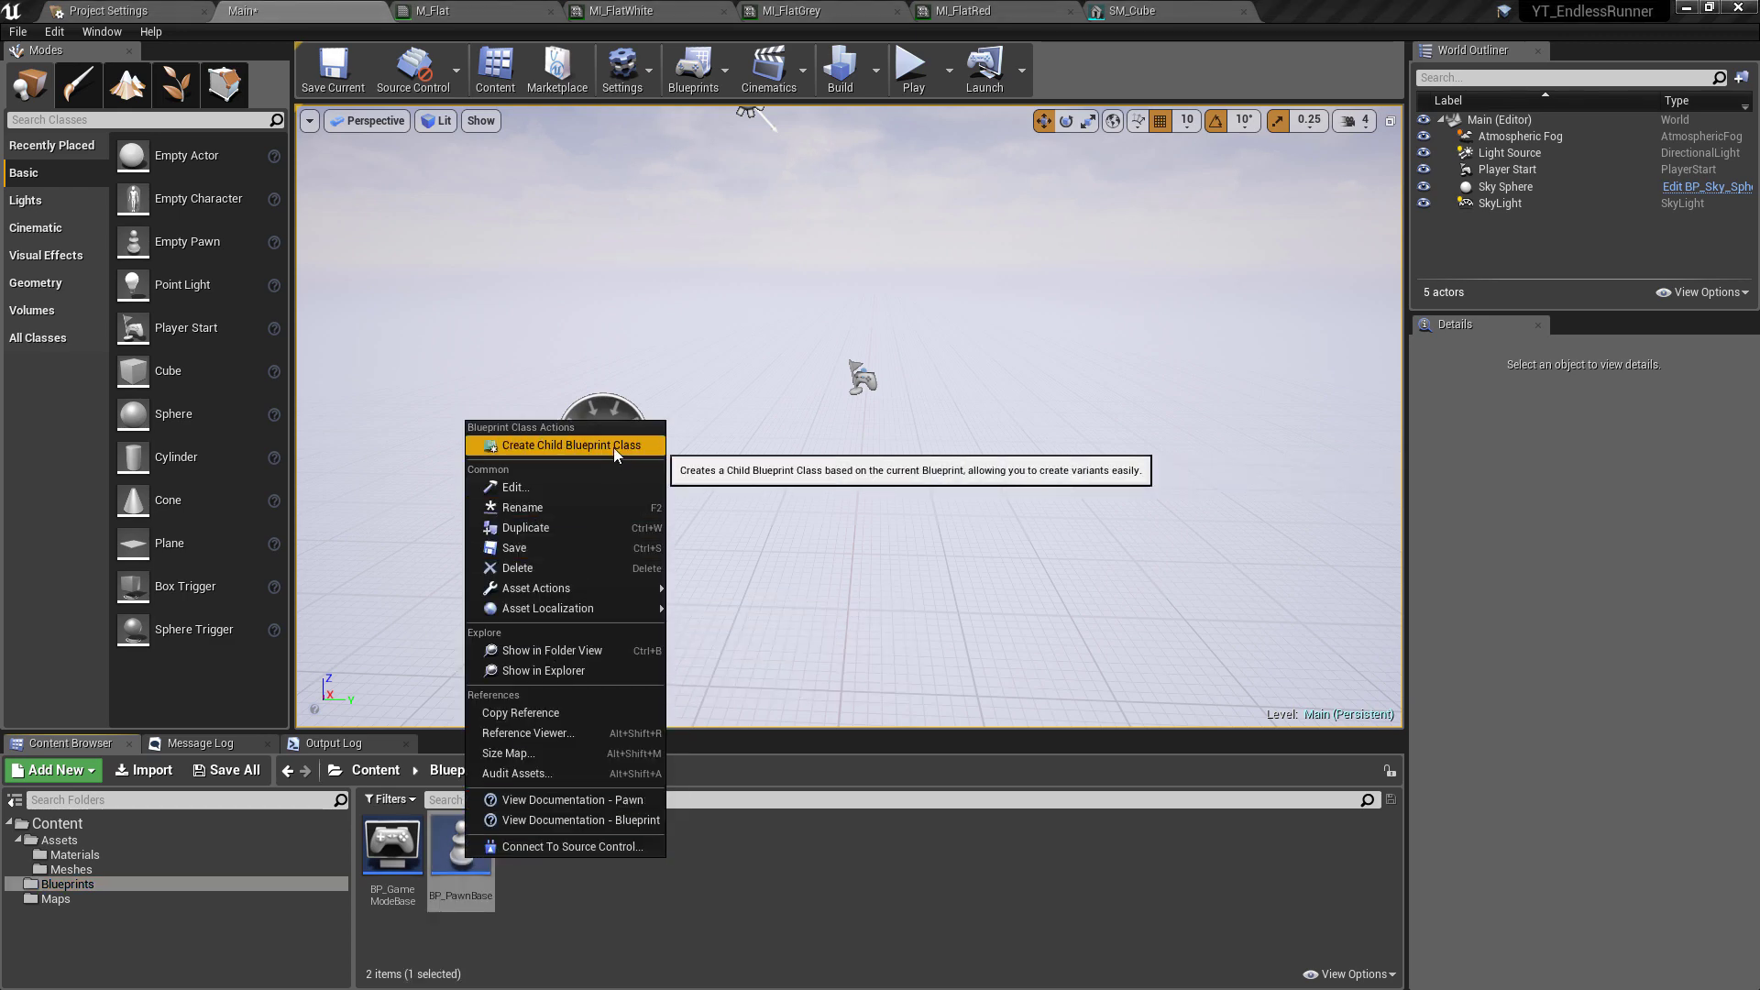
pyautogui.click(725, 964)
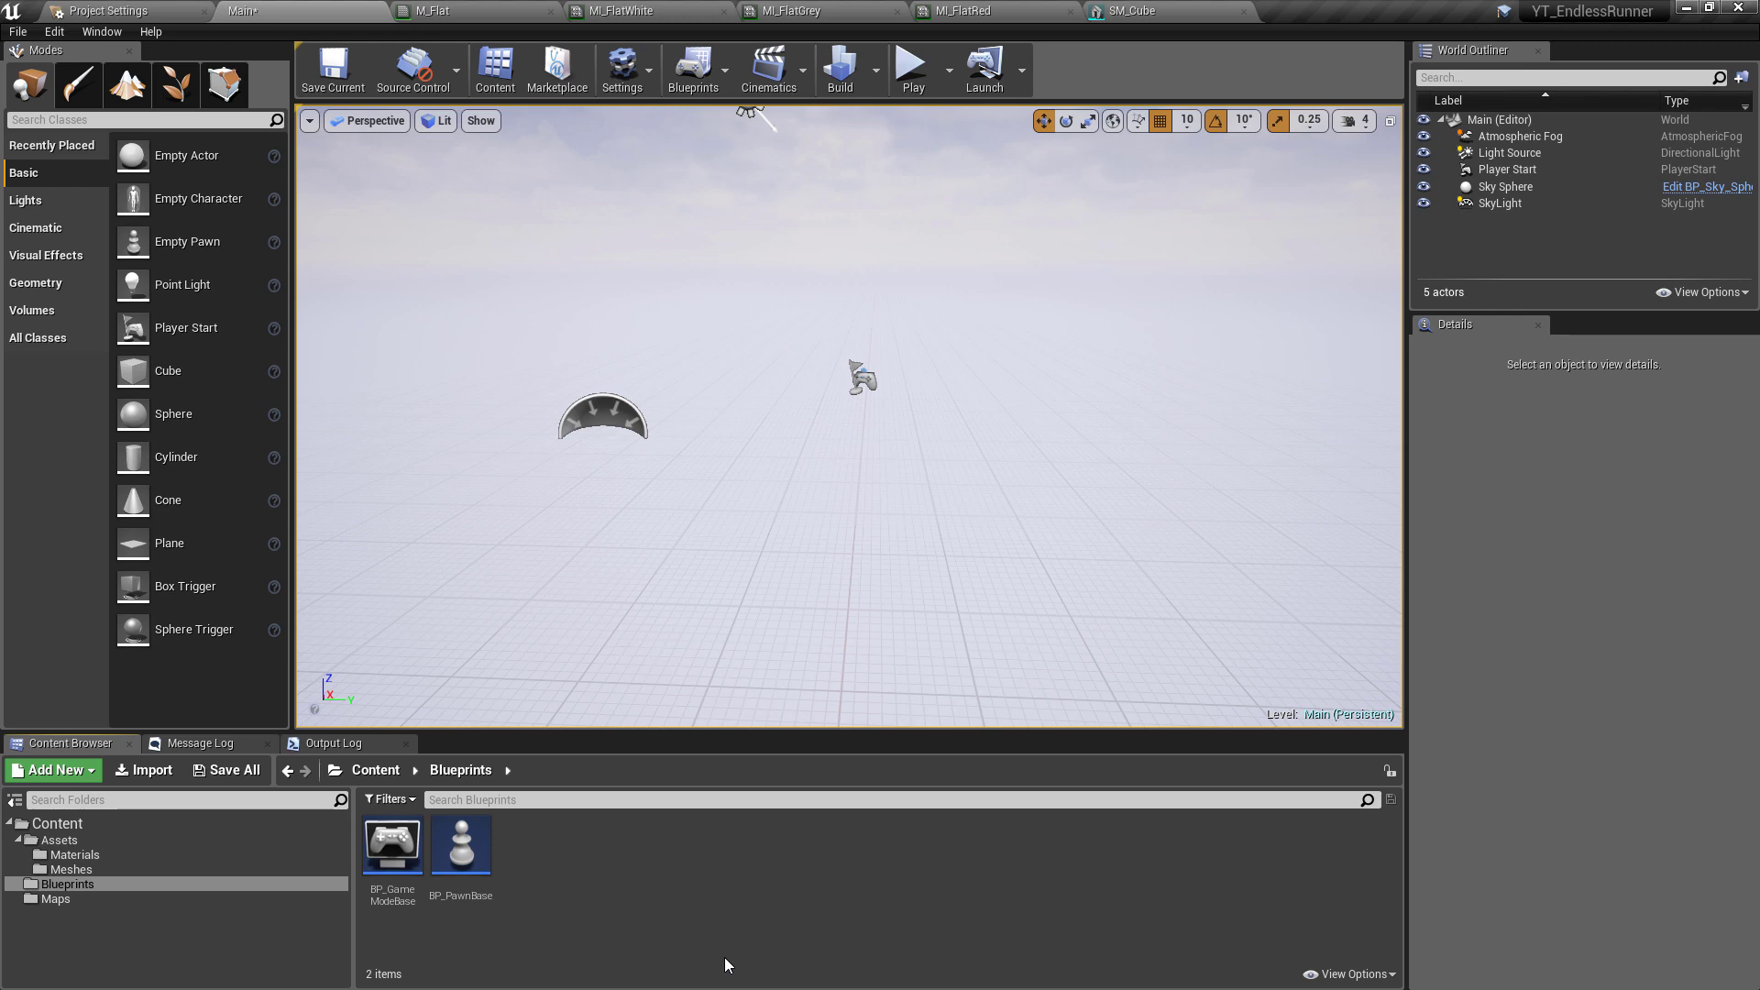